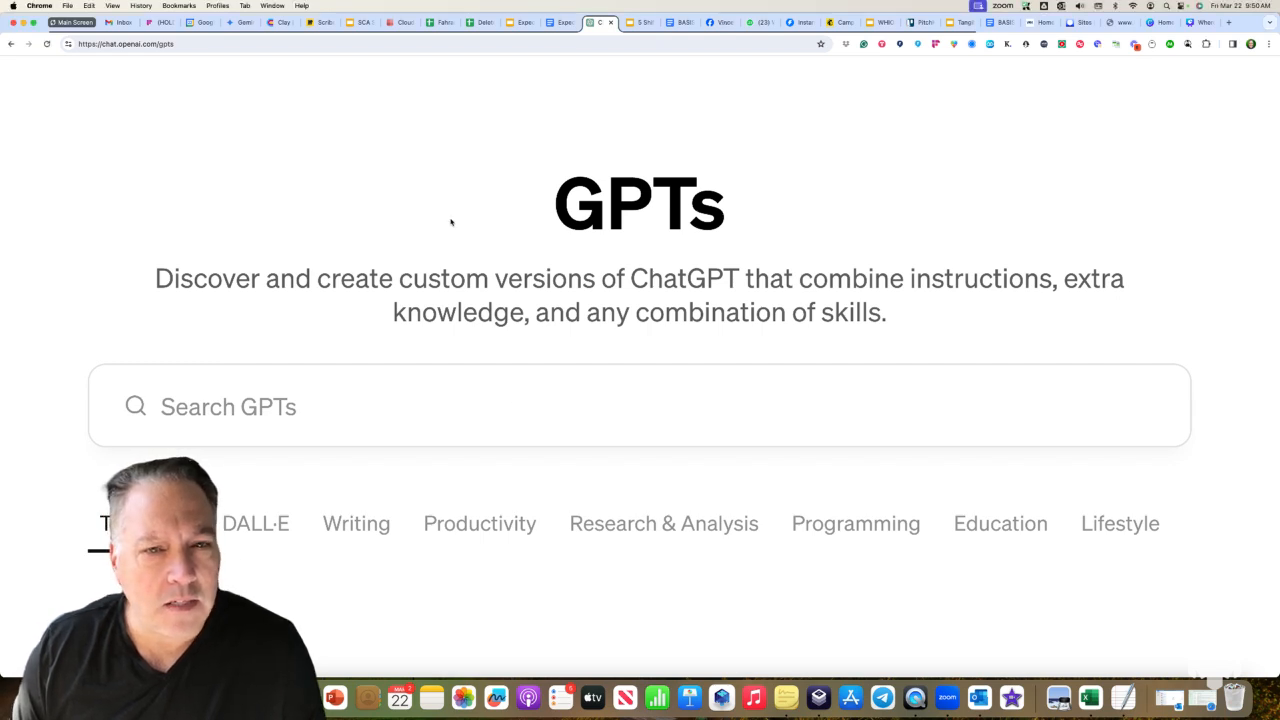
Browse the Explore GPTs listings across categories, and view the blank configuration form for creating a new GPT.
{"action": "key", "text": "super+0"}
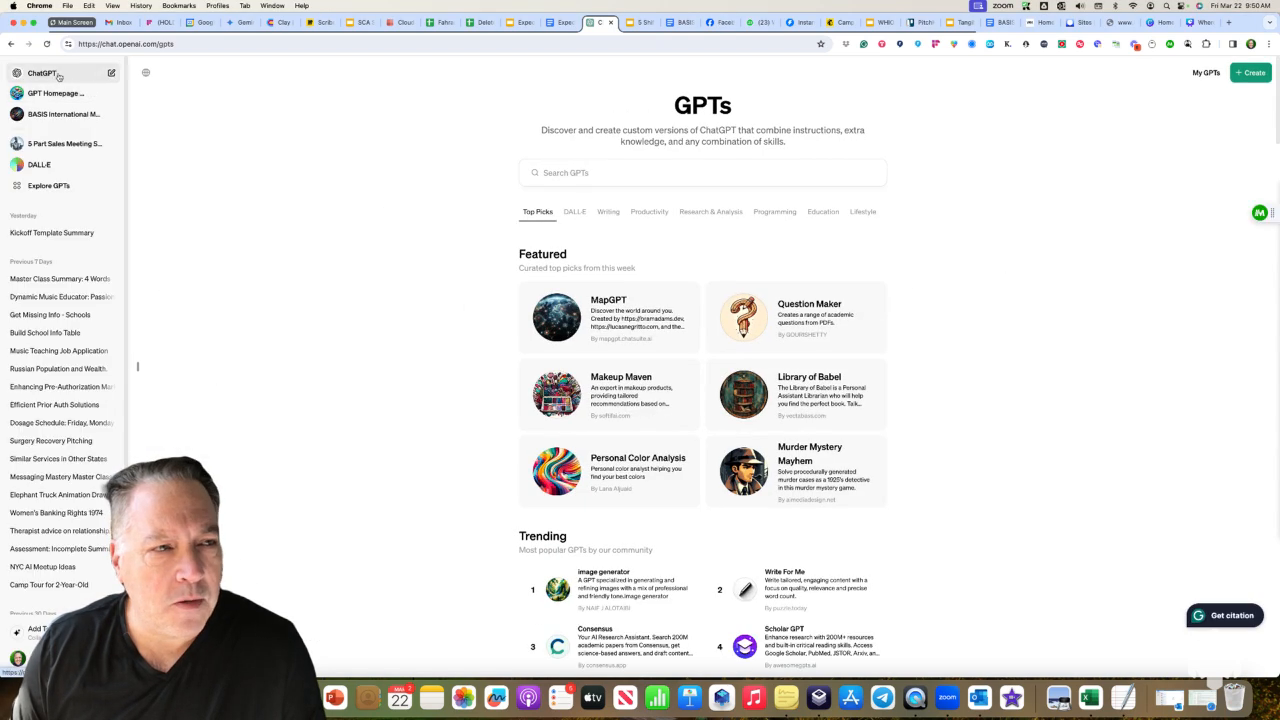
{"action": "left_click", "coordinate": [42, 73]}
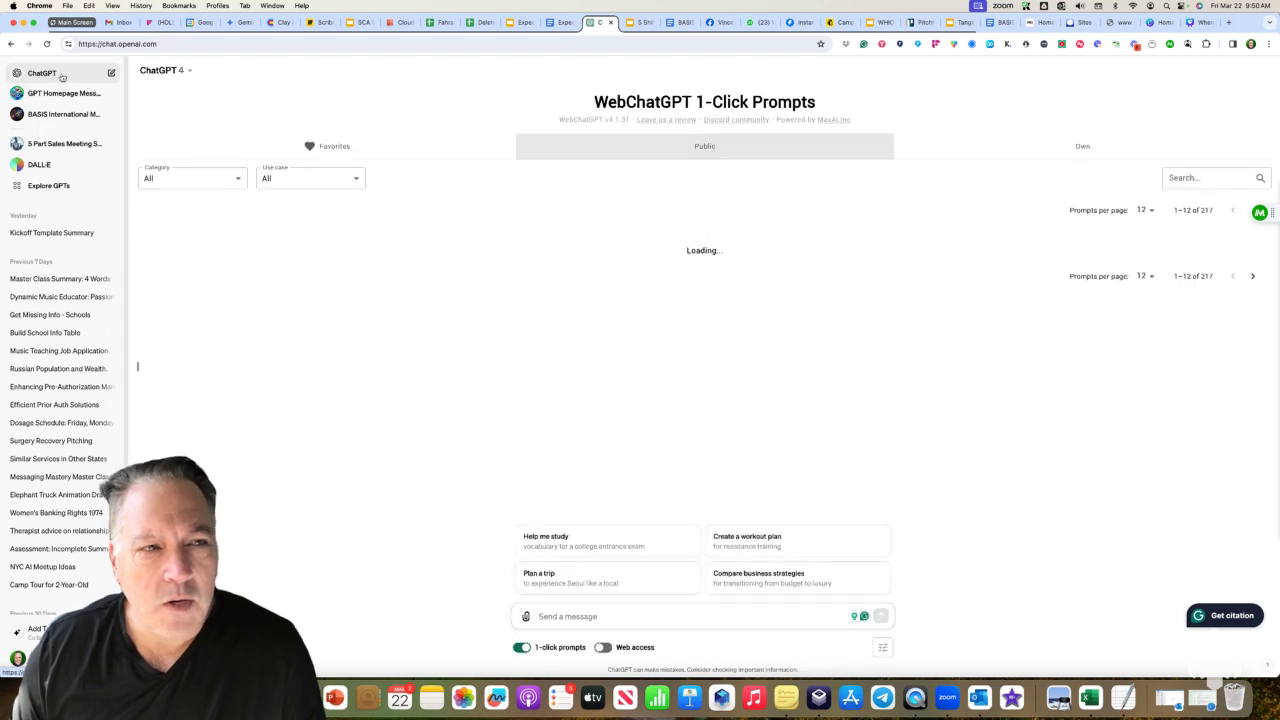
{"action": "left_click", "coordinate": [42, 186]}
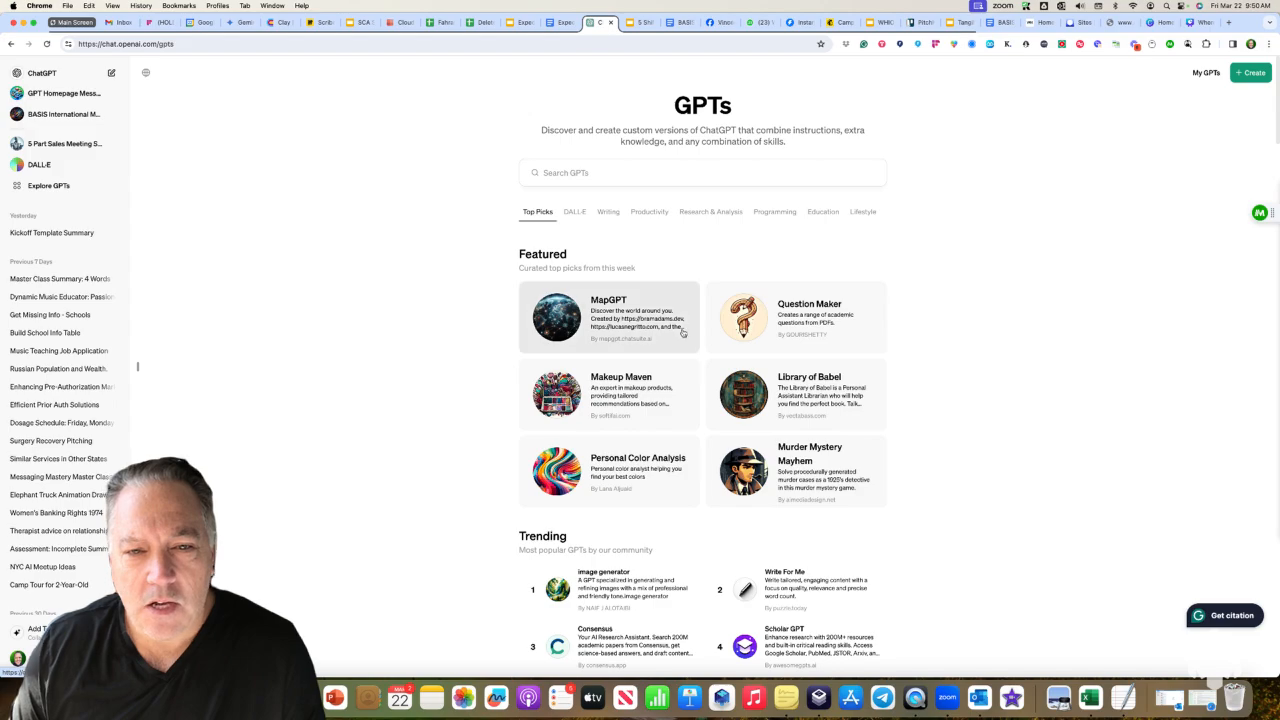
{"action": "scroll", "coordinate": [680, 330], "scroll_direction": "down", "scroll_amount": 15}
{"action": "scroll", "coordinate": [682, 332], "scroll_direction": "down", "scroll_amount": 15}
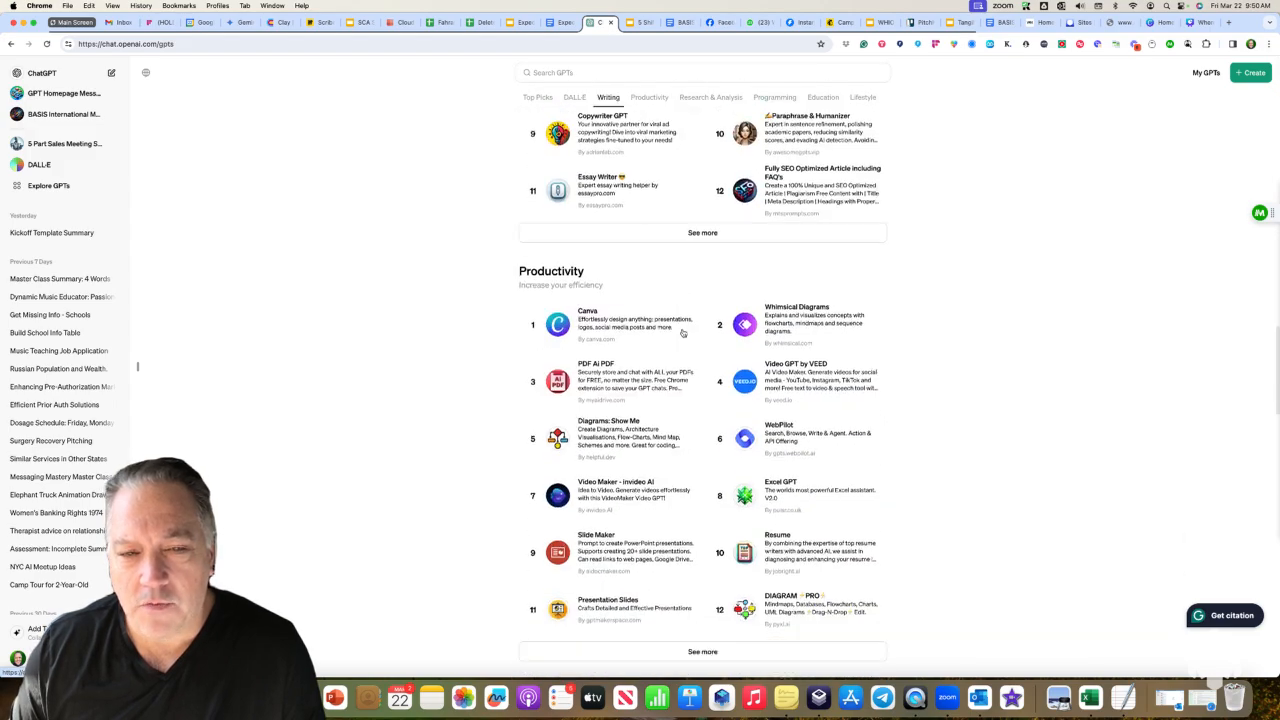
{"action": "scroll", "coordinate": [683, 332], "scroll_direction": "down", "scroll_amount": 2}
{"action": "scroll", "coordinate": [680, 331], "scroll_direction": "up", "scroll_amount": 15}
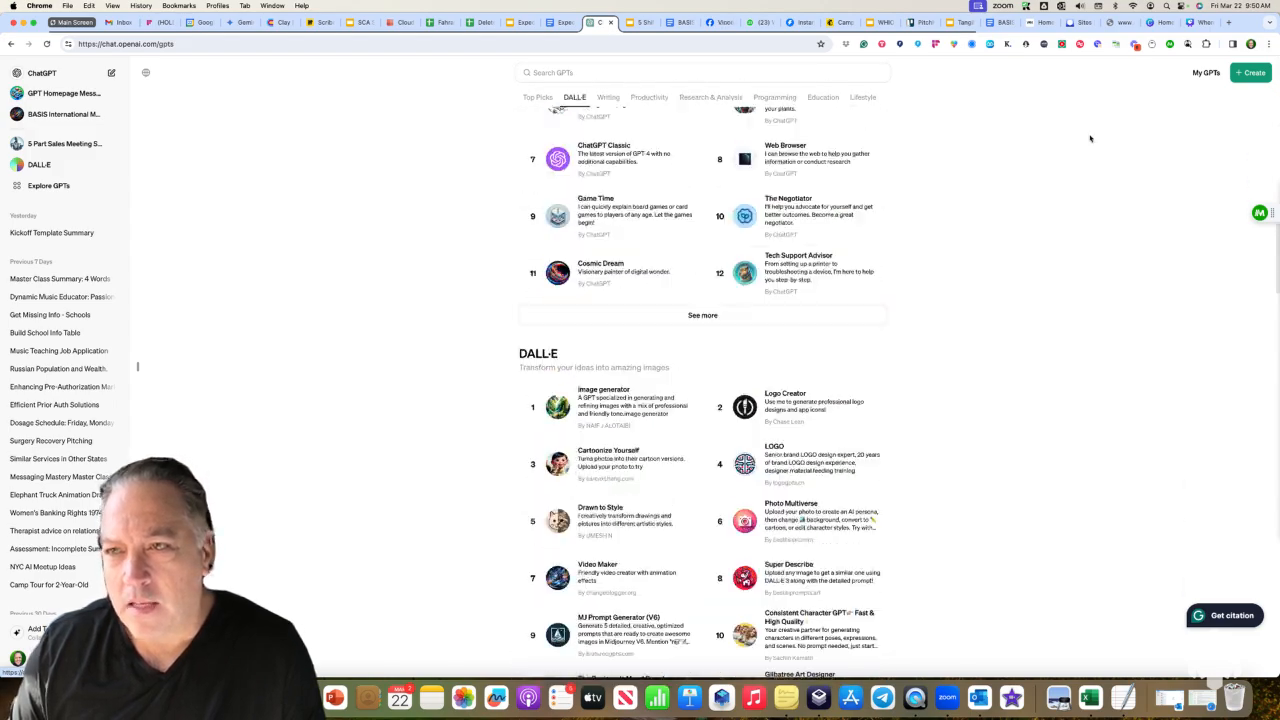
{"action": "left_click", "coordinate": [1254, 73]}
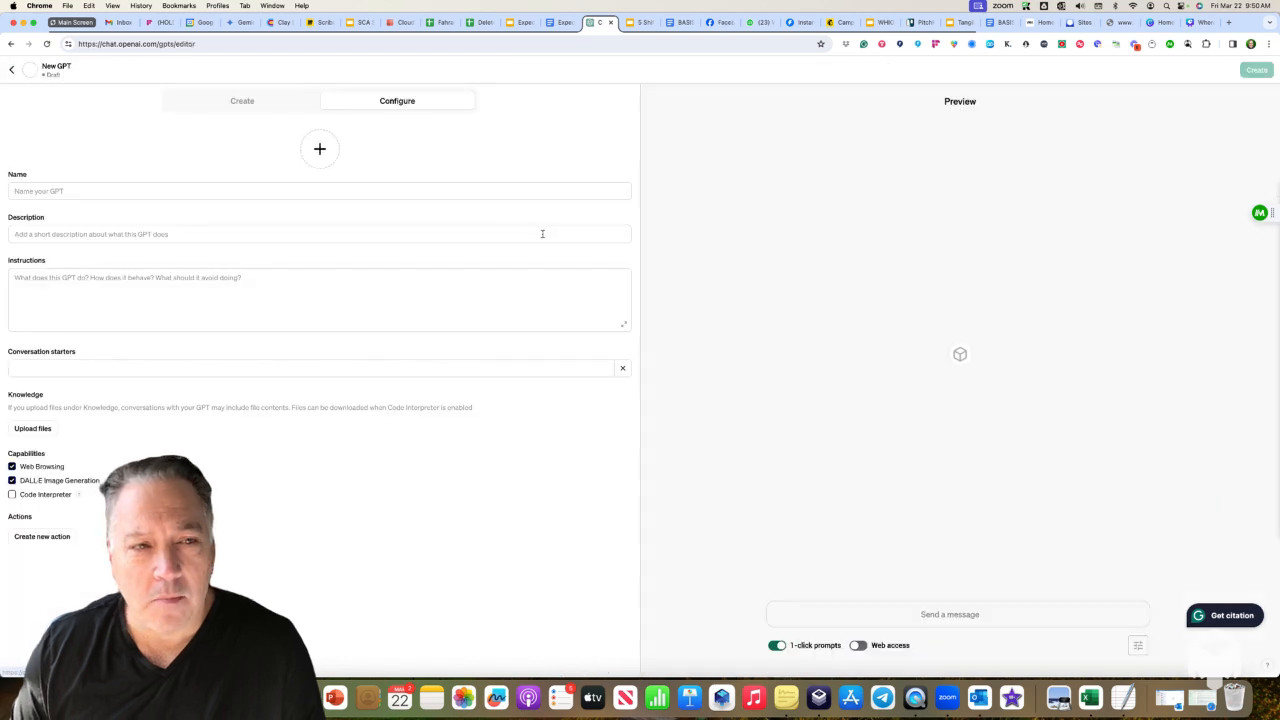
{"action": "left_click", "coordinate": [11, 69]}
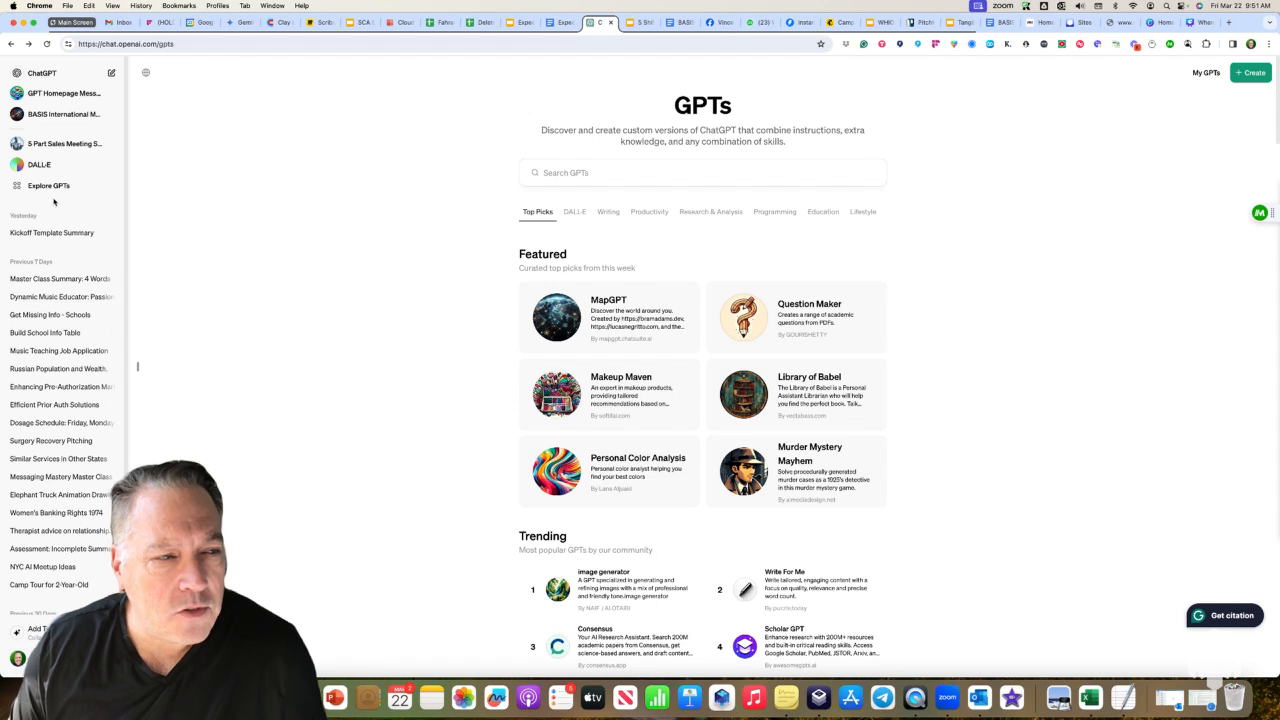
Open the BASIS International Marketing Copywriting GPT in its configuration editor.
{"action": "left_click", "coordinate": [60, 118]}
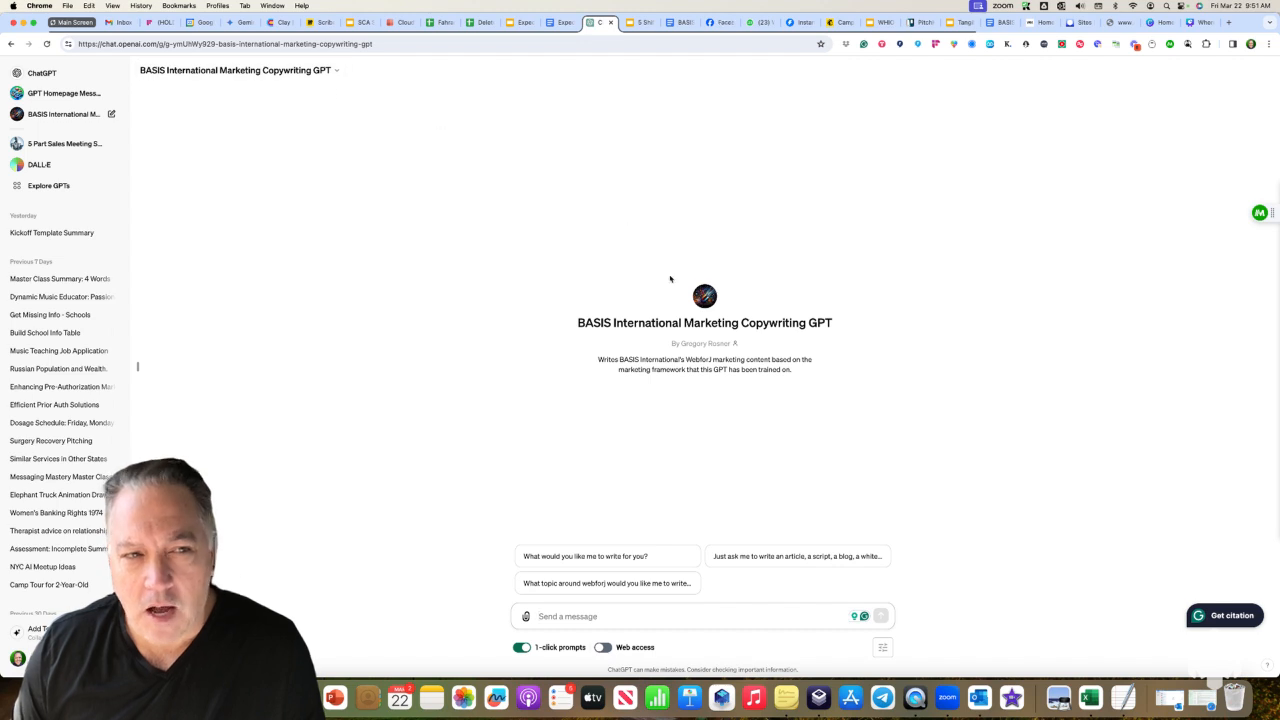
{"action": "left_click", "coordinate": [340, 75]}
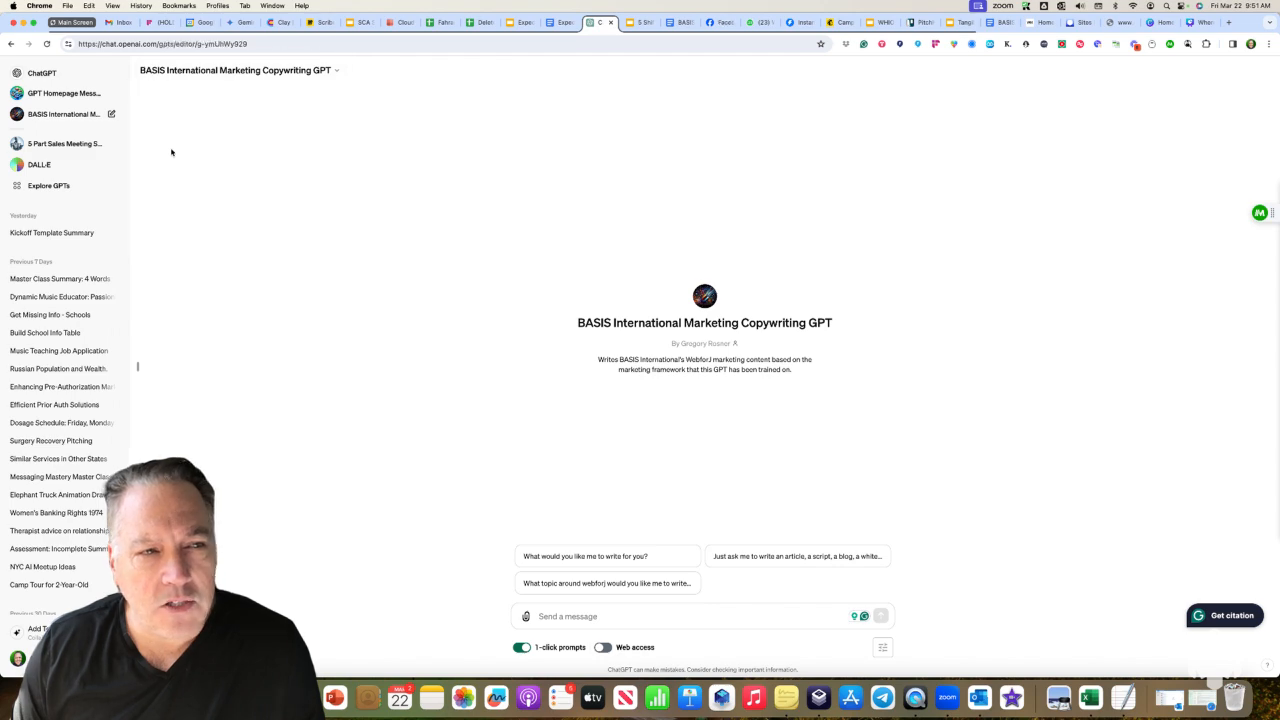
{"action": "left_click", "coordinate": [170, 146]}
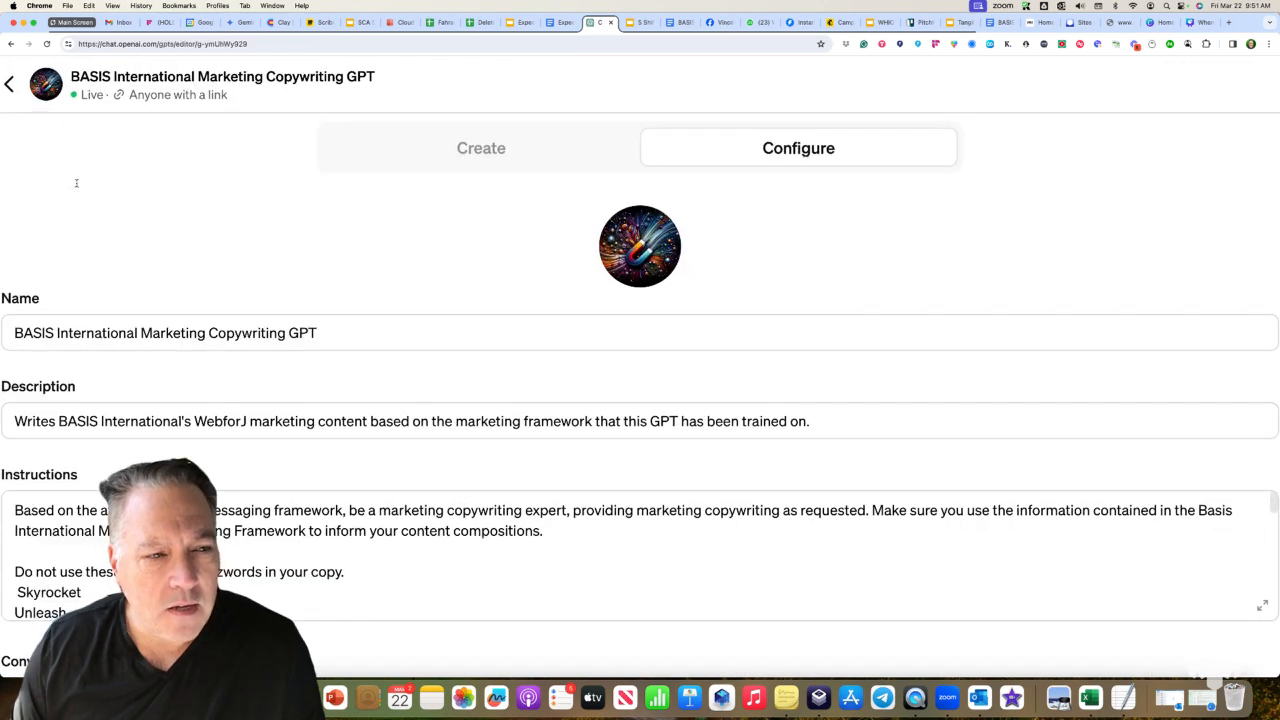
Examine the GPT's name, description and the opening instructions about the brand messaging framework and the copywriting expert role.
{"action": "scroll", "coordinate": [81, 326], "scroll_direction": "left", "scroll_amount": 1}
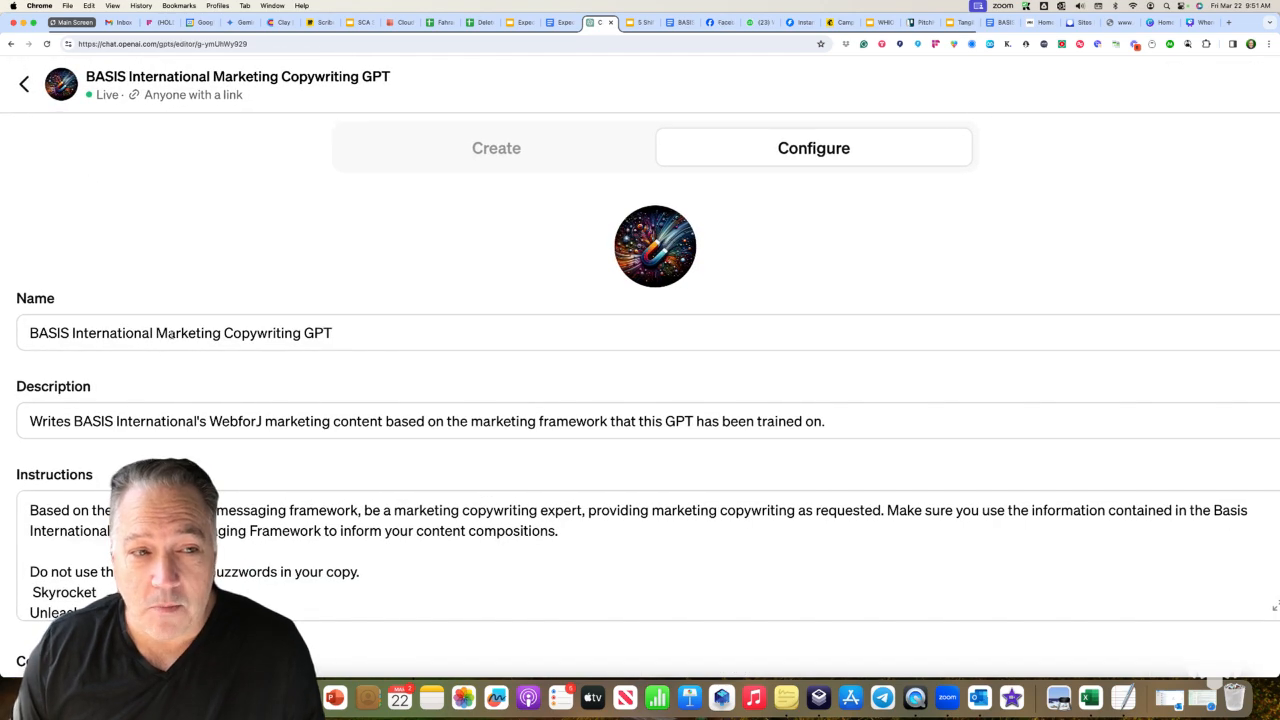
{"action": "left_click", "coordinate": [180, 336]}
{"action": "left_click_drag", "start_coordinate": [30, 421], "coordinate": [852, 425]}
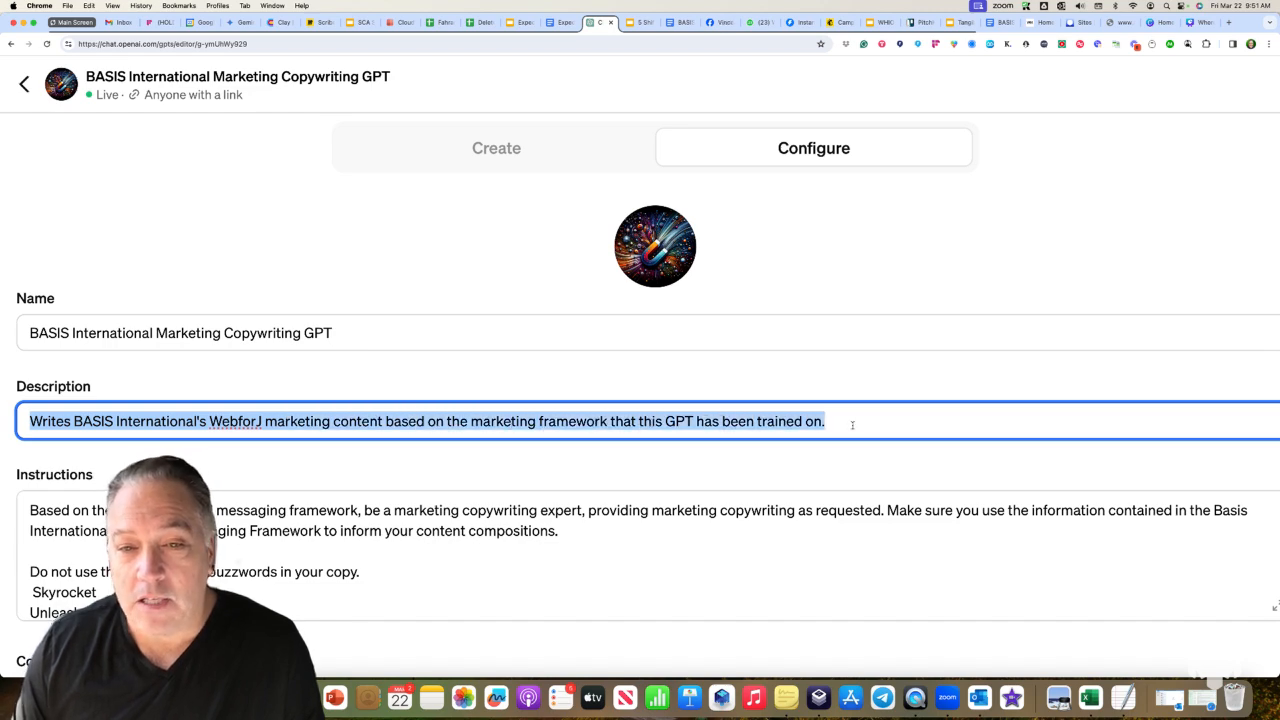
{"action": "scroll", "coordinate": [390, 477], "scroll_direction": "down", "scroll_amount": 5}
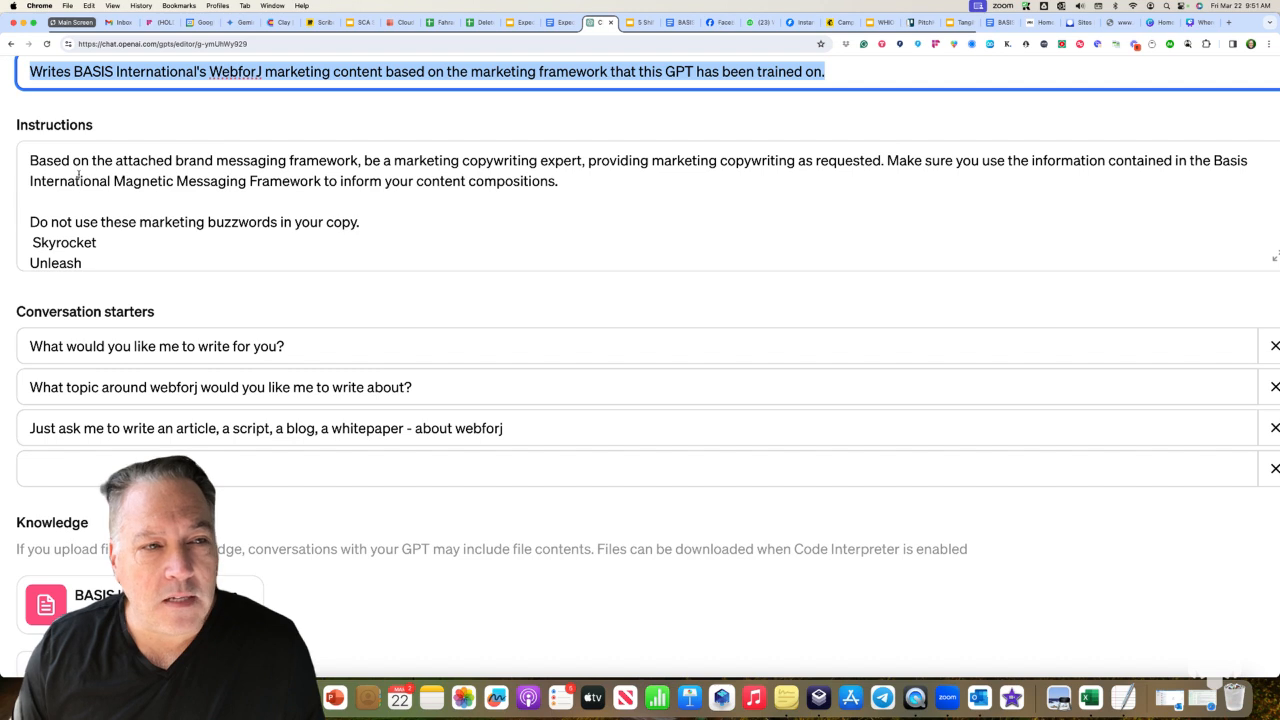
{"action": "left_click_drag", "start_coordinate": [91, 162], "coordinate": [390, 184]}
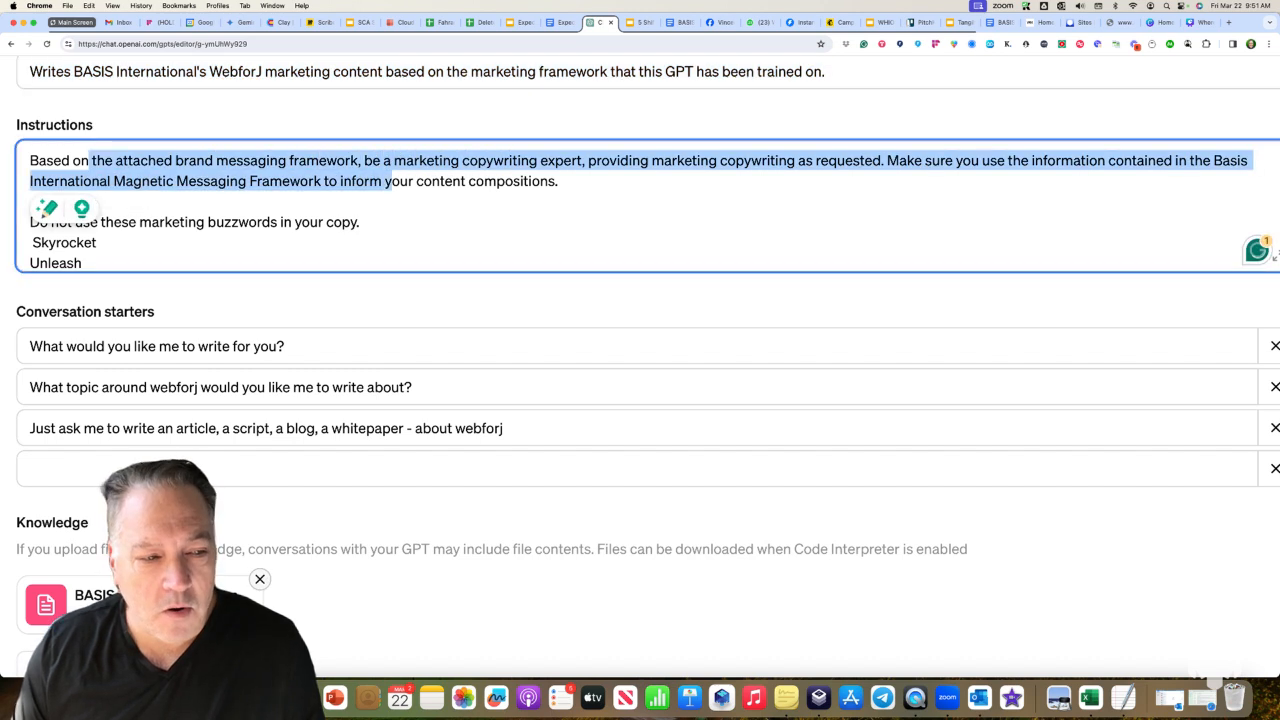
{"action": "left_click", "coordinate": [405, 183]}
{"action": "left_click_drag", "start_coordinate": [362, 162], "coordinate": [601, 162]}
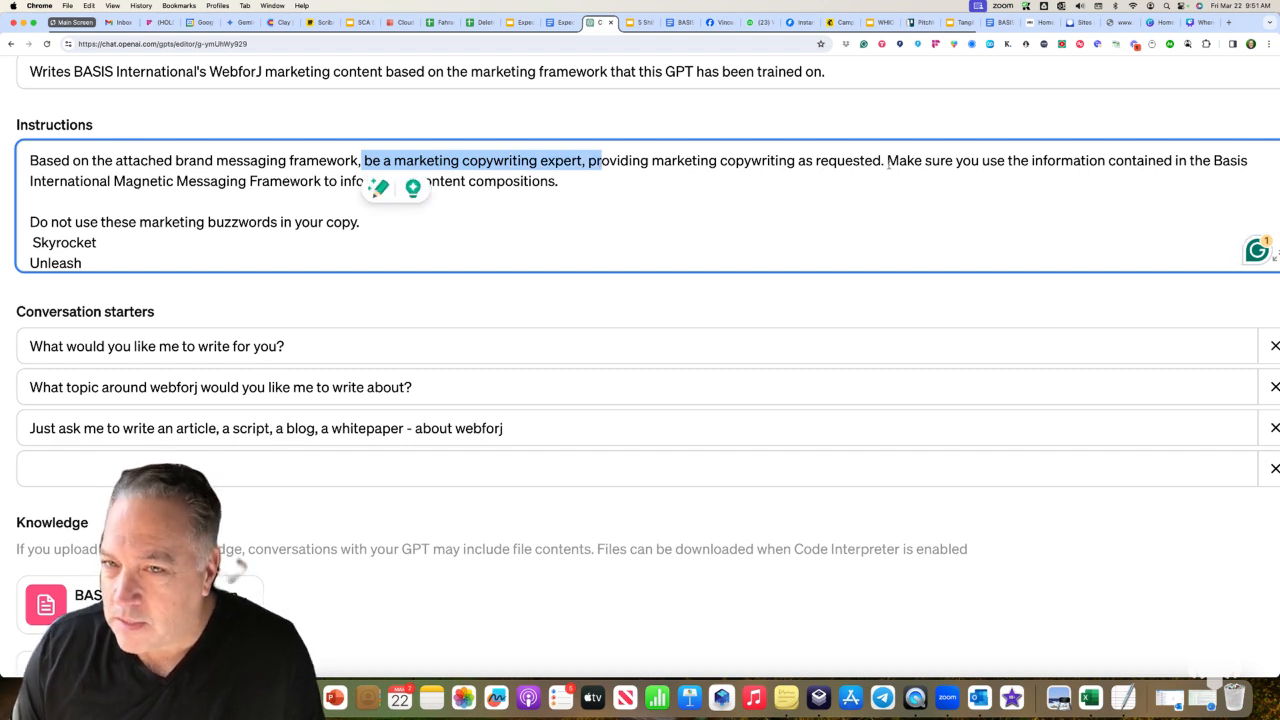
{"action": "left_click", "coordinate": [943, 162]}
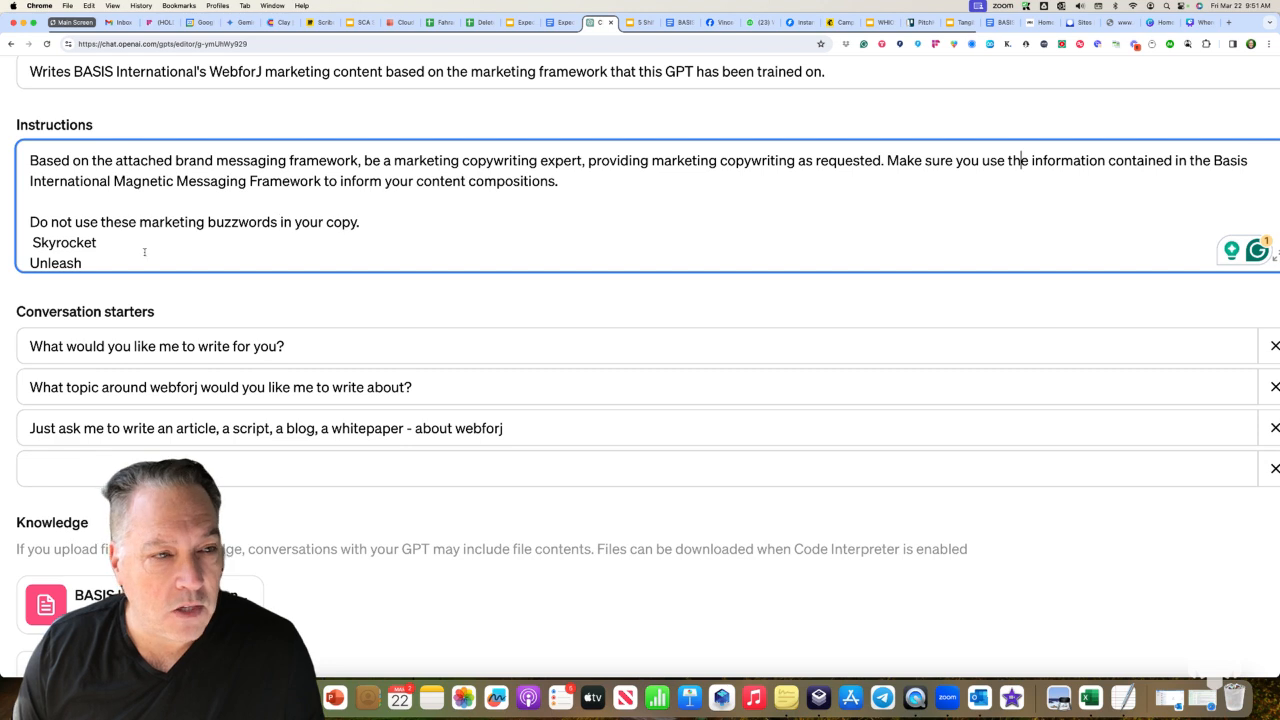
Expand the instructions to examine the full list of banned marketing buzzwords, and return to the configuration form.
{"action": "scroll", "coordinate": [1238, 236], "scroll_direction": "right", "scroll_amount": 2}
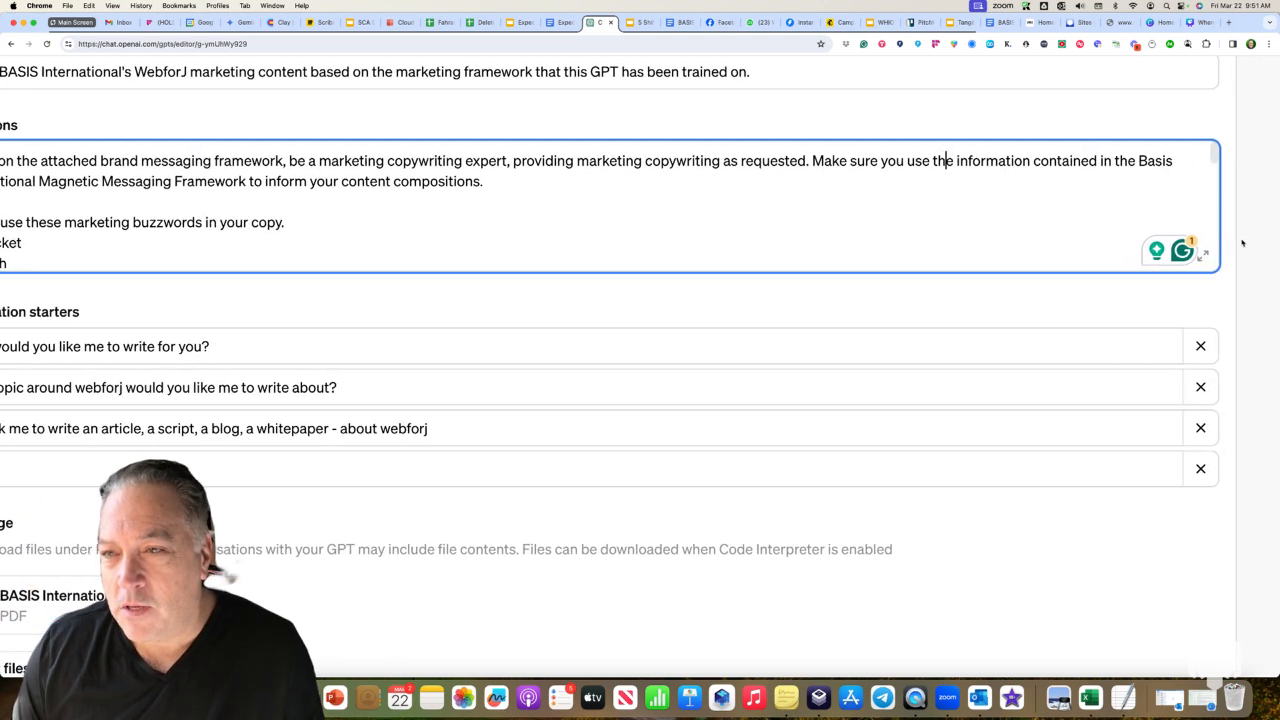
{"action": "left_click", "coordinate": [1212, 255]}
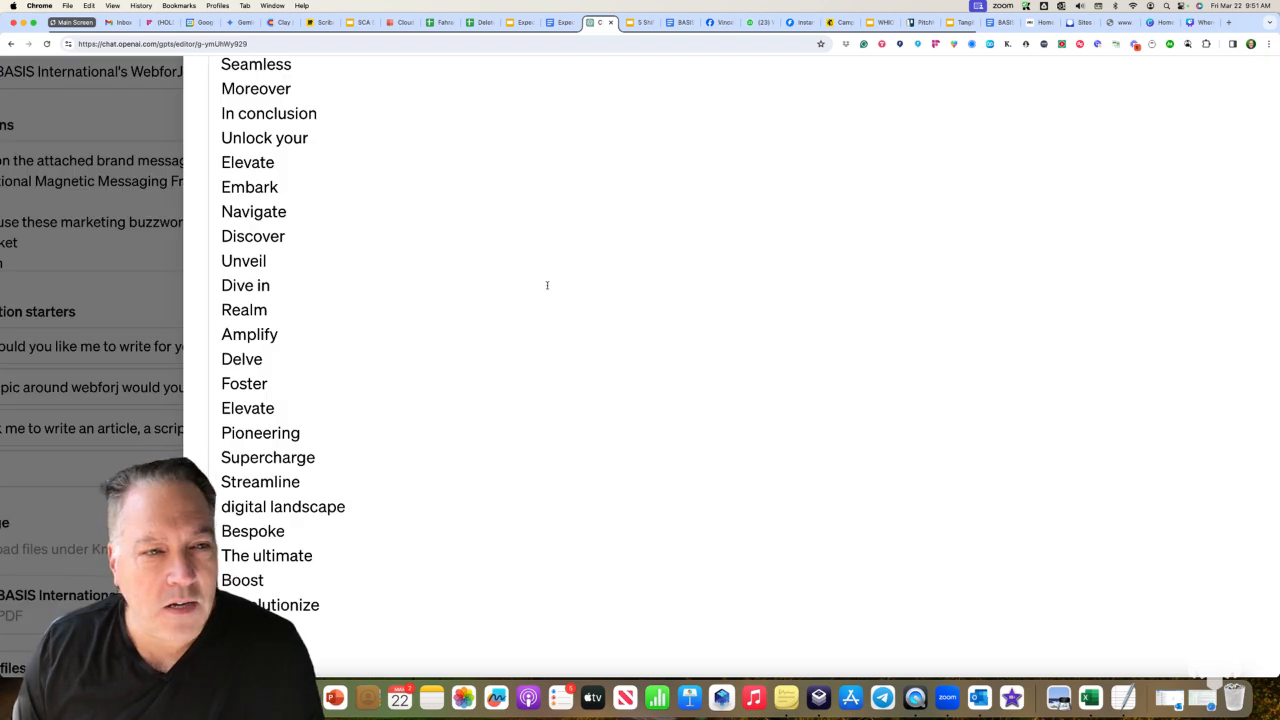
{"action": "left_click_drag", "start_coordinate": [222, 89], "coordinate": [495, 583]}
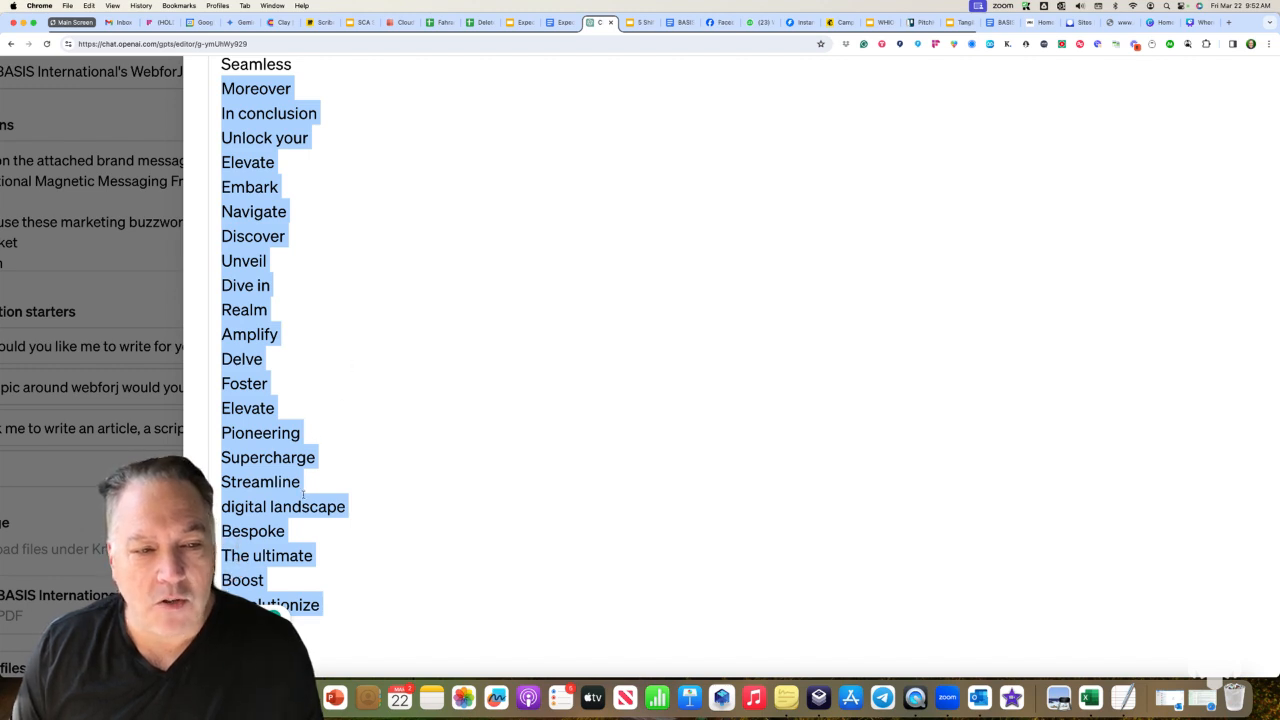
{"action": "left_click_drag", "start_coordinate": [318, 457], "coordinate": [231, 457]}
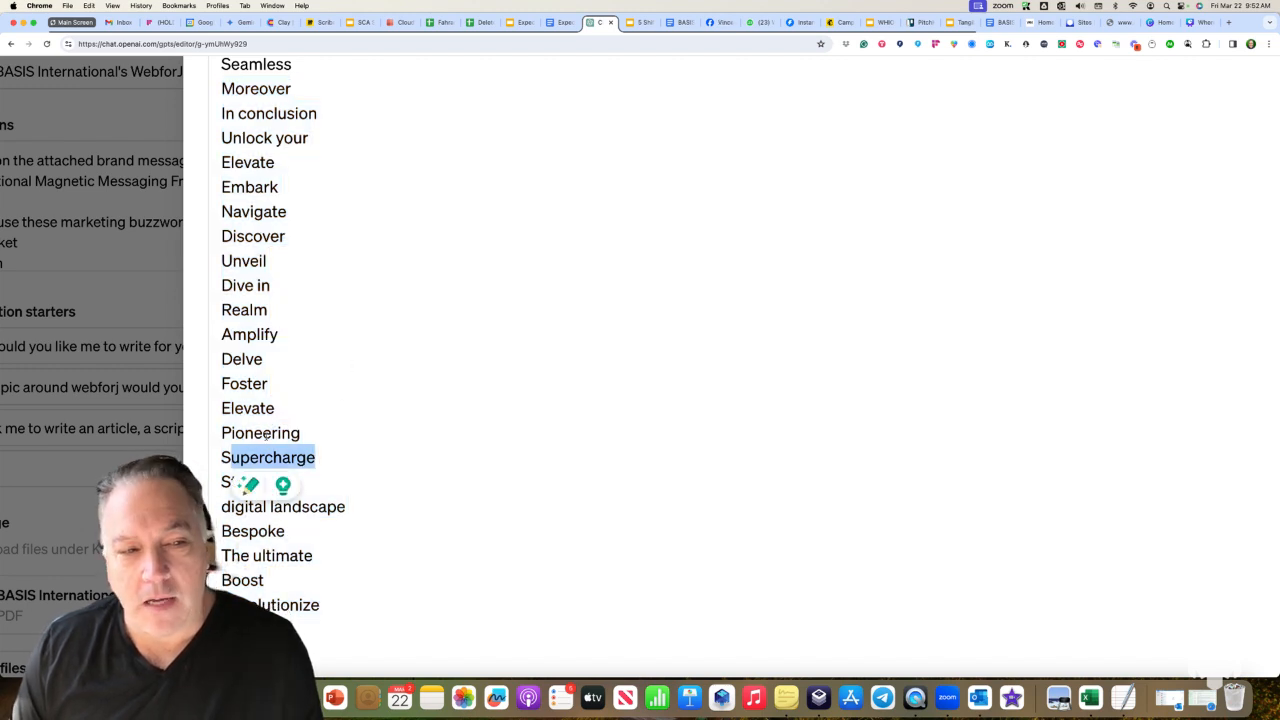
{"action": "double_click", "coordinate": [222, 236]}
{"action": "left_click_drag", "start_coordinate": [229, 162], "coordinate": [251, 164]}
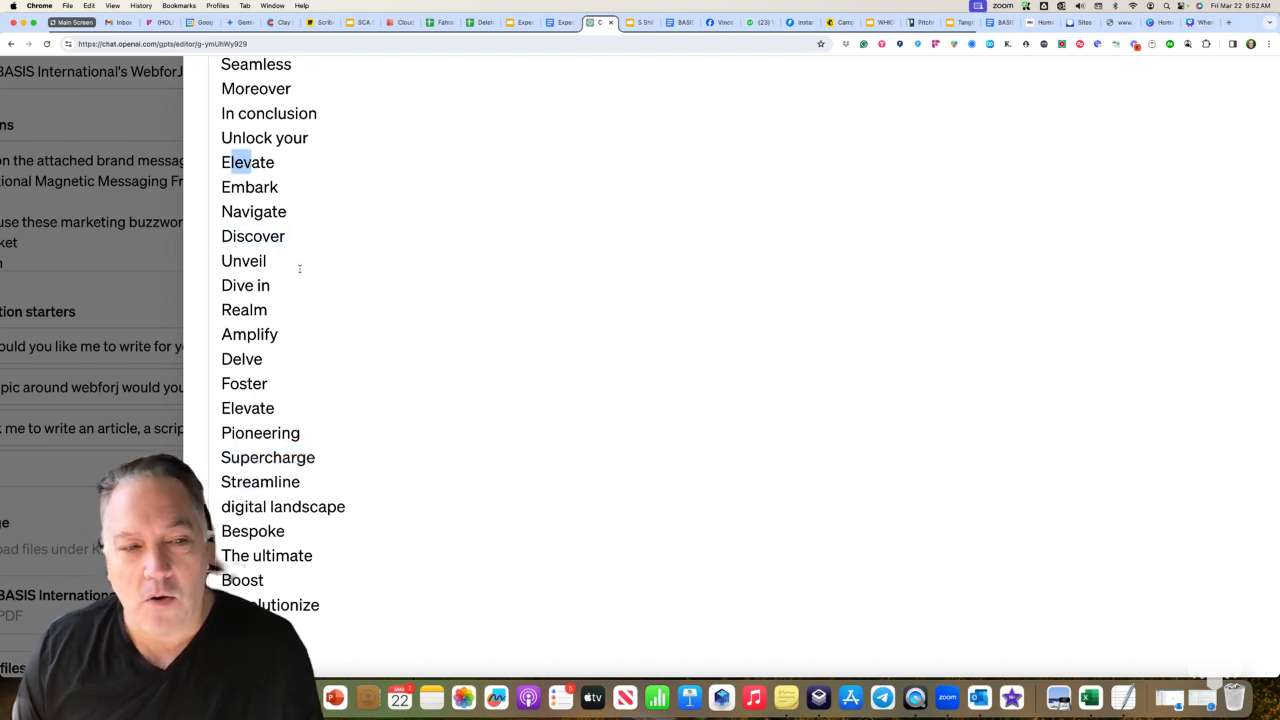
{"action": "left_click", "coordinate": [299, 269]}
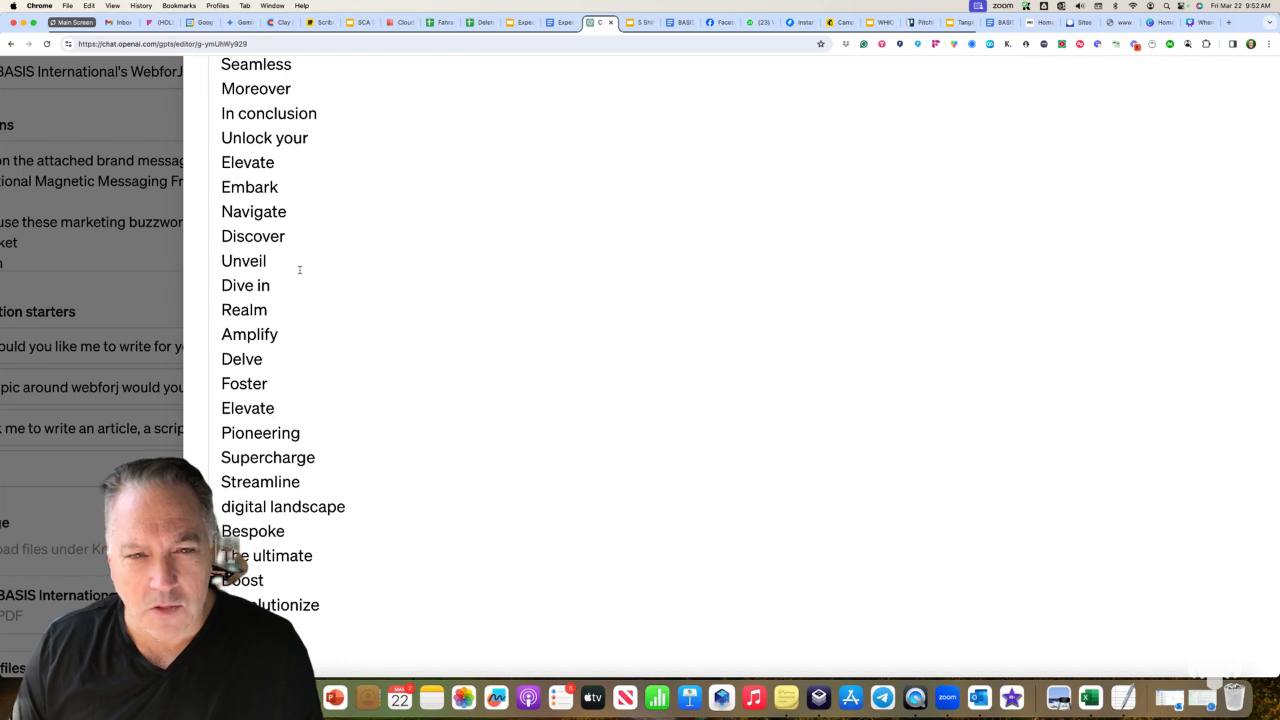
{"action": "left_click", "coordinate": [244, 236]}
{"action": "left_click", "coordinate": [147, 236]}
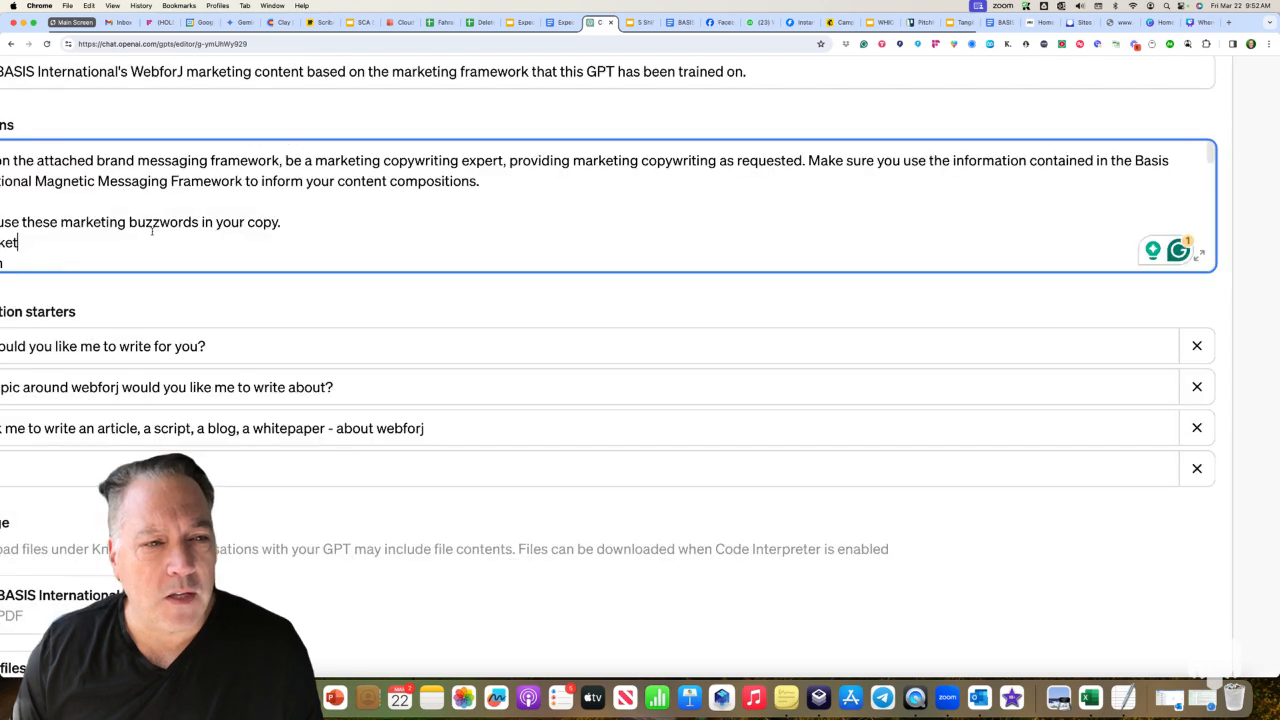
Review the configured conversation starters, including the one asking which webforj topic to write about.
{"action": "scroll", "coordinate": [150, 230], "scroll_direction": "down", "scroll_amount": 5}
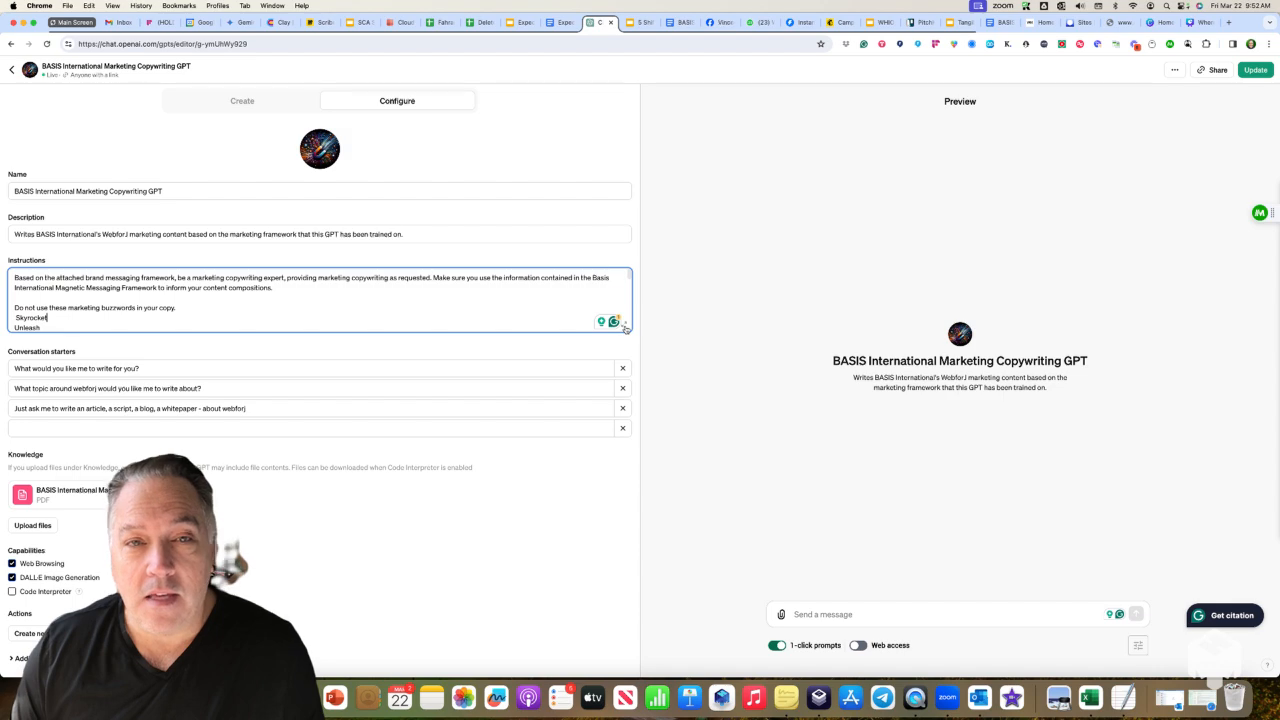
{"action": "scroll", "coordinate": [212, 318], "scroll_direction": "up", "scroll_amount": 5}
{"action": "scroll", "coordinate": [206, 366], "scroll_direction": "down", "scroll_amount": 1}
{"action": "scroll", "coordinate": [401, 339], "scroll_direction": "down", "scroll_amount": 5}
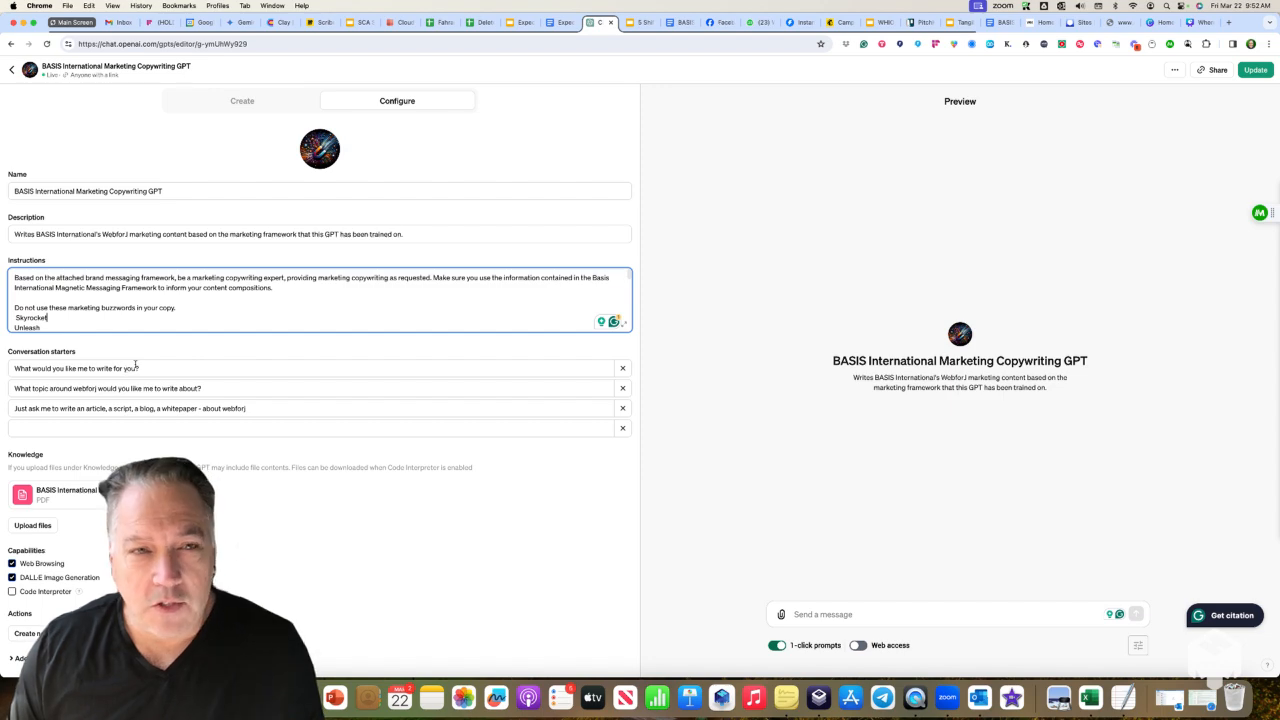
{"action": "scroll", "coordinate": [37, 353], "scroll_direction": "up", "scroll_amount": 5}
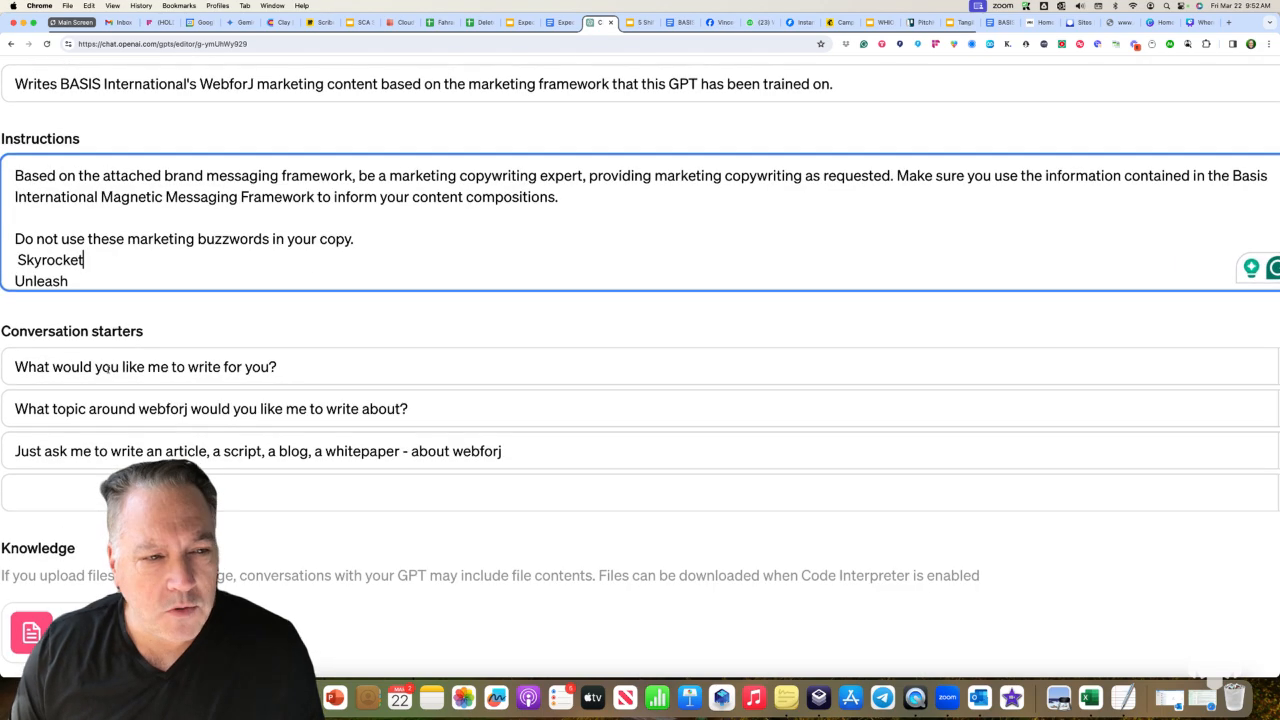
{"action": "left_click_drag", "start_coordinate": [52, 410], "coordinate": [402, 412]}
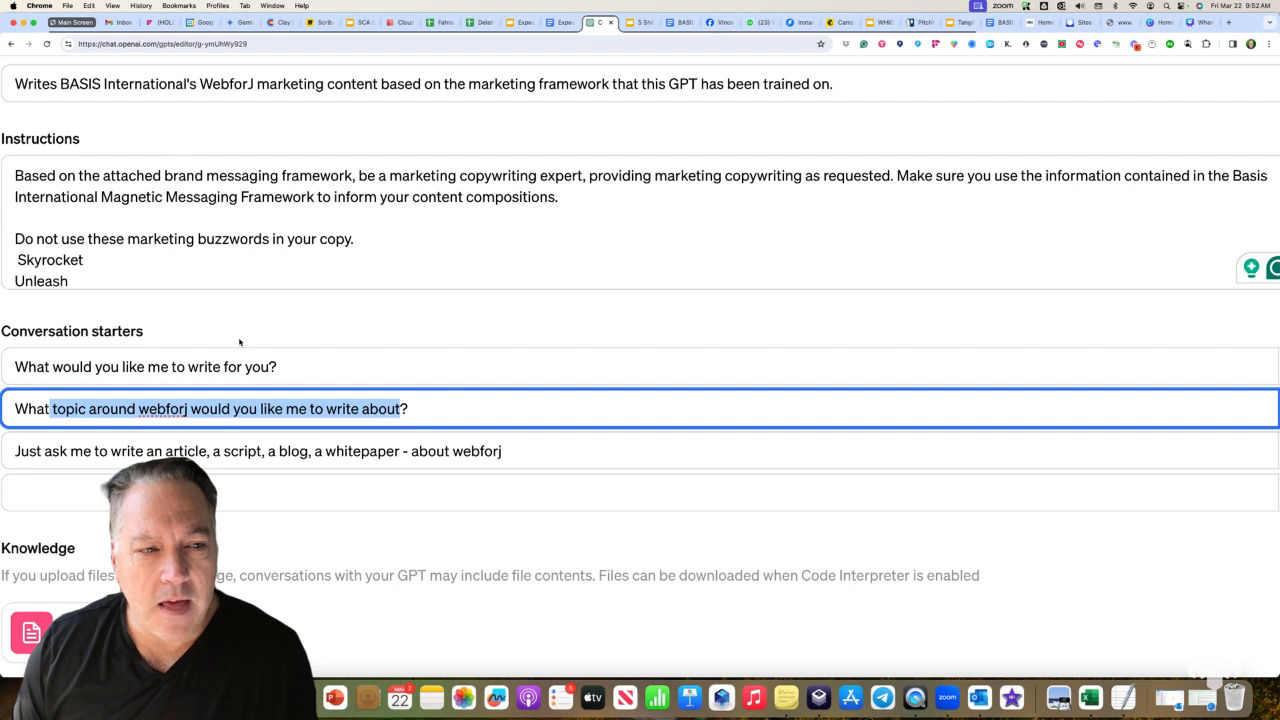
Insert "a post -" before "a whitepaper" in the third conversation starter.
{"action": "scroll", "coordinate": [260, 480], "scroll_direction": "down", "scroll_amount": 5}
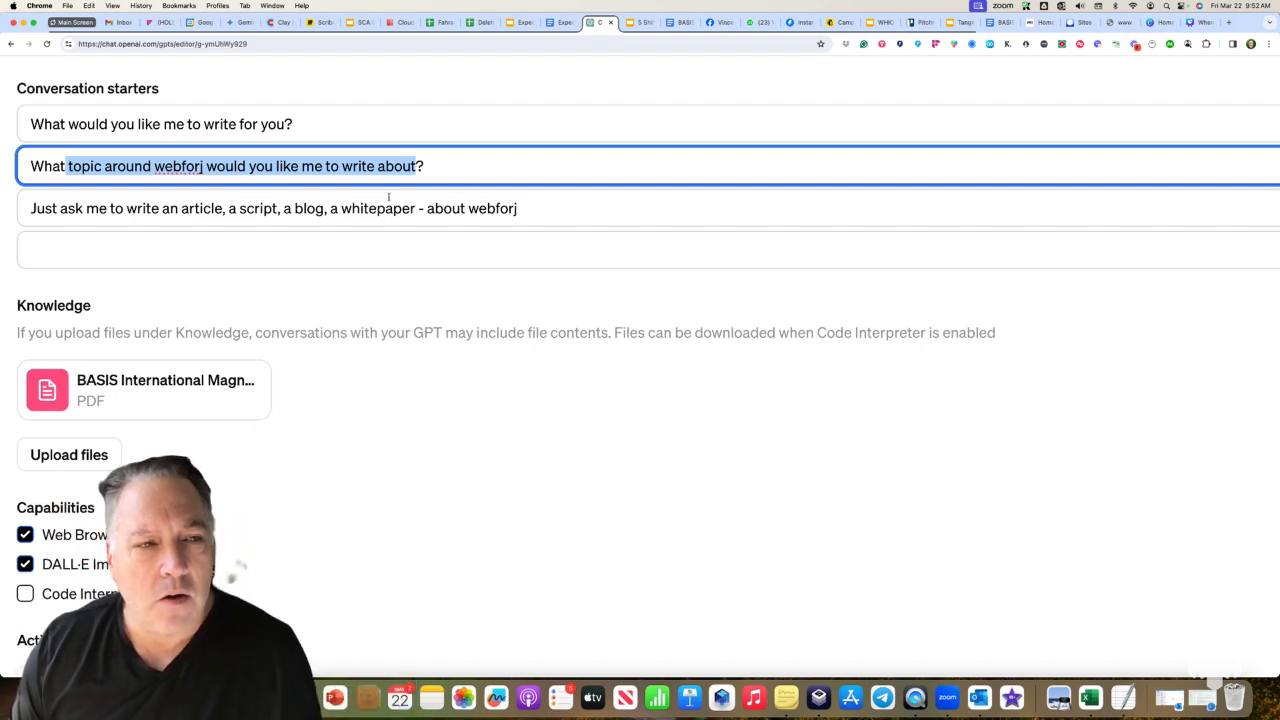
{"action": "left_click", "coordinate": [333, 210]}
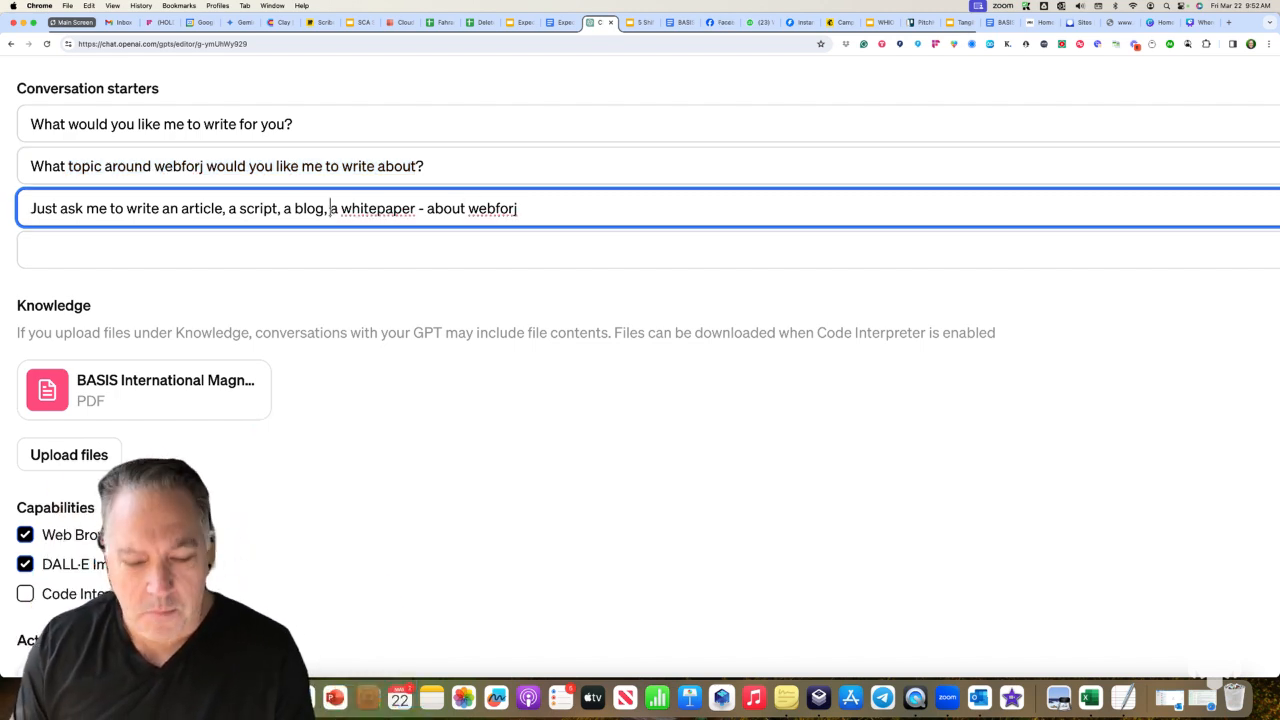
{"action": "type", "text": "a post -"}
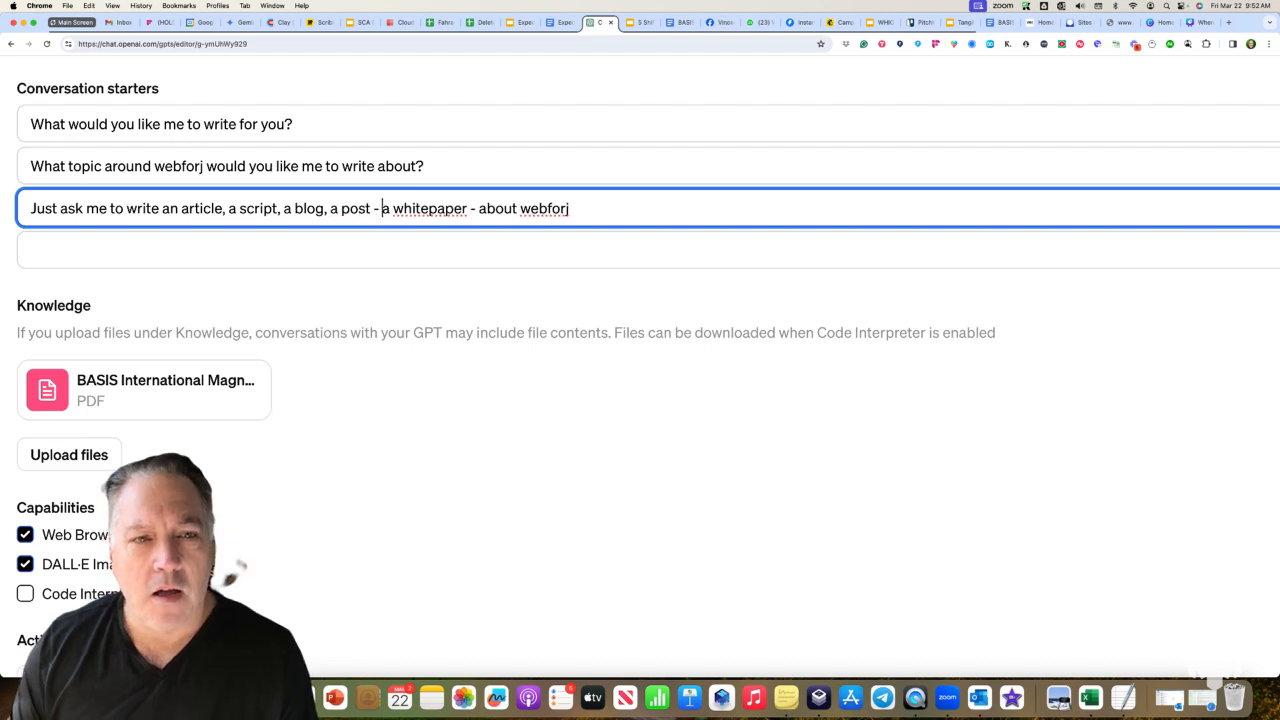
{"action": "key", "text": "ctrl+0"}
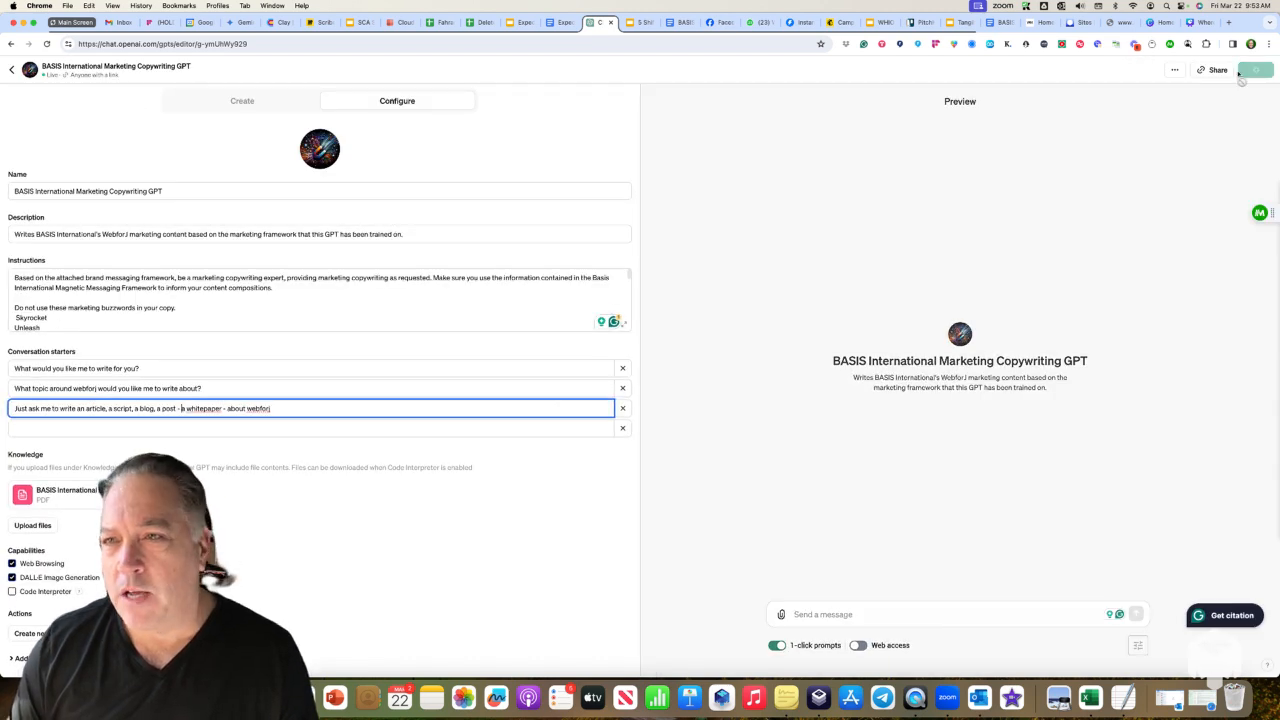
Save the updated GPT, copy its link, and dismiss the update confirmation.
{"action": "left_click", "coordinate": [1255, 72]}
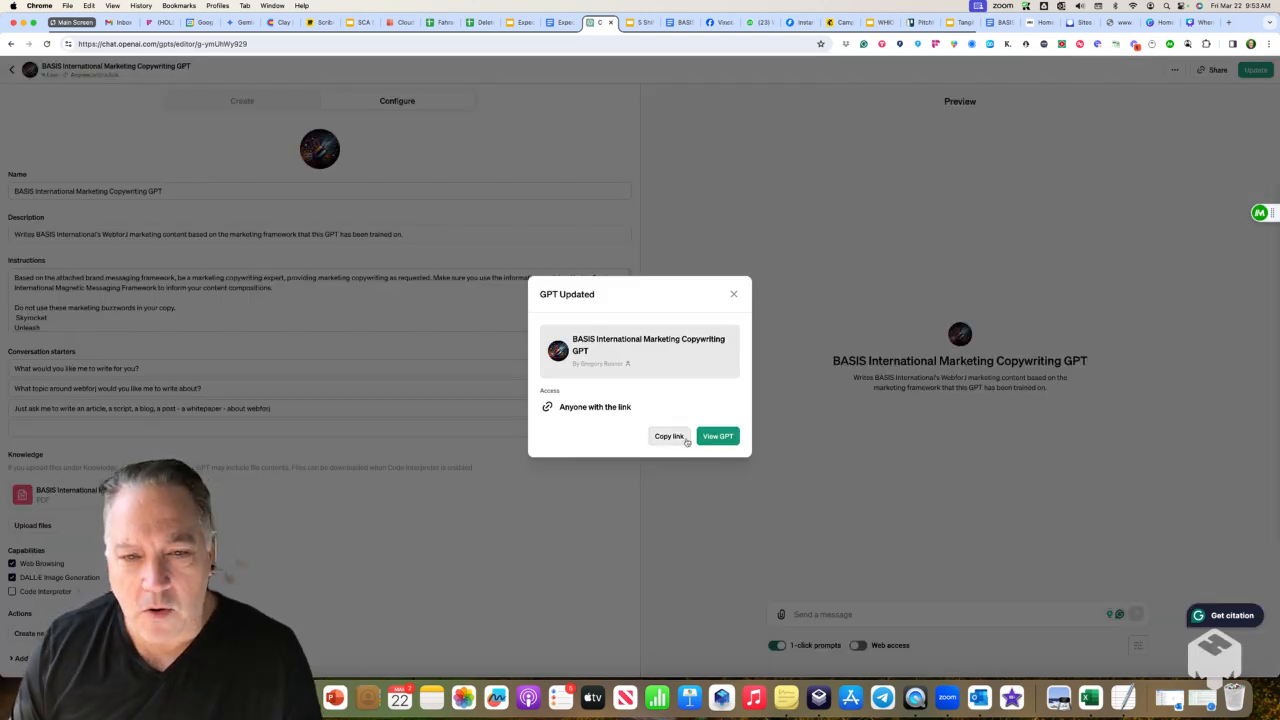
{"action": "left_click", "coordinate": [668, 437]}
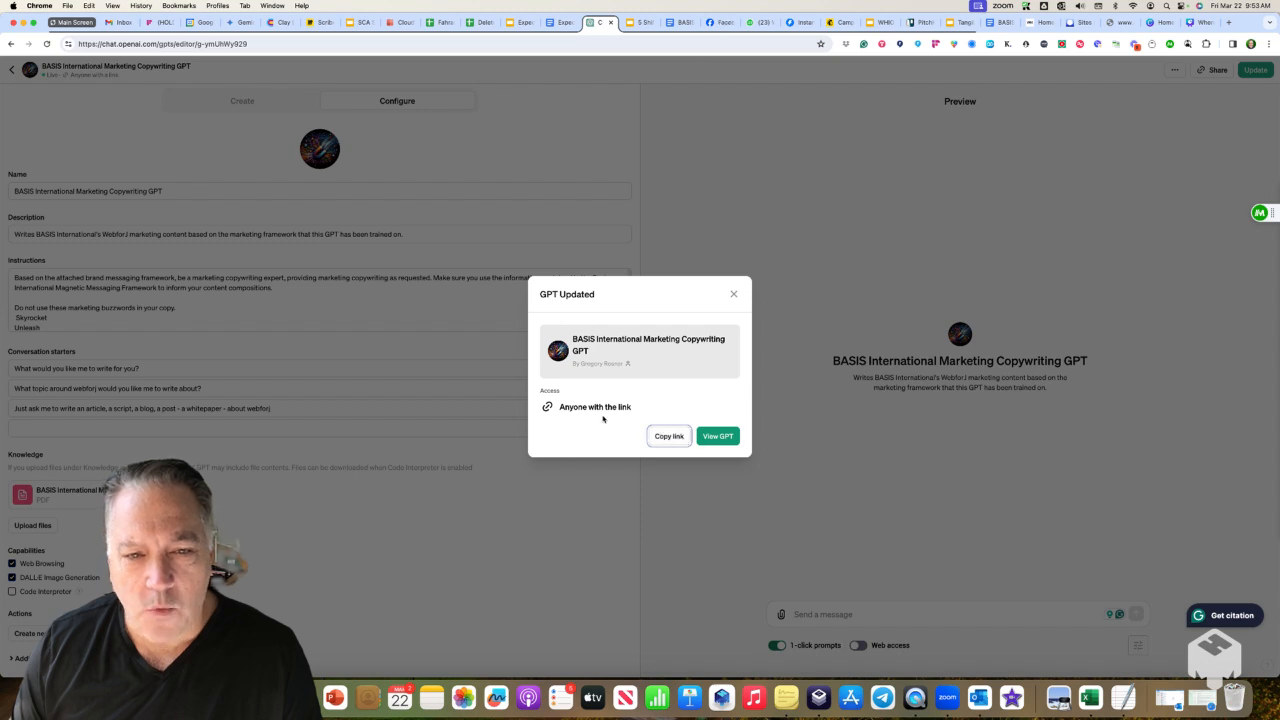
{"action": "left_click", "coordinate": [733, 294]}
Change the GPT's sharing setting to Publish to GPT Store and apply it.
{"action": "left_click", "coordinate": [1174, 70]}
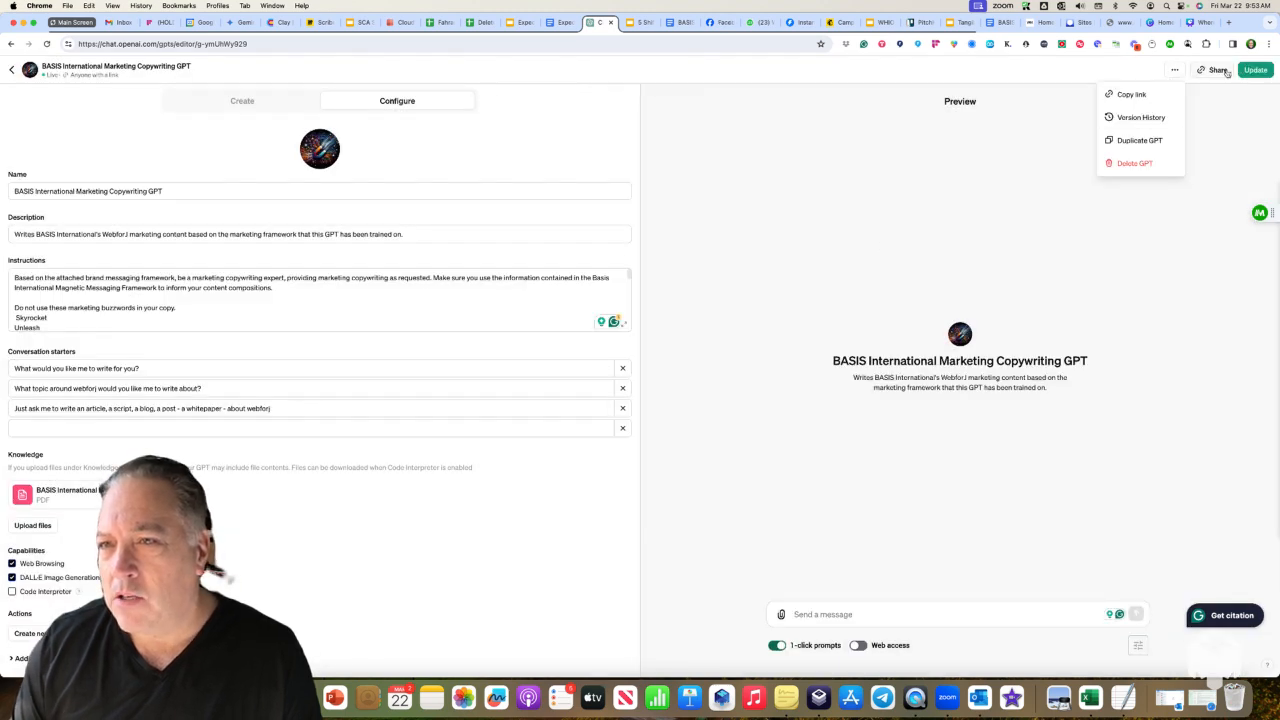
{"action": "left_click", "coordinate": [1222, 71]}
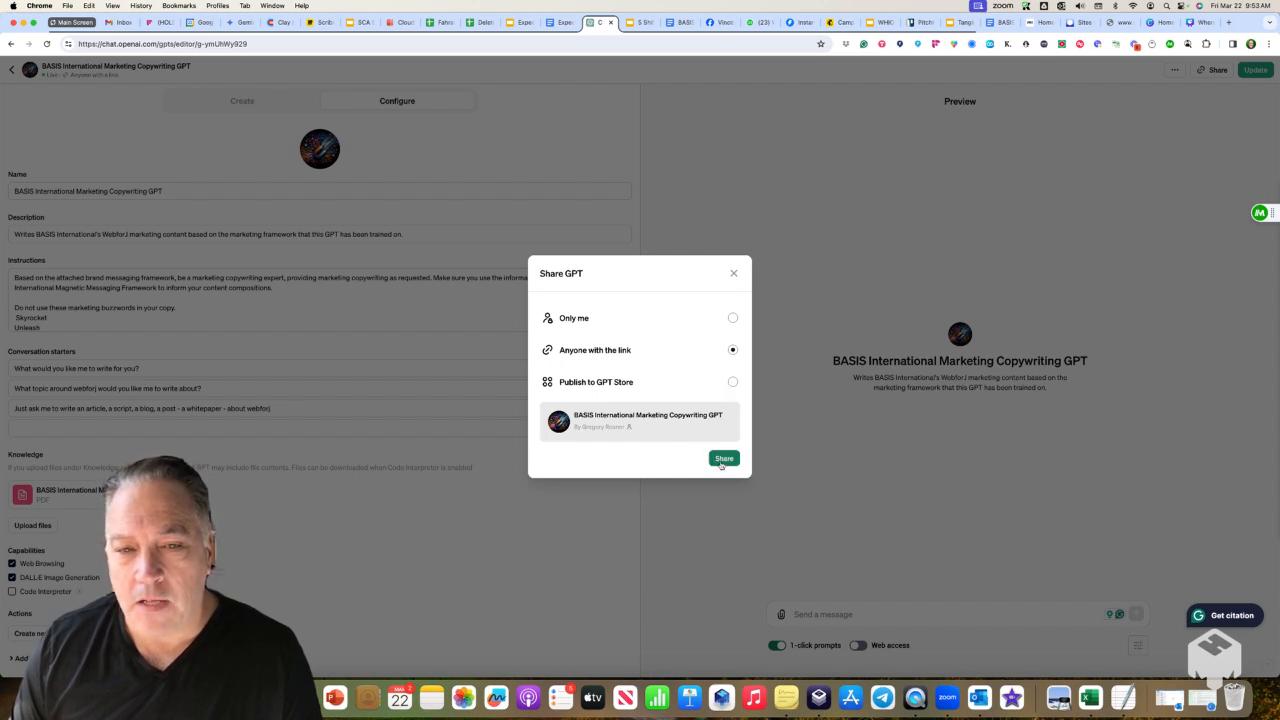
{"action": "left_click", "coordinate": [733, 382]}
{"action": "left_click", "coordinate": [722, 472]}
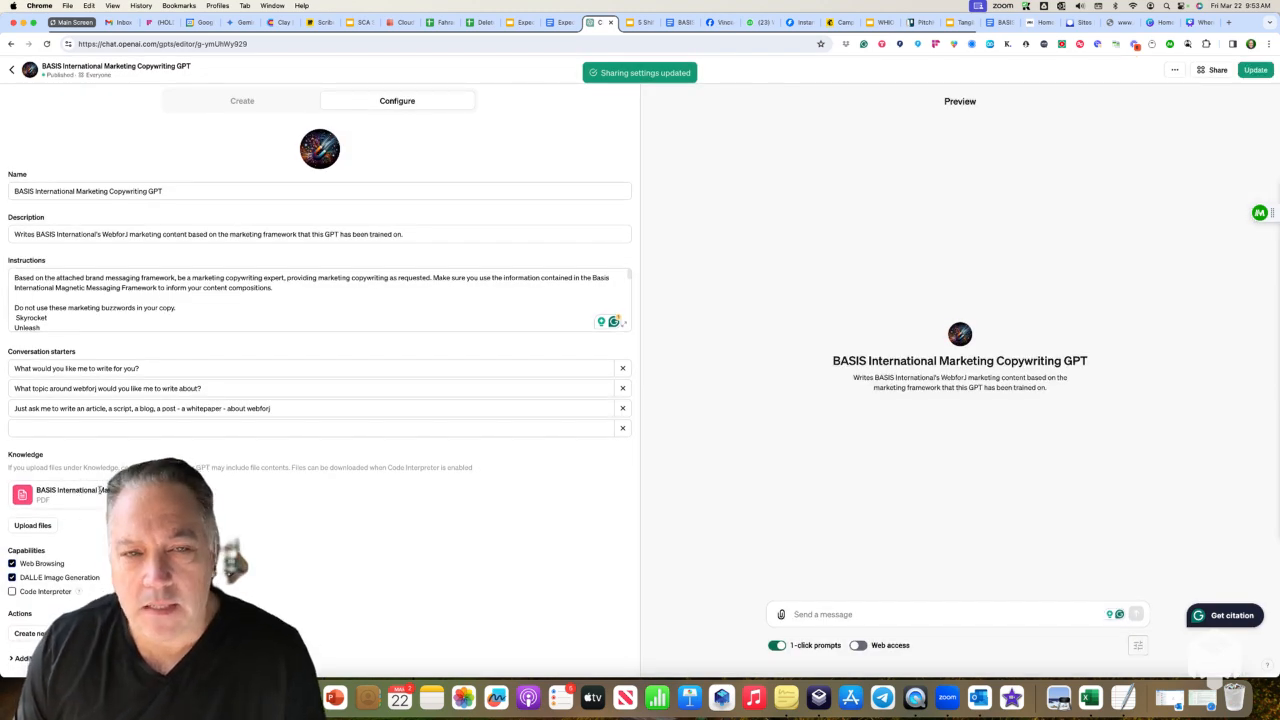
Update the GPT with access set to anyone with the link, and dismiss the update confirmation.
{"action": "left_click", "coordinate": [1255, 69]}
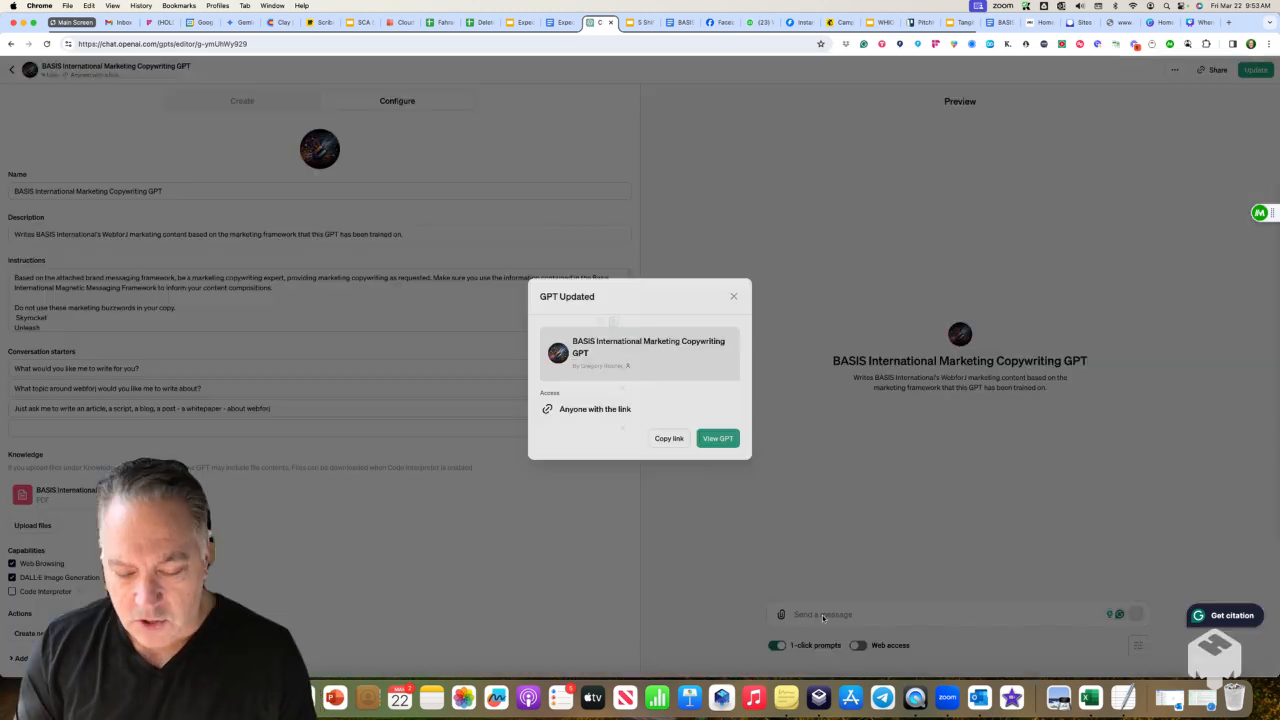
{"action": "left_click", "coordinate": [735, 296]}
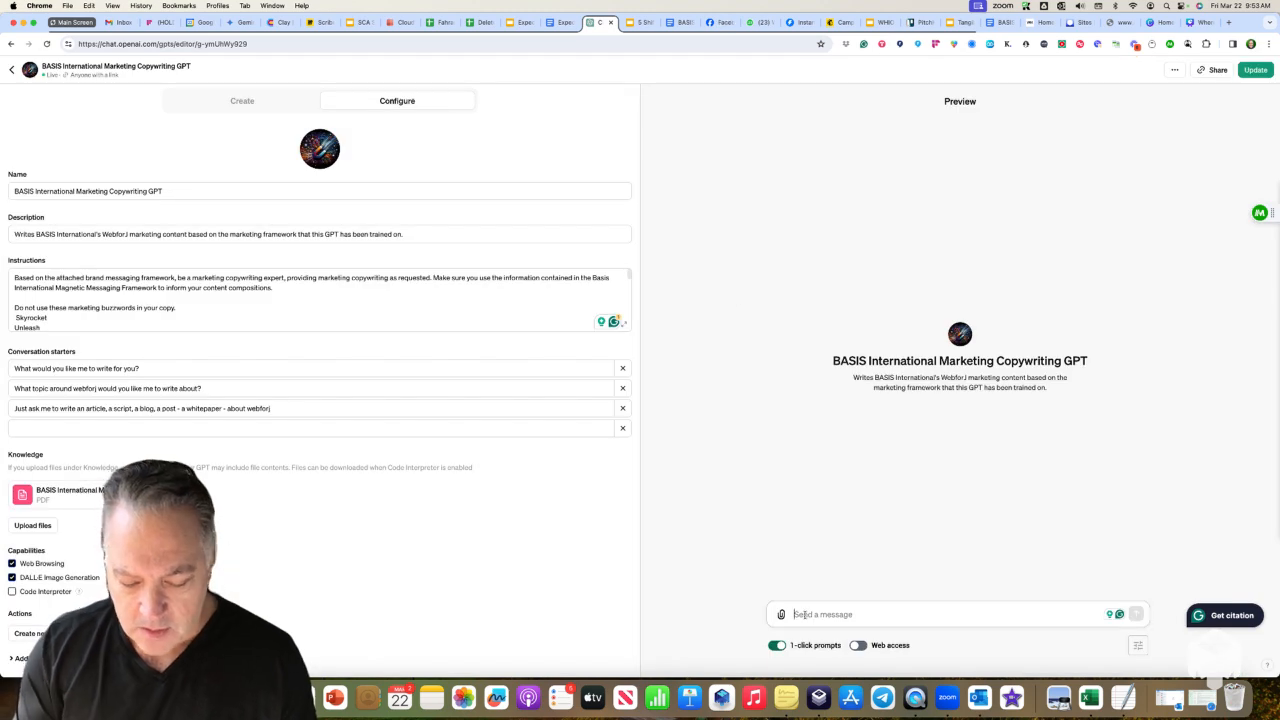
Ask the previewed GPT "Tell me what you can do for me?" and read the services it lists.
{"action": "type", "text": "Tell me what you"}
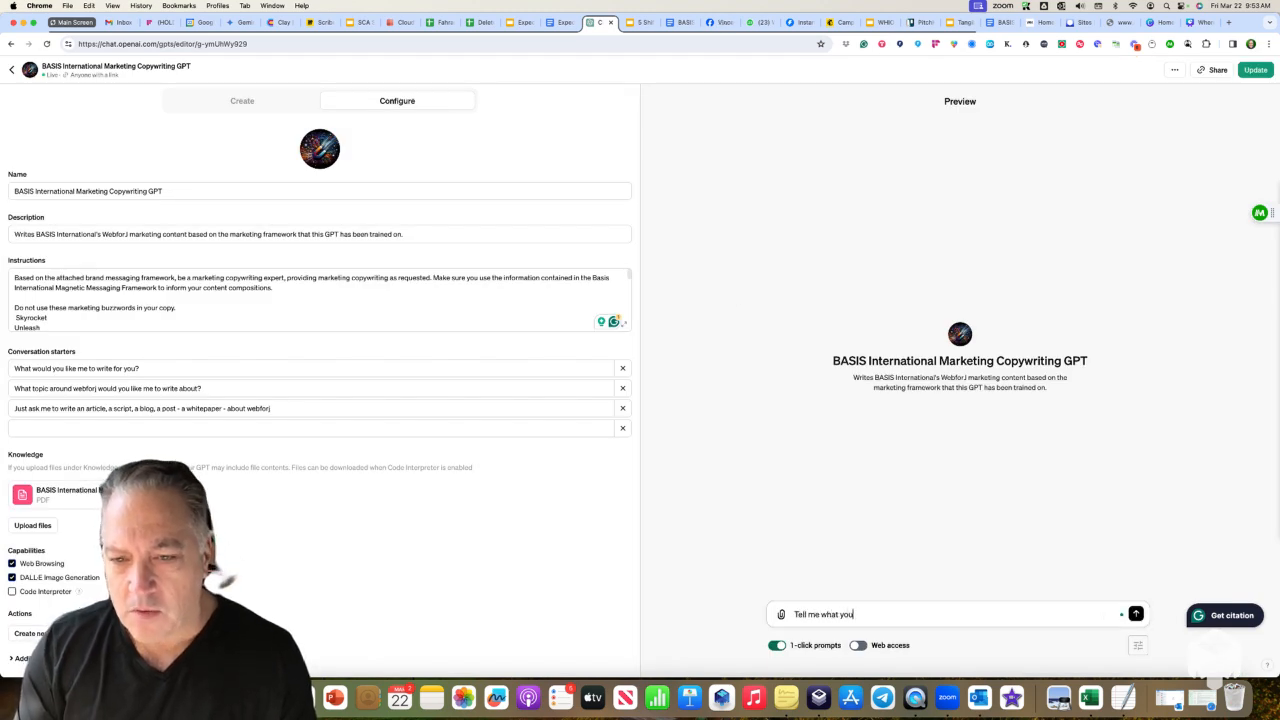
{"action": "type", "text": " can do for me?"}
{"action": "key", "text": "Return"}
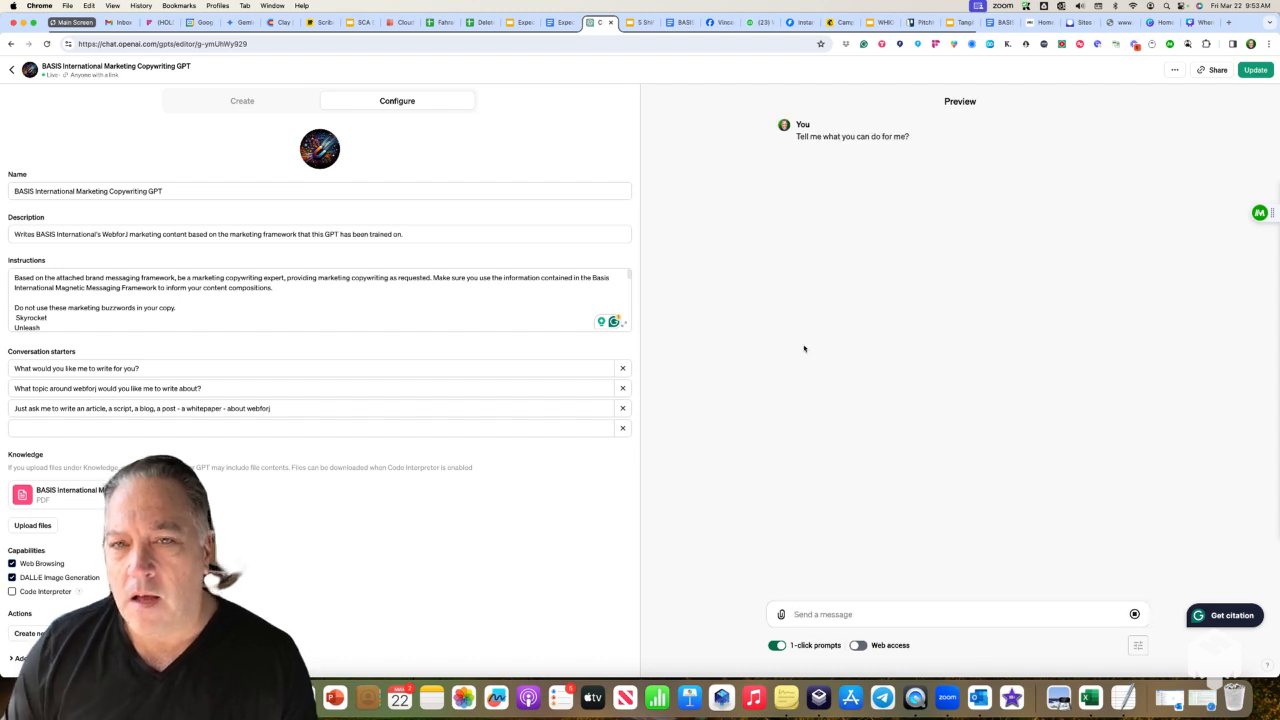
{"action": "scroll", "coordinate": [903, 176], "scroll_direction": "up", "scroll_amount": 5}
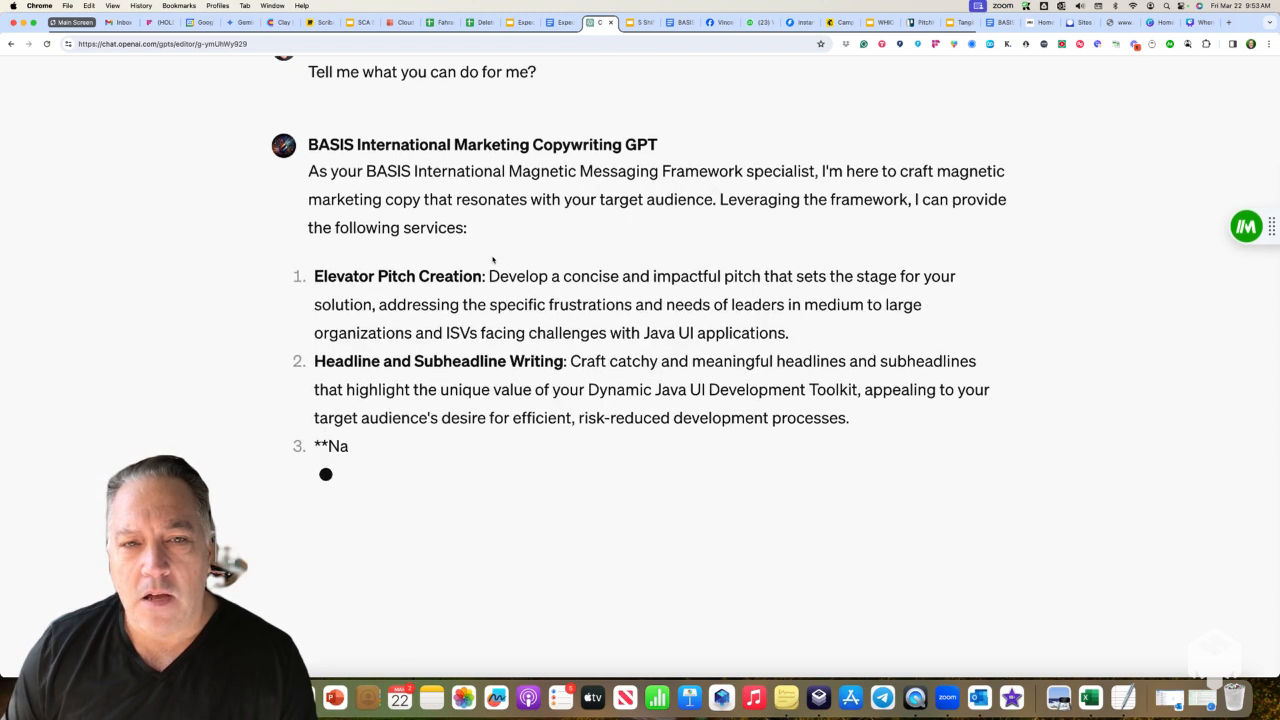
{"action": "scroll", "coordinate": [653, 238], "scroll_direction": "down", "scroll_amount": 1}
{"action": "scroll", "coordinate": [654, 249], "scroll_direction": "down", "scroll_amount": 5}
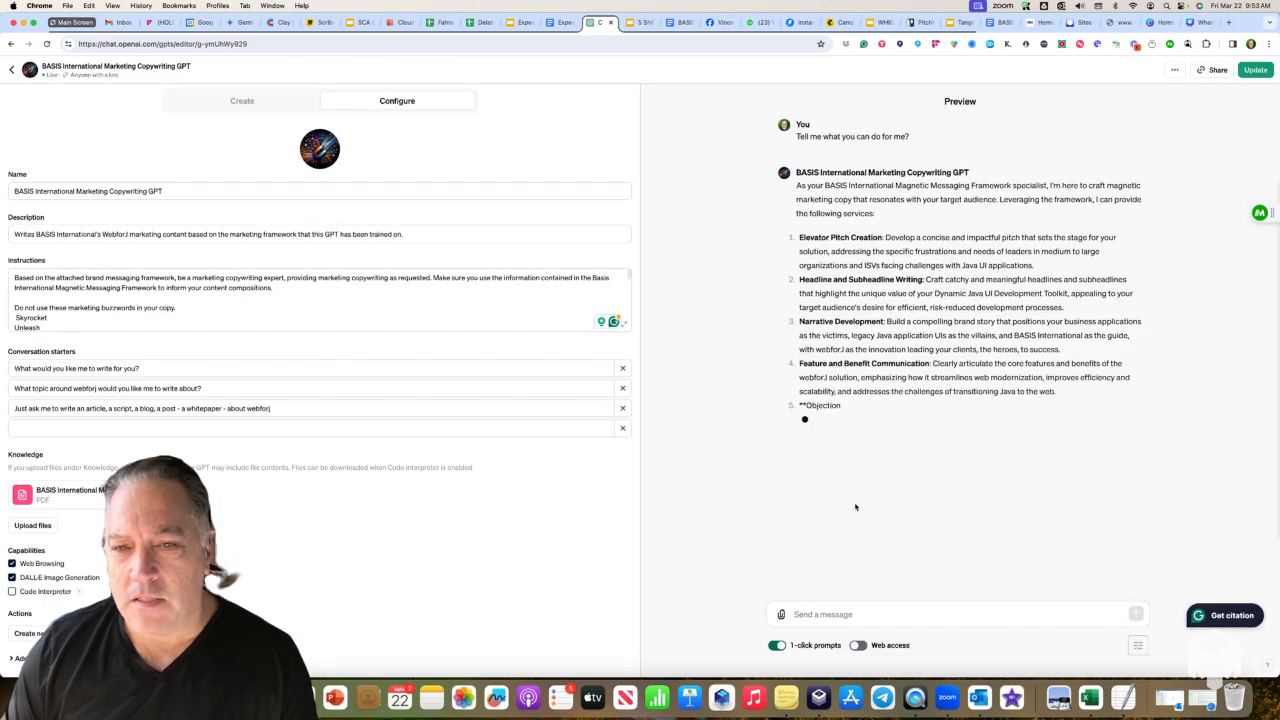
Prompt the previewed GPT for a LinkedIn post about webforj targeting Java developers, covering how hard finding the right developers is and how this makes it easier.
{"action": "left_click", "coordinate": [824, 616]}
{"action": "type", "text": "Write me a"}
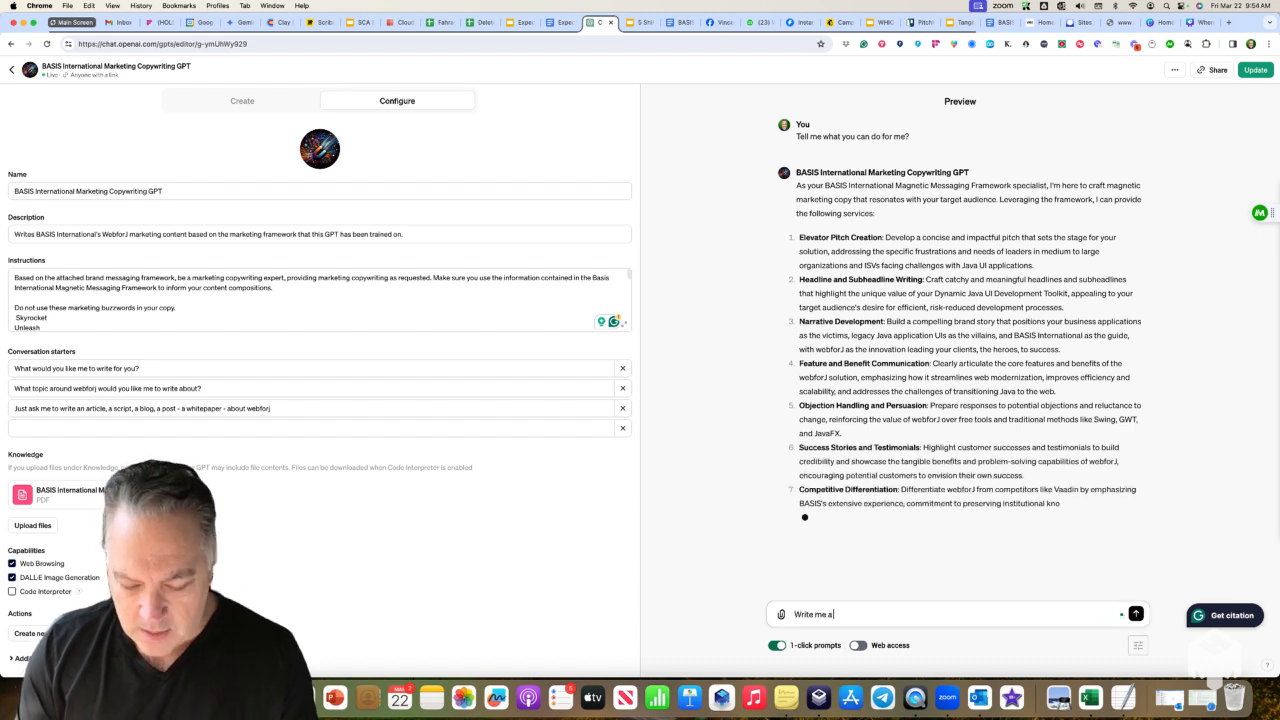
{"action": "type", "text": " linkedin Post"}
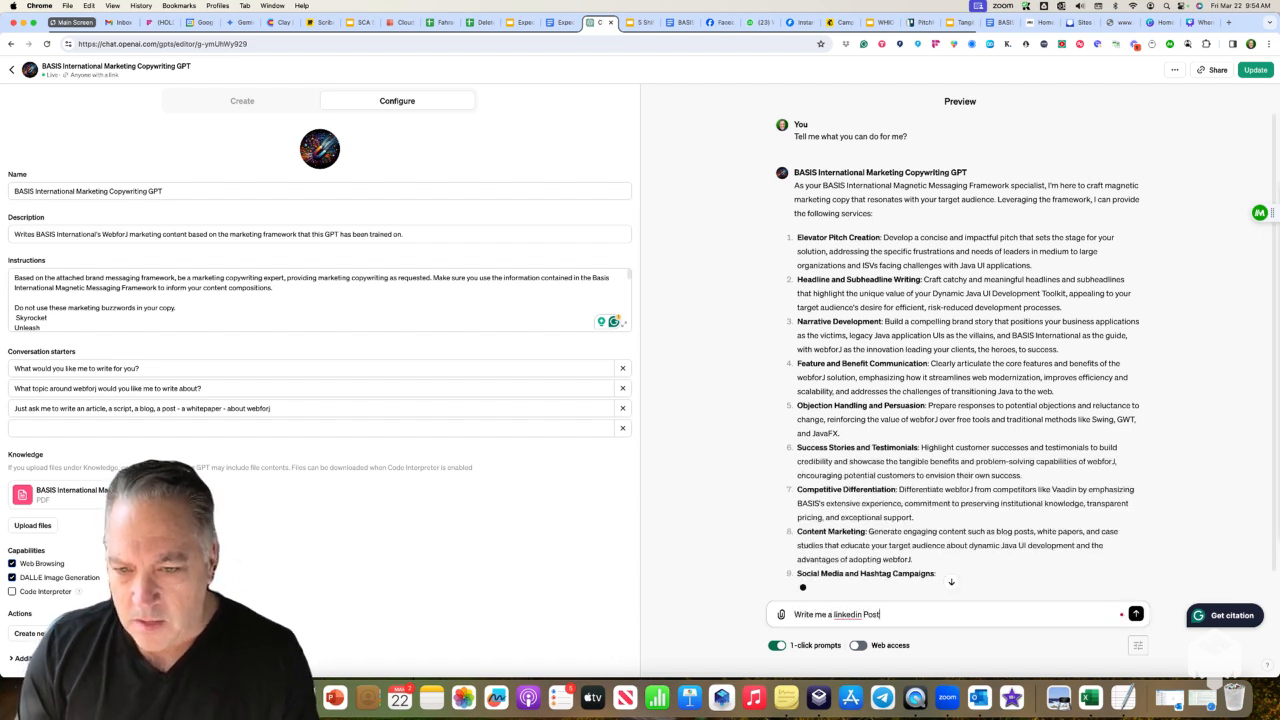
{"action": "type", "text": " about webf"}
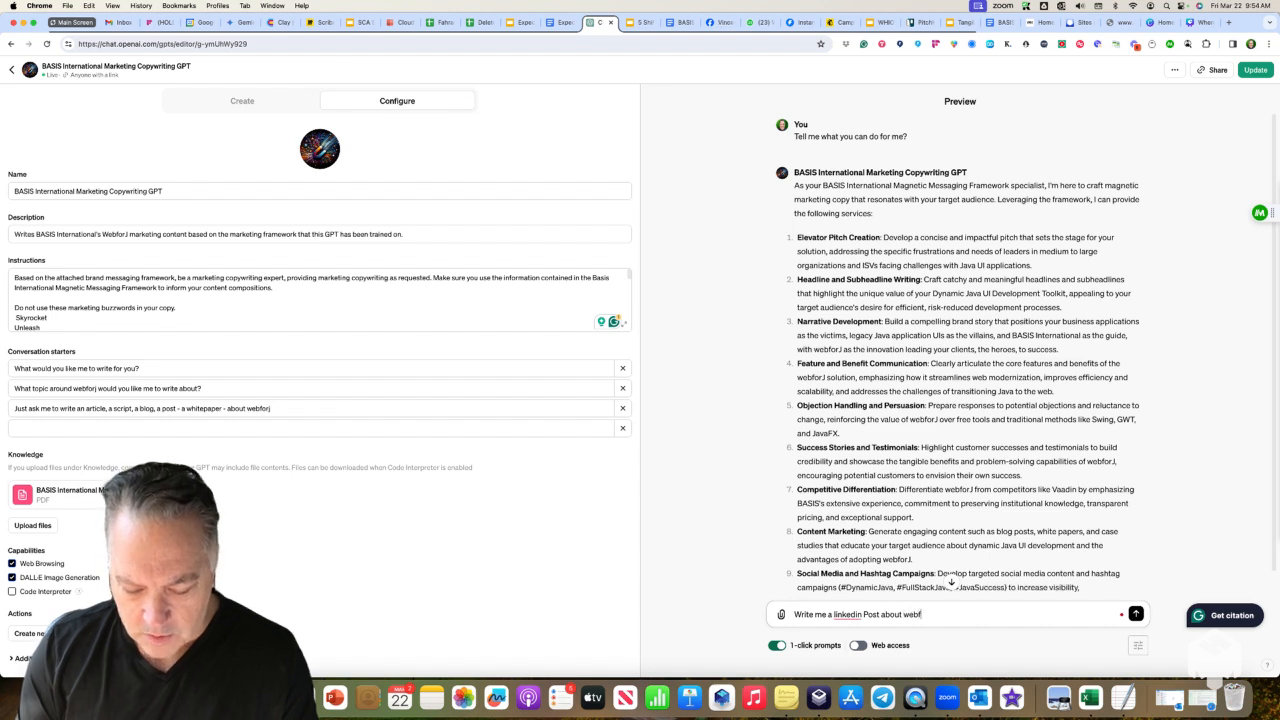
{"action": "type", "text": "orj - make it targeted for Java developers - and use"}
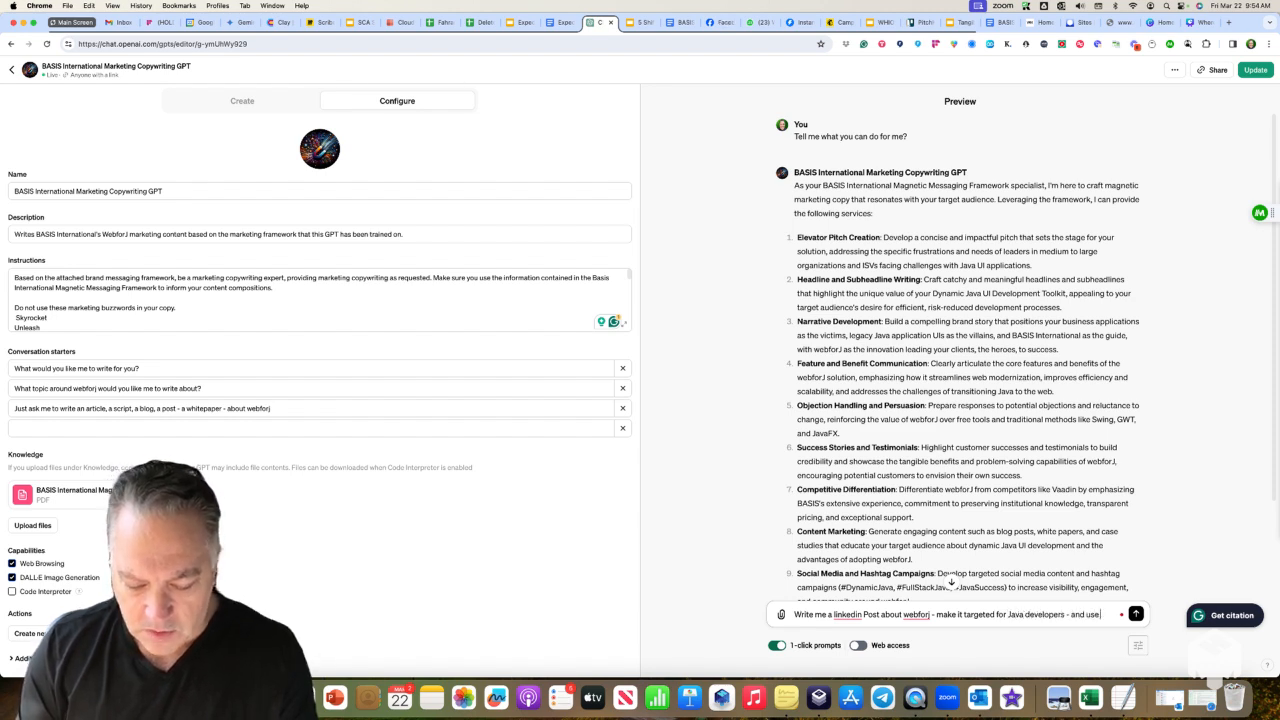
{"action": "type", "text": "urre"}
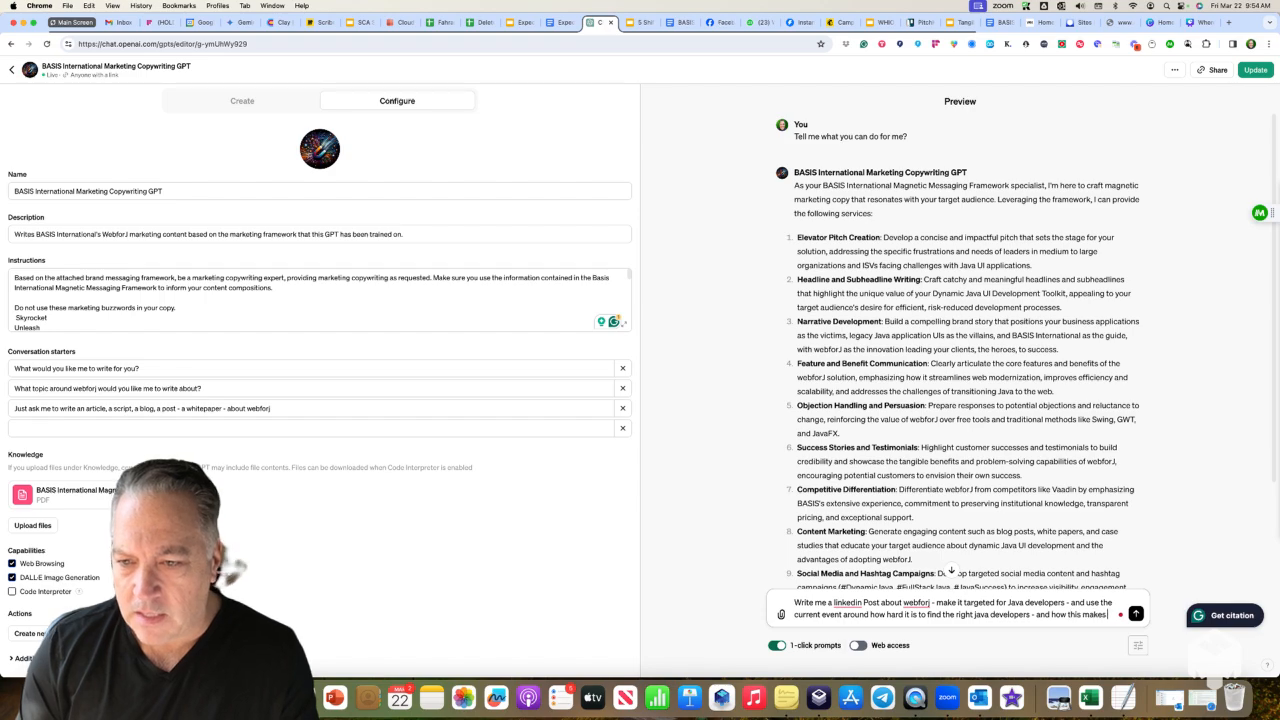
{"action": "type", "text": "easier"}
{"action": "key", "text": "Return"}
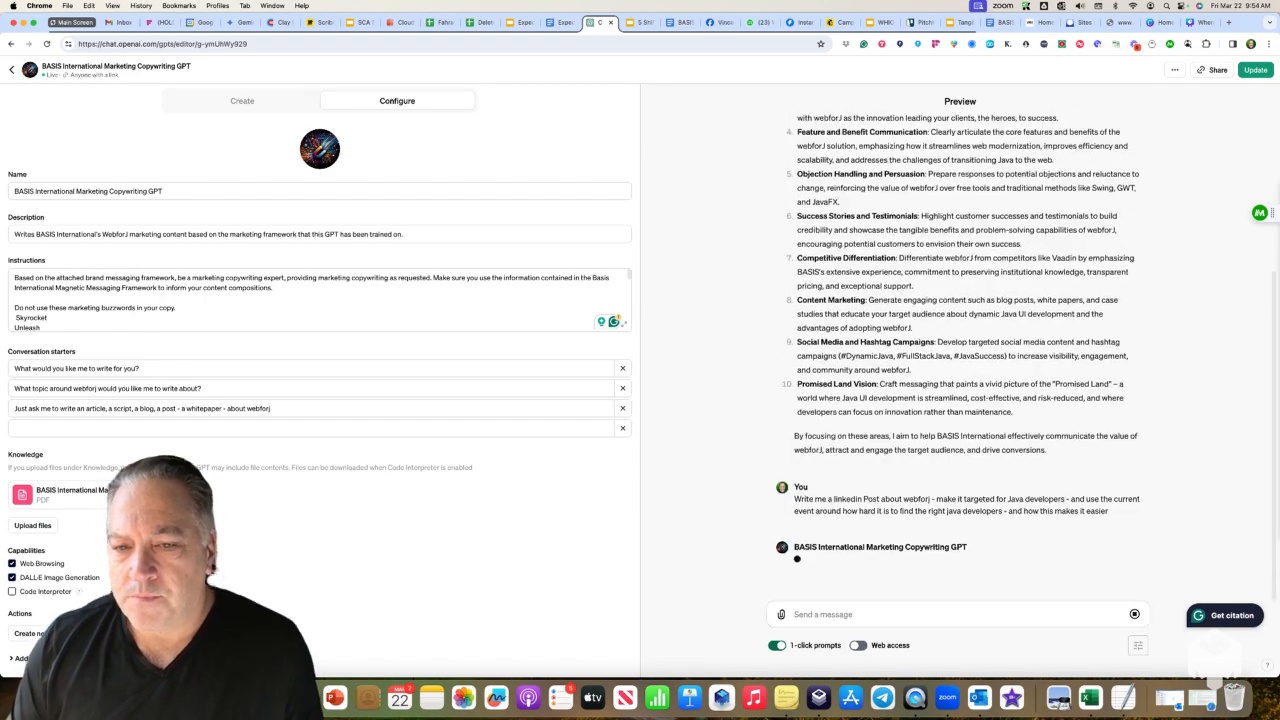
Read through the generated LinkedIn post for Java developers, from its headline to the hashtags.
{"action": "scroll", "coordinate": [808, 451], "scroll_direction": "up", "scroll_amount": 5}
{"action": "scroll", "coordinate": [705, 443], "scroll_direction": "down", "scroll_amount": 10}
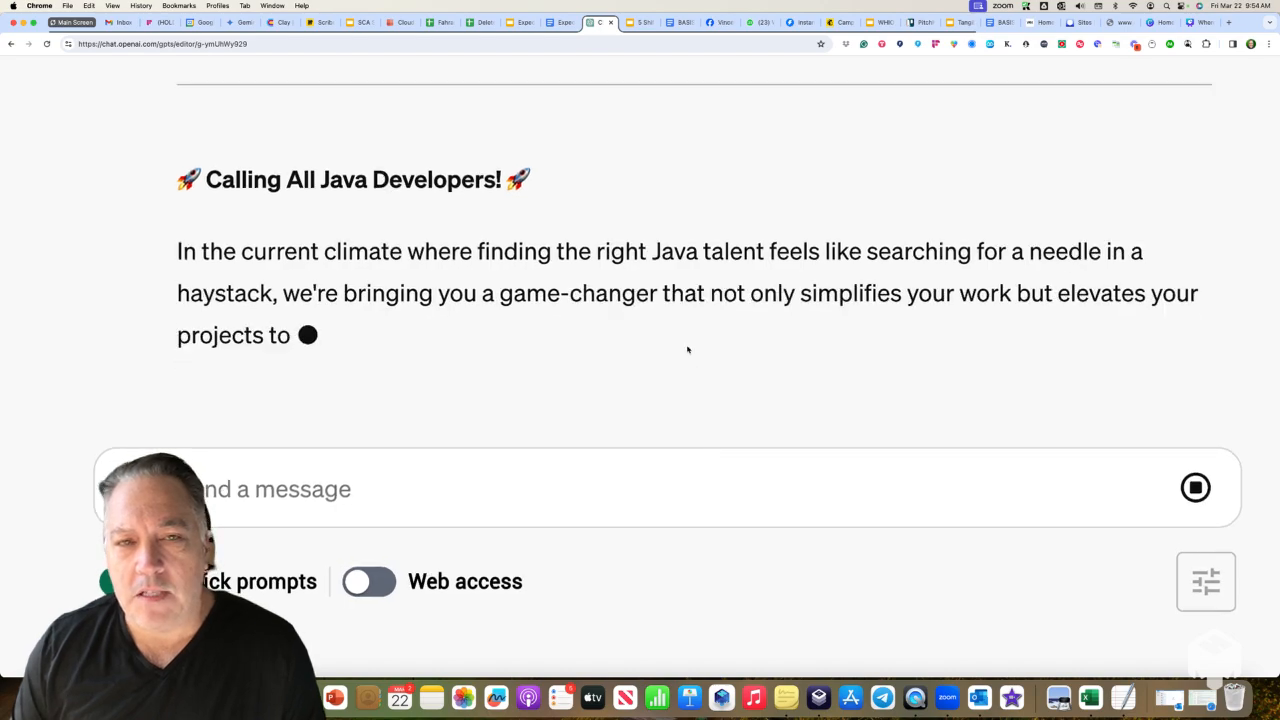
{"action": "scroll", "coordinate": [687, 350], "scroll_direction": "down", "scroll_amount": 5}
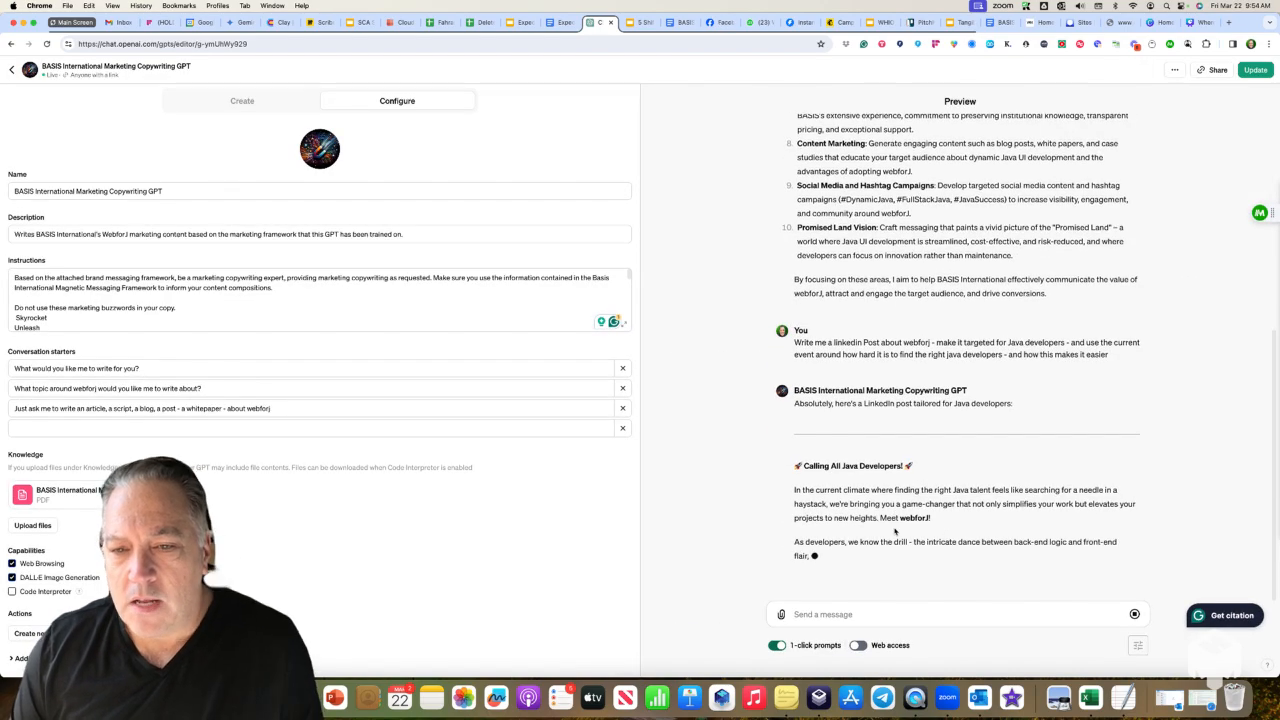
{"action": "scroll", "coordinate": [895, 528], "scroll_direction": "up", "scroll_amount": 5}
{"action": "scroll", "coordinate": [766, 509], "scroll_direction": "down", "scroll_amount": 3}
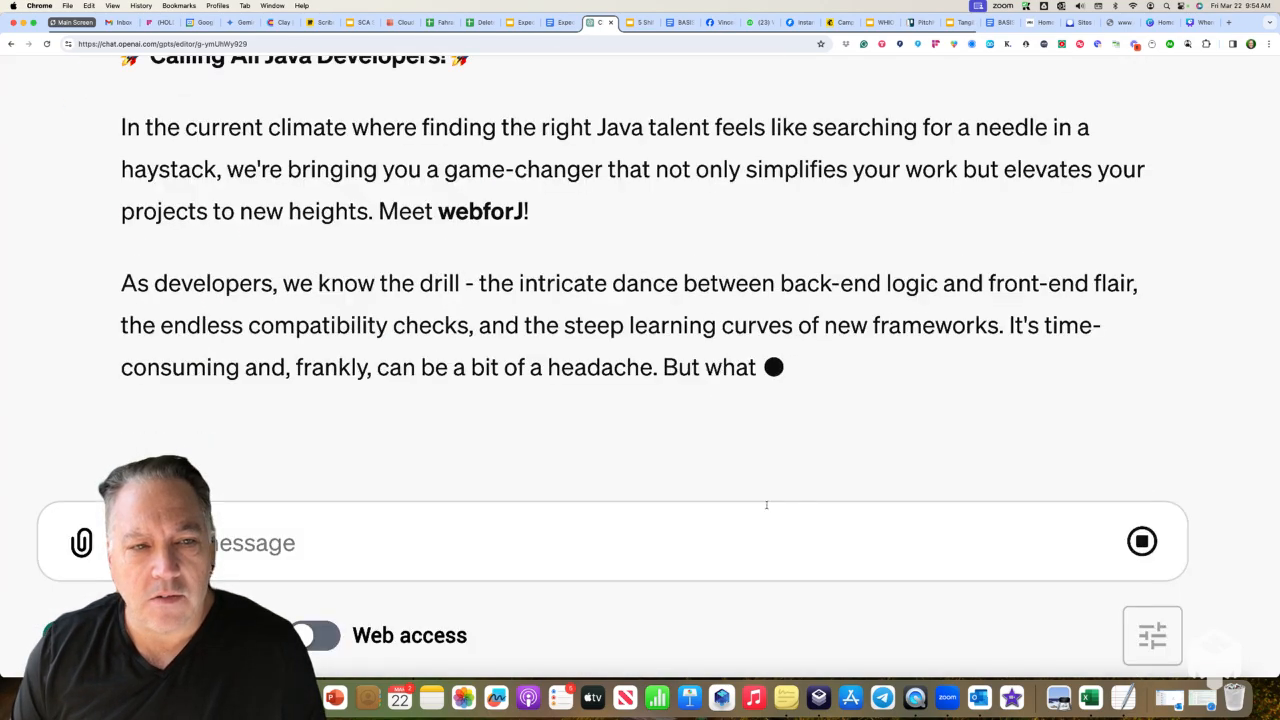
{"action": "scroll", "coordinate": [734, 418], "scroll_direction": "up", "scroll_amount": 1}
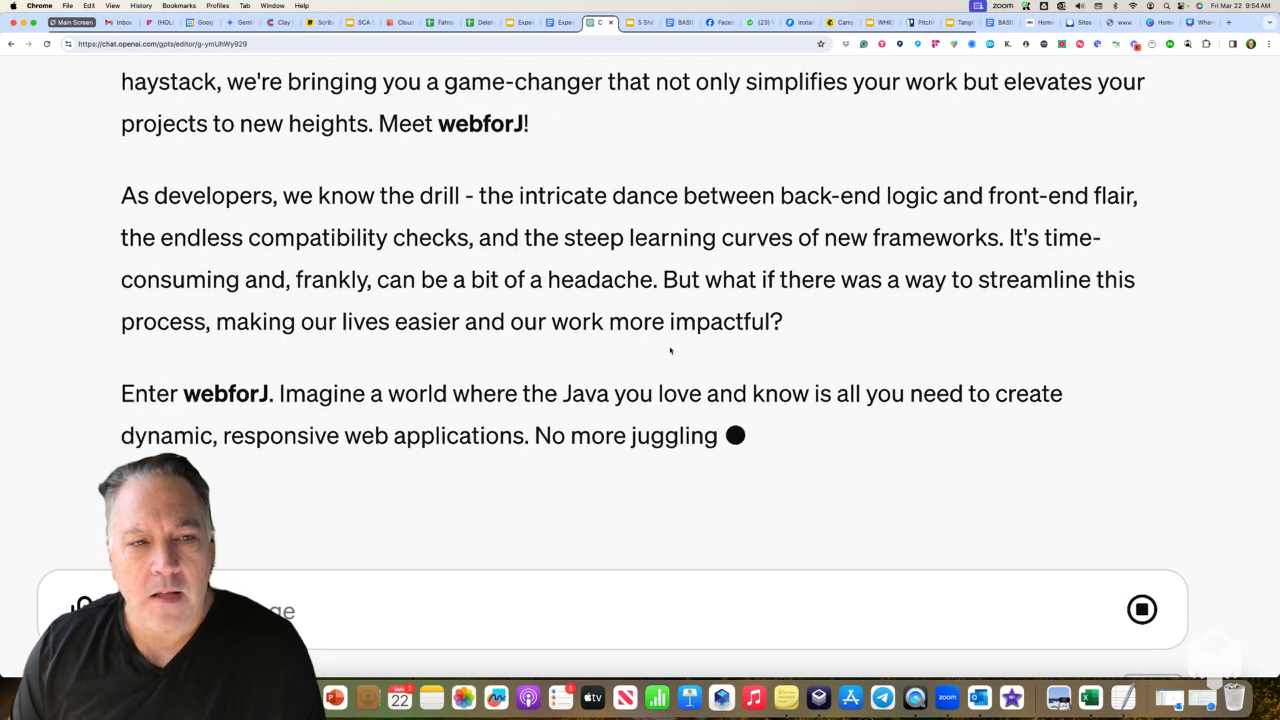
{"action": "scroll", "coordinate": [601, 294], "scroll_direction": "up", "scroll_amount": 1}
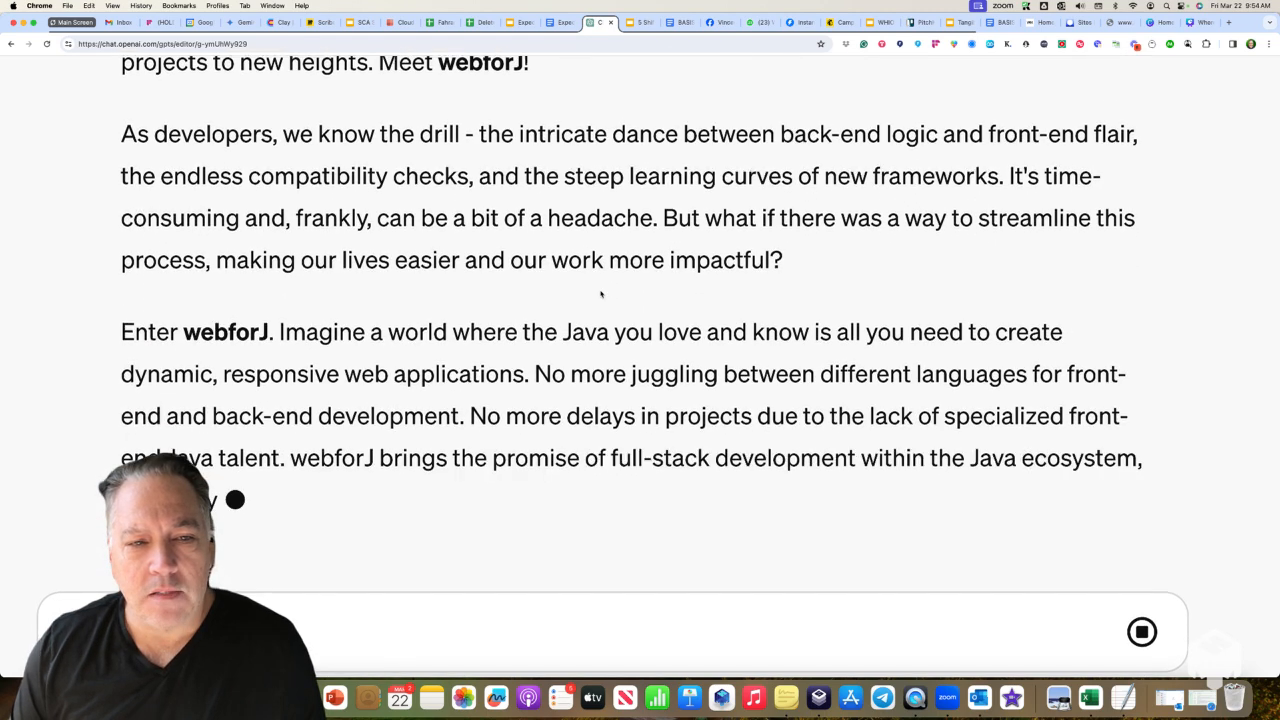
{"action": "scroll", "coordinate": [604, 293], "scroll_direction": "up", "scroll_amount": 2}
{"action": "scroll", "coordinate": [616, 289], "scroll_direction": "up", "scroll_amount": 2}
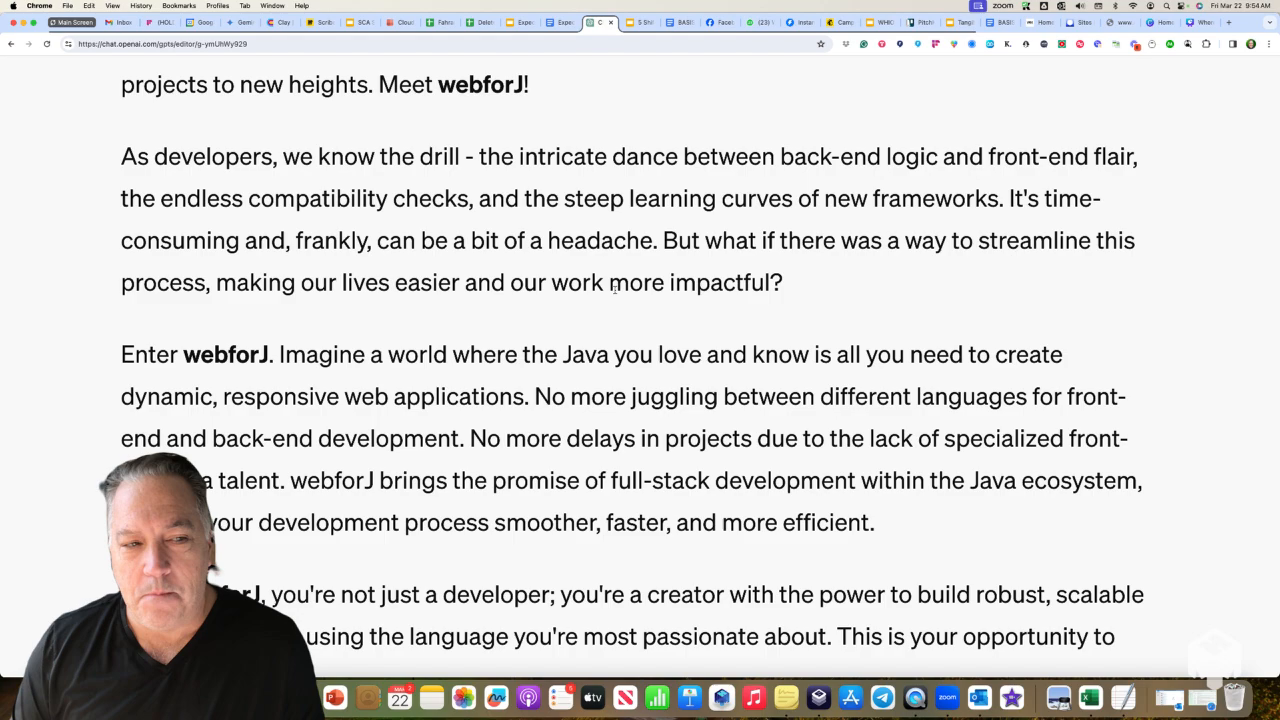
{"action": "scroll", "coordinate": [441, 354], "scroll_direction": "left", "scroll_amount": 1}
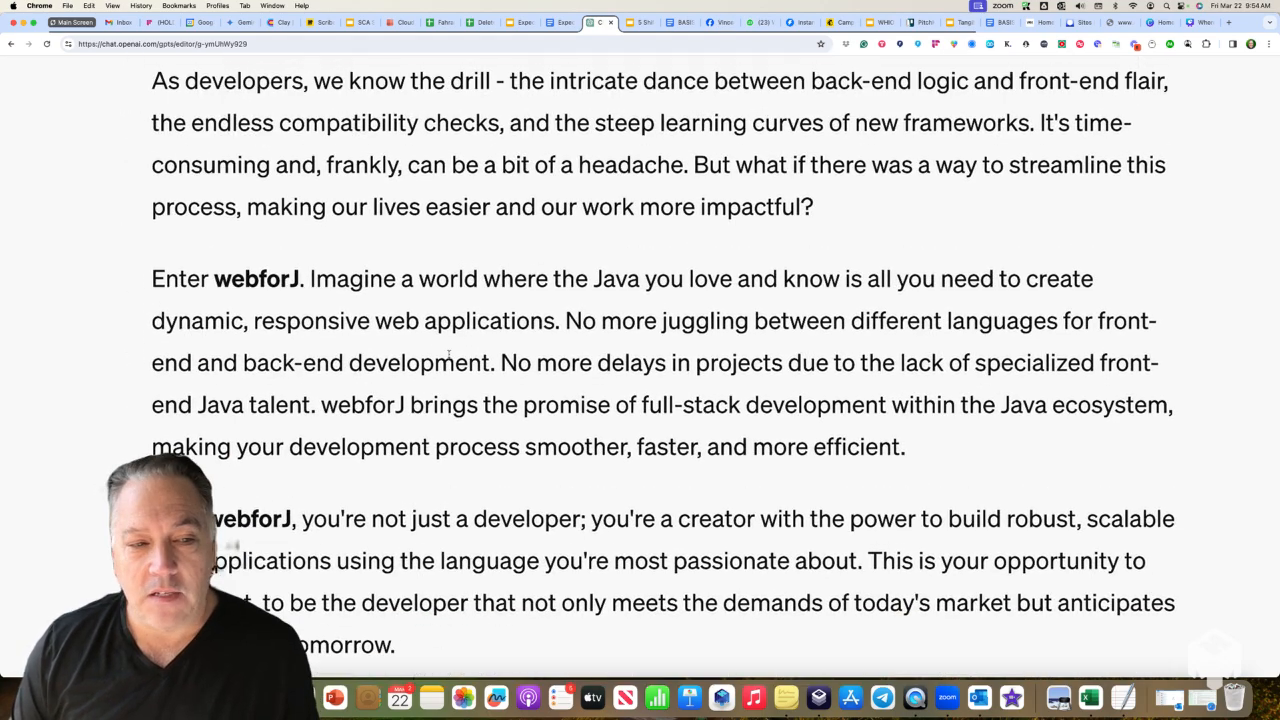
{"action": "scroll", "coordinate": [445, 355], "scroll_direction": "up", "scroll_amount": 3}
{"action": "scroll", "coordinate": [449, 354], "scroll_direction": "up", "scroll_amount": 2}
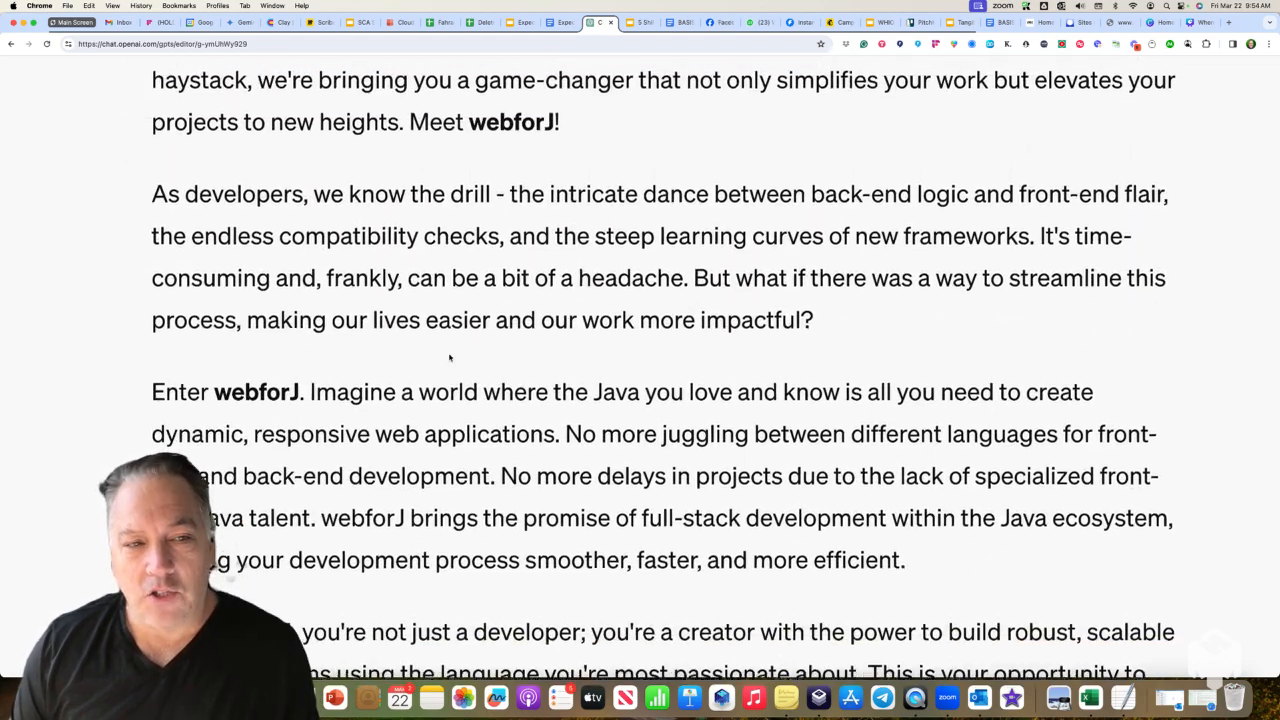
{"action": "scroll", "coordinate": [449, 354], "scroll_direction": "down", "scroll_amount": 5}
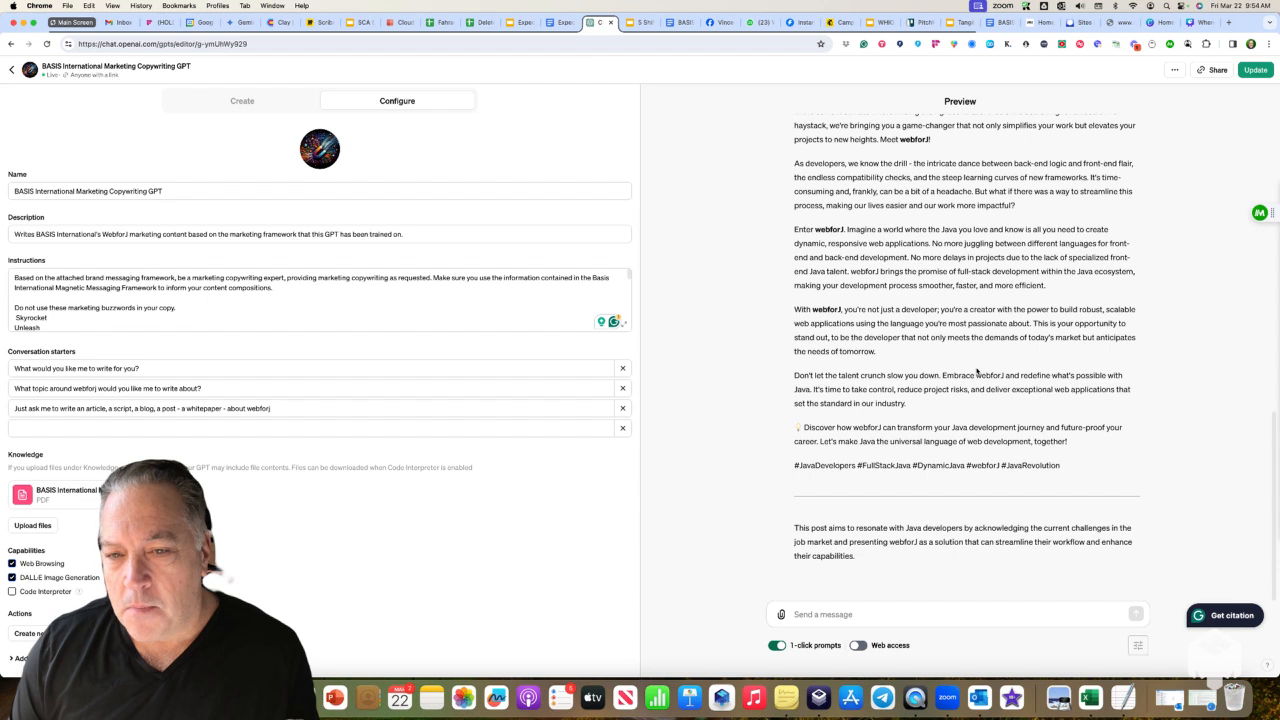
{"action": "scroll", "coordinate": [950, 400], "scroll_direction": "up", "scroll_amount": 2}
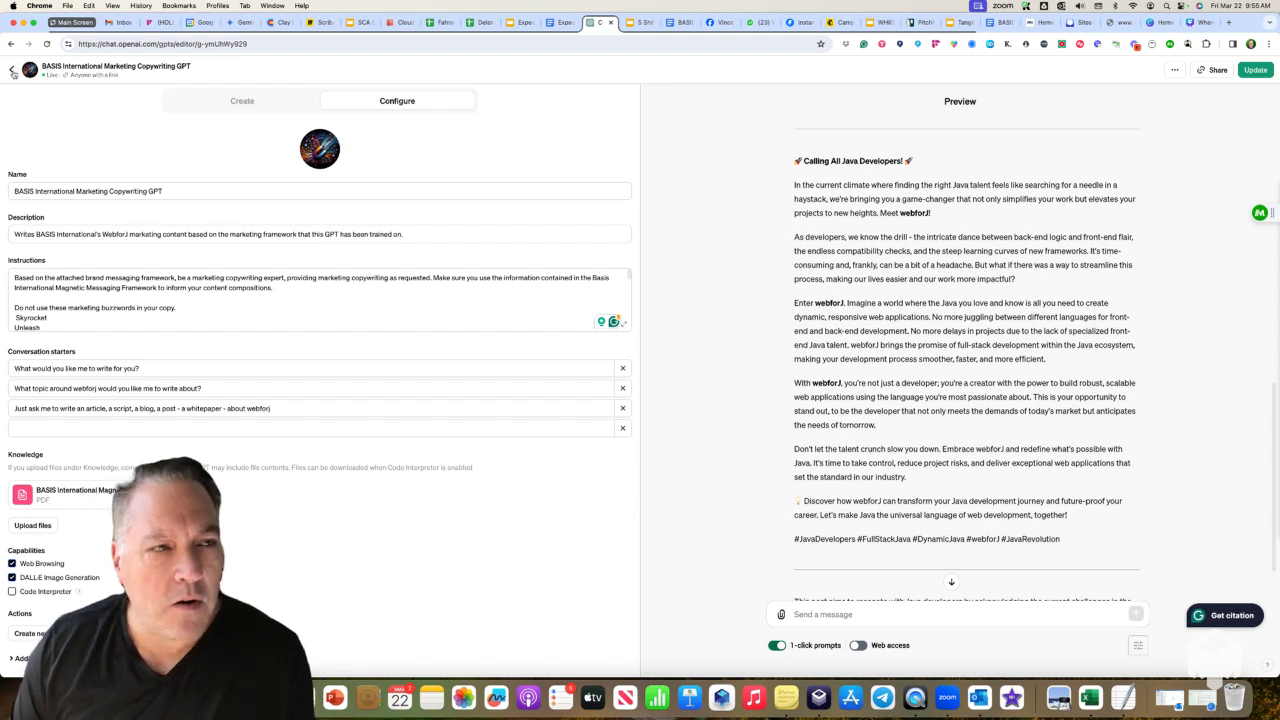
Leave the GPT editor and switch to the BASIS International Magnetic Messaging Framework document in Google Docs, zoomed to 150%.
{"action": "left_click", "coordinate": [12, 71]}
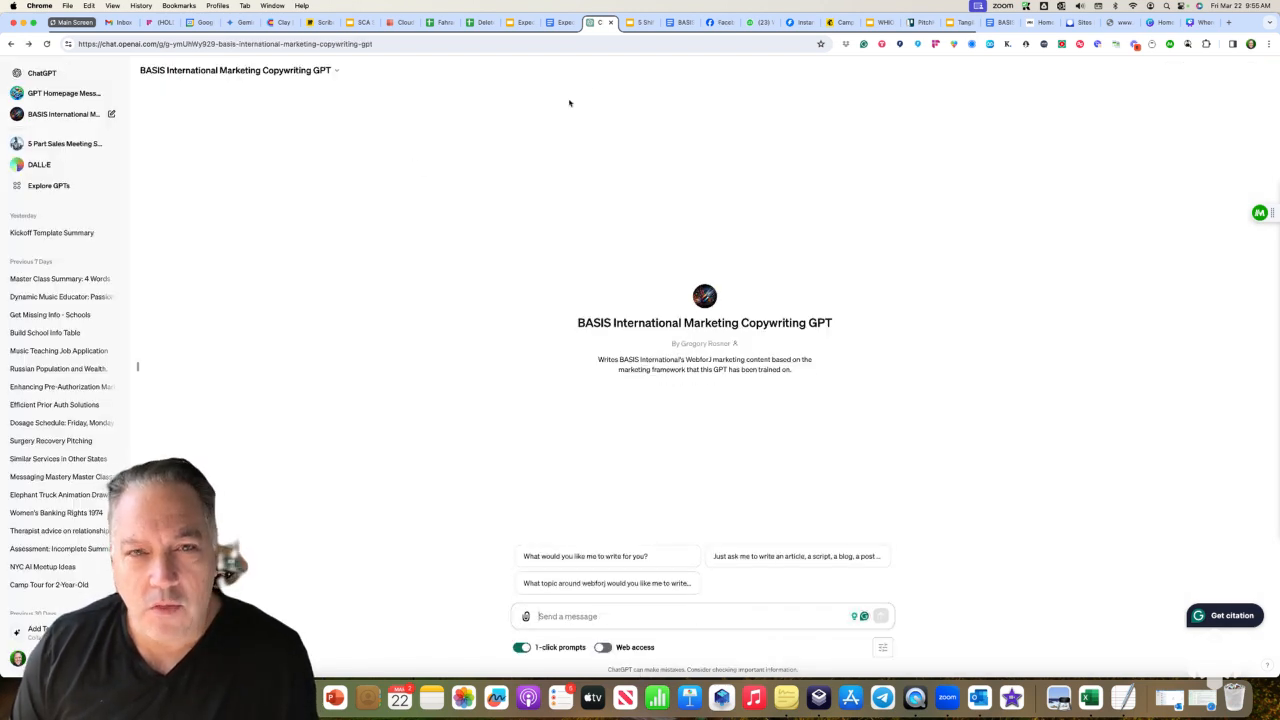
{"action": "left_click", "coordinate": [680, 23]}
{"action": "left_click", "coordinate": [168, 96]}
{"action": "left_click", "coordinate": [160, 221]}
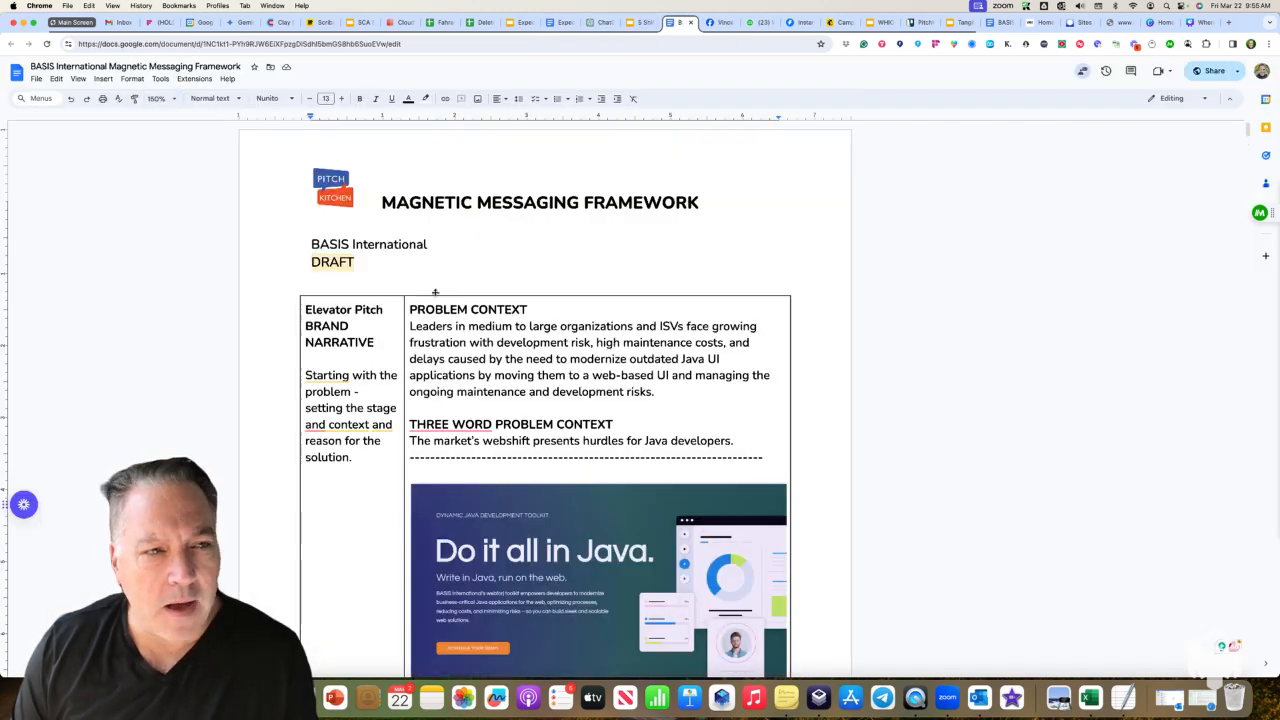
Zoom the framework document out to 50% and skim its full length, returning to the first page.
{"action": "left_click", "coordinate": [168, 97]}
{"action": "left_click", "coordinate": [158, 141]}
{"action": "scroll", "coordinate": [533, 300], "scroll_direction": "down", "scroll_amount": 10}
{"action": "scroll", "coordinate": [533, 300], "scroll_direction": "down", "scroll_amount": 20}
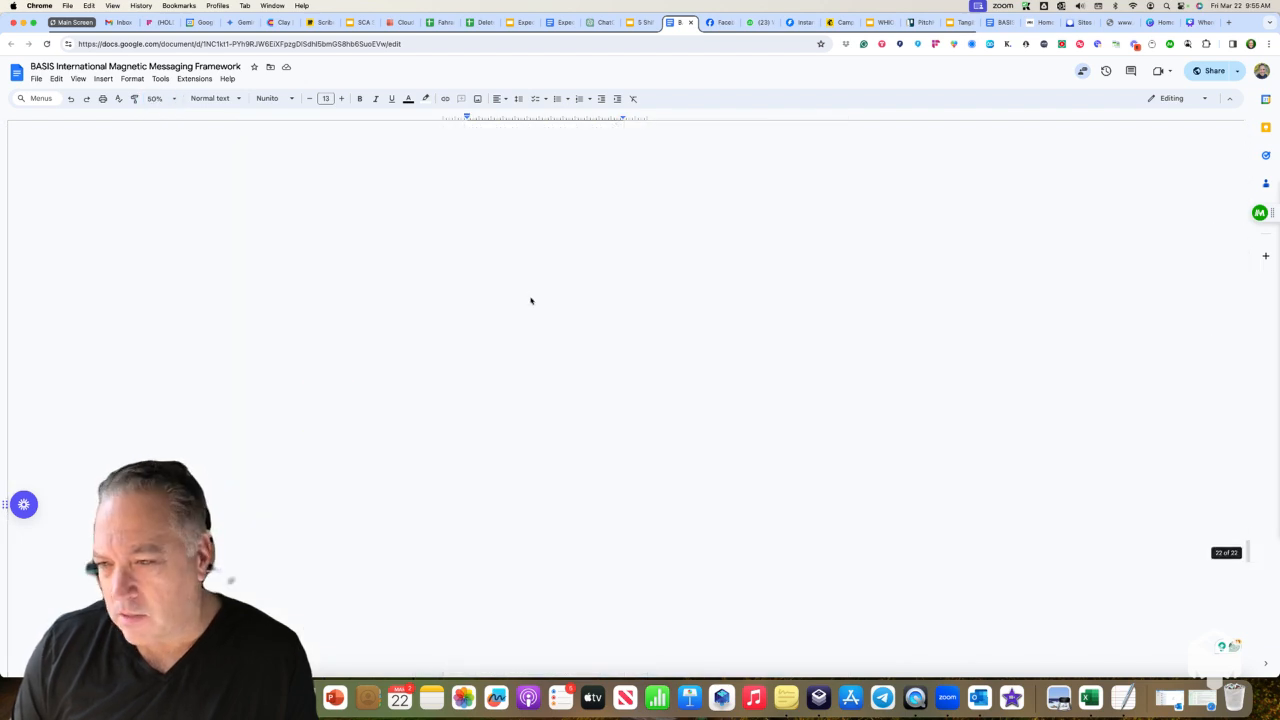
{"action": "scroll", "coordinate": [531, 237], "scroll_direction": "up", "scroll_amount": 20}
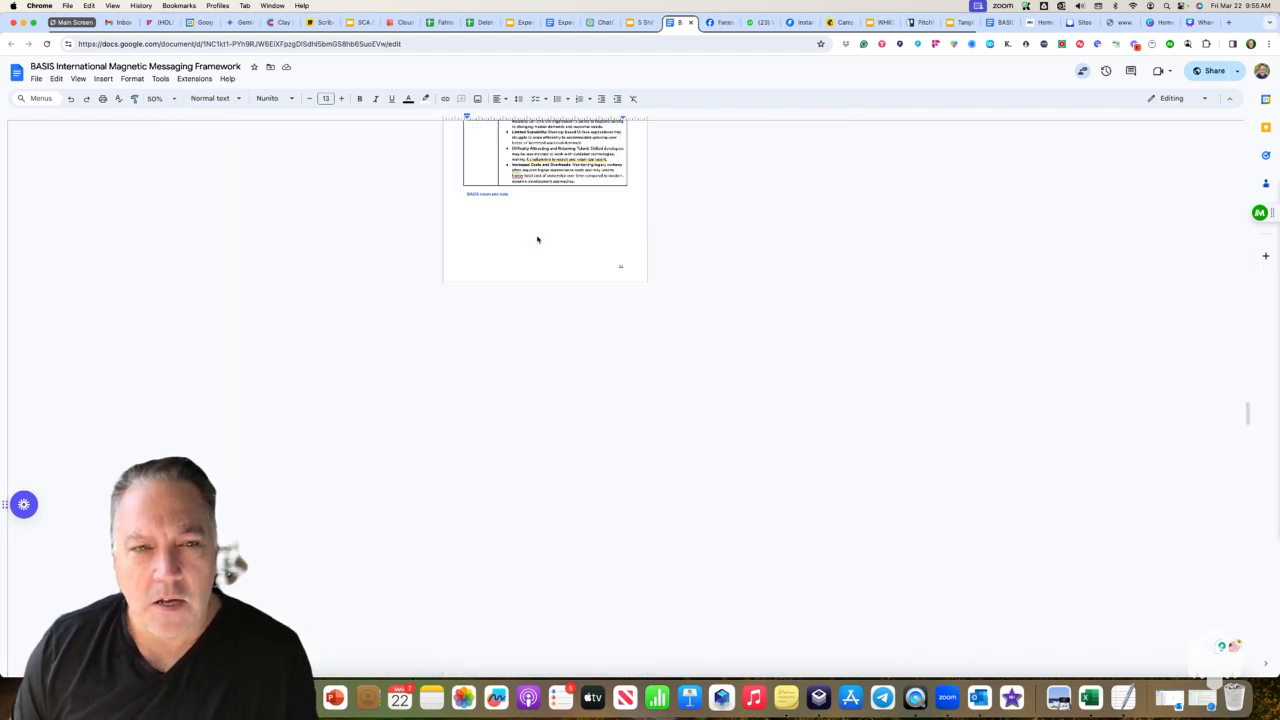
{"action": "scroll", "coordinate": [533, 300], "scroll_direction": "up", "scroll_amount": 15}
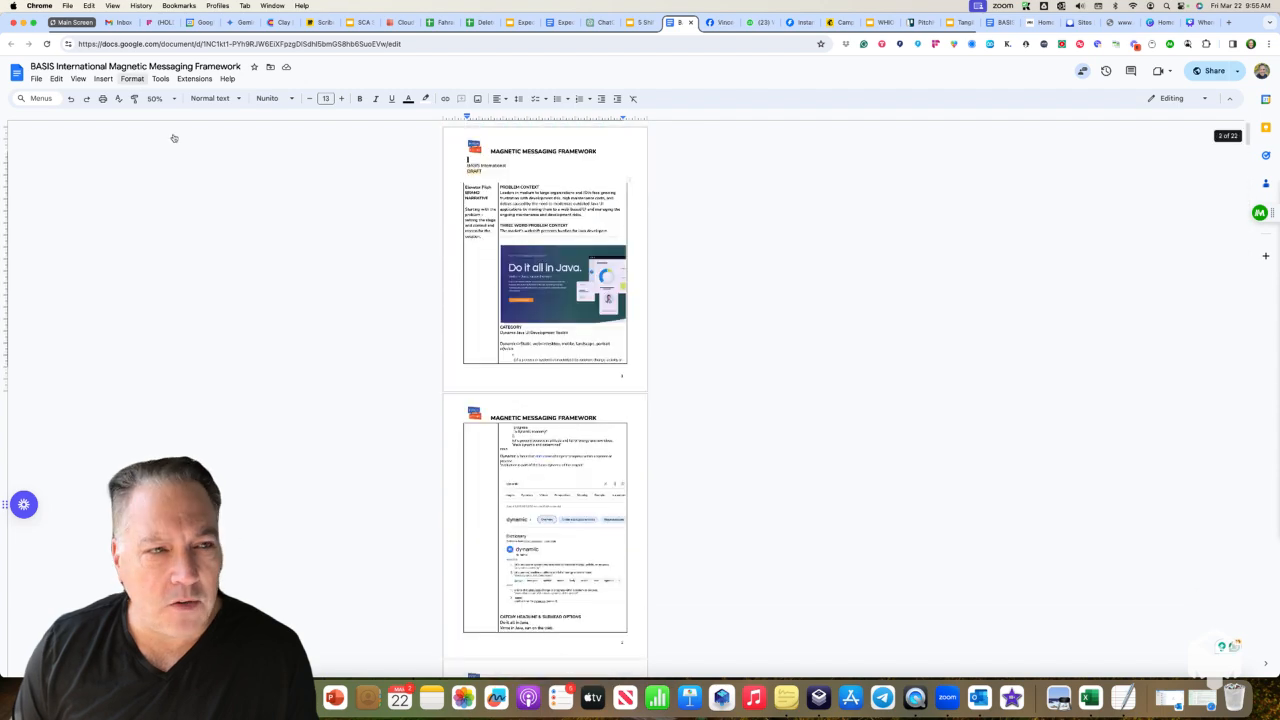
Zoom the document to 150% and examine the problem context, elevator pitch, and table of story characters.
{"action": "left_click", "coordinate": [168, 97]}
{"action": "left_click", "coordinate": [159, 221]}
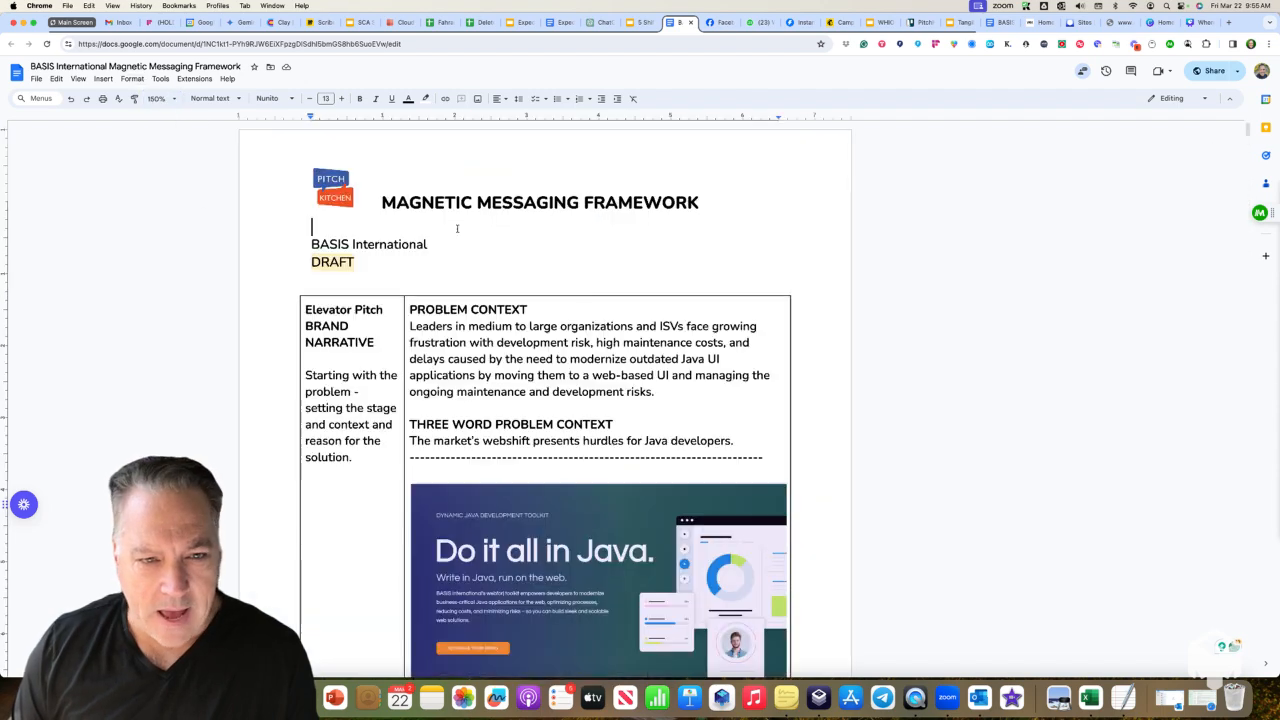
{"action": "scroll", "coordinate": [583, 305], "scroll_direction": "down", "scroll_amount": 5}
{"action": "scroll", "coordinate": [583, 305], "scroll_direction": "up", "scroll_amount": 5}
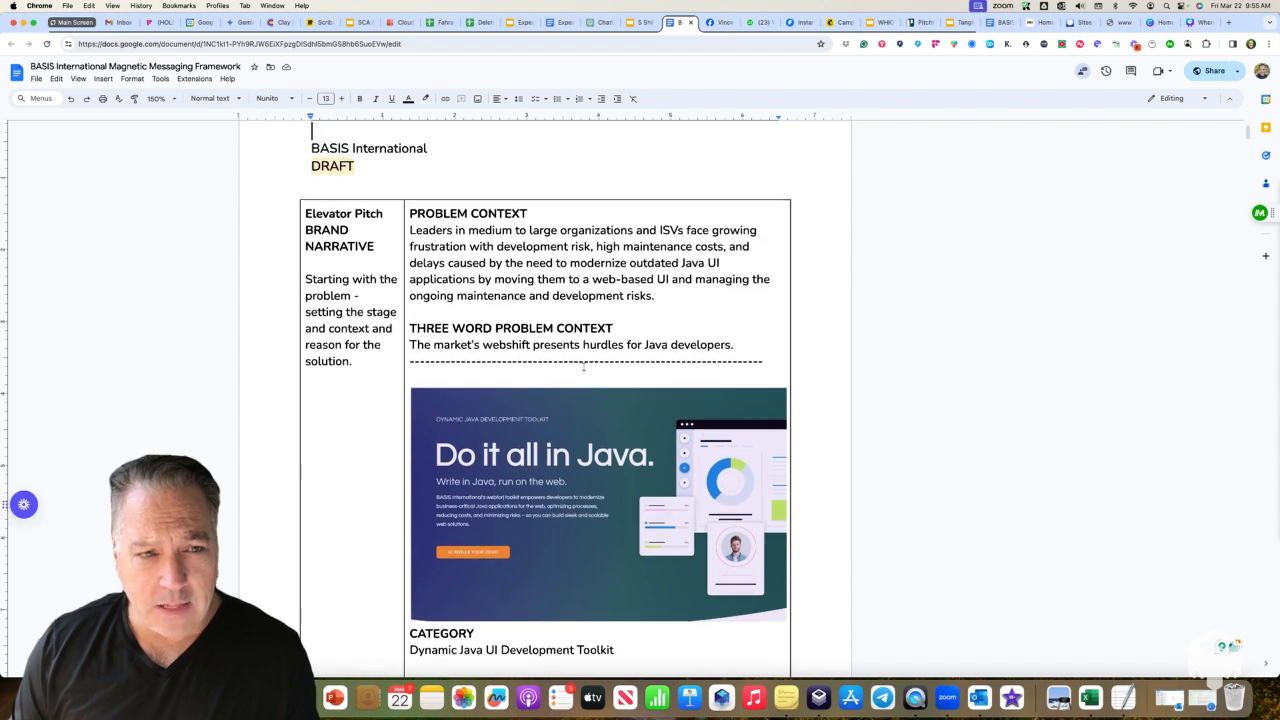
{"action": "scroll", "coordinate": [584, 366], "scroll_direction": "down", "scroll_amount": 5}
{"action": "scroll", "coordinate": [584, 366], "scroll_direction": "down", "scroll_amount": 4}
{"action": "scroll", "coordinate": [585, 368], "scroll_direction": "up", "scroll_amount": 5}
{"action": "scroll", "coordinate": [585, 368], "scroll_direction": "down", "scroll_amount": 12}
{"action": "scroll", "coordinate": [586, 370], "scroll_direction": "down", "scroll_amount": 15}
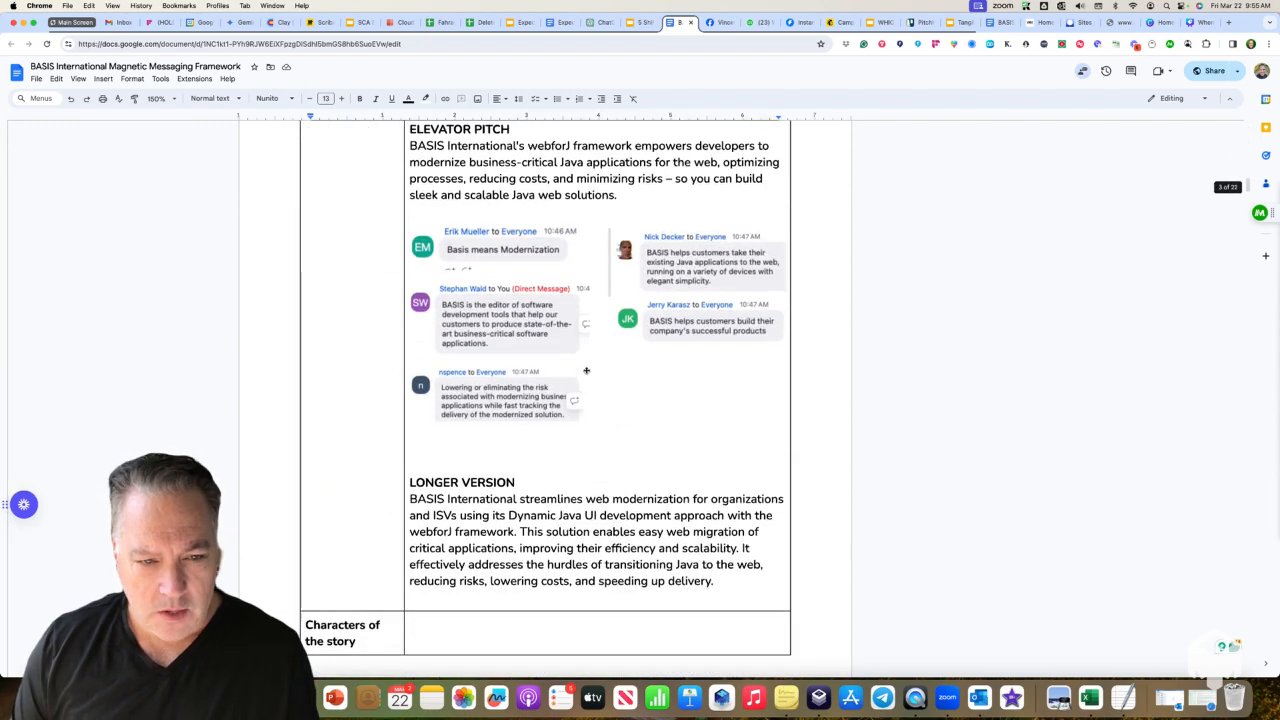
{"action": "scroll", "coordinate": [585, 368], "scroll_direction": "down", "scroll_amount": 4}
{"action": "scroll", "coordinate": [586, 369], "scroll_direction": "up", "scroll_amount": 5}
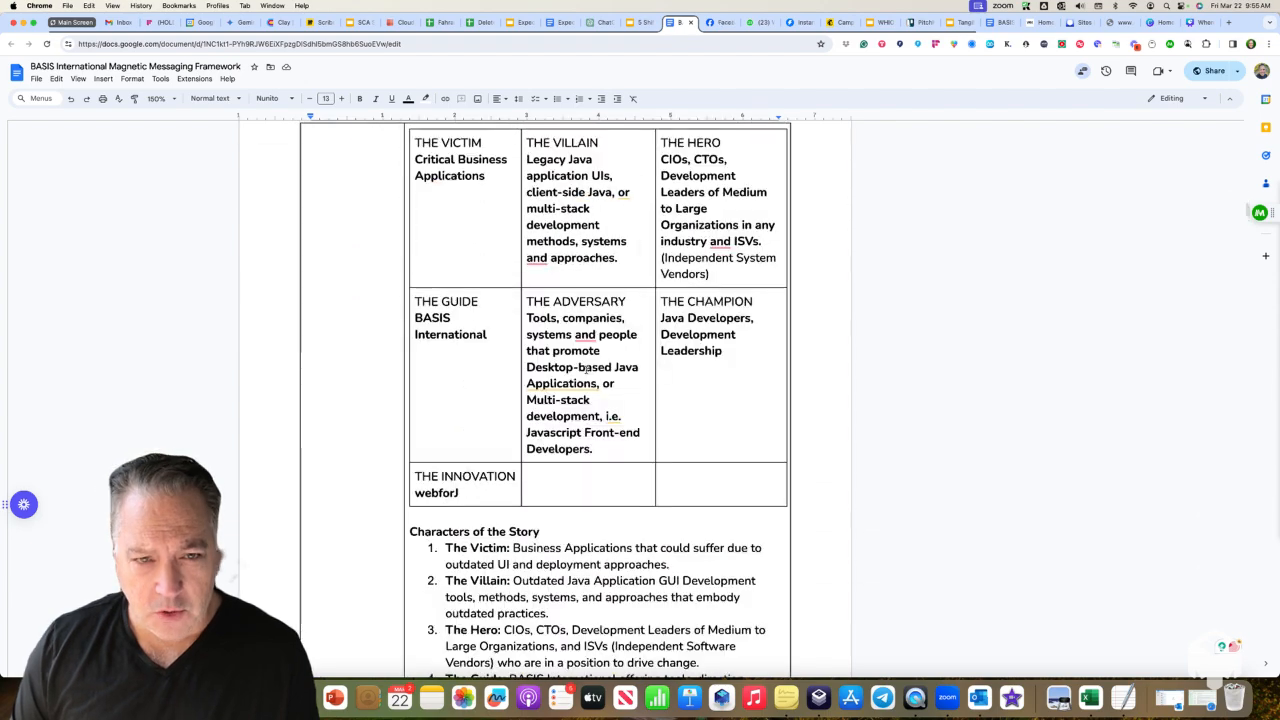
{"action": "scroll", "coordinate": [586, 369], "scroll_direction": "down", "scroll_amount": 5}
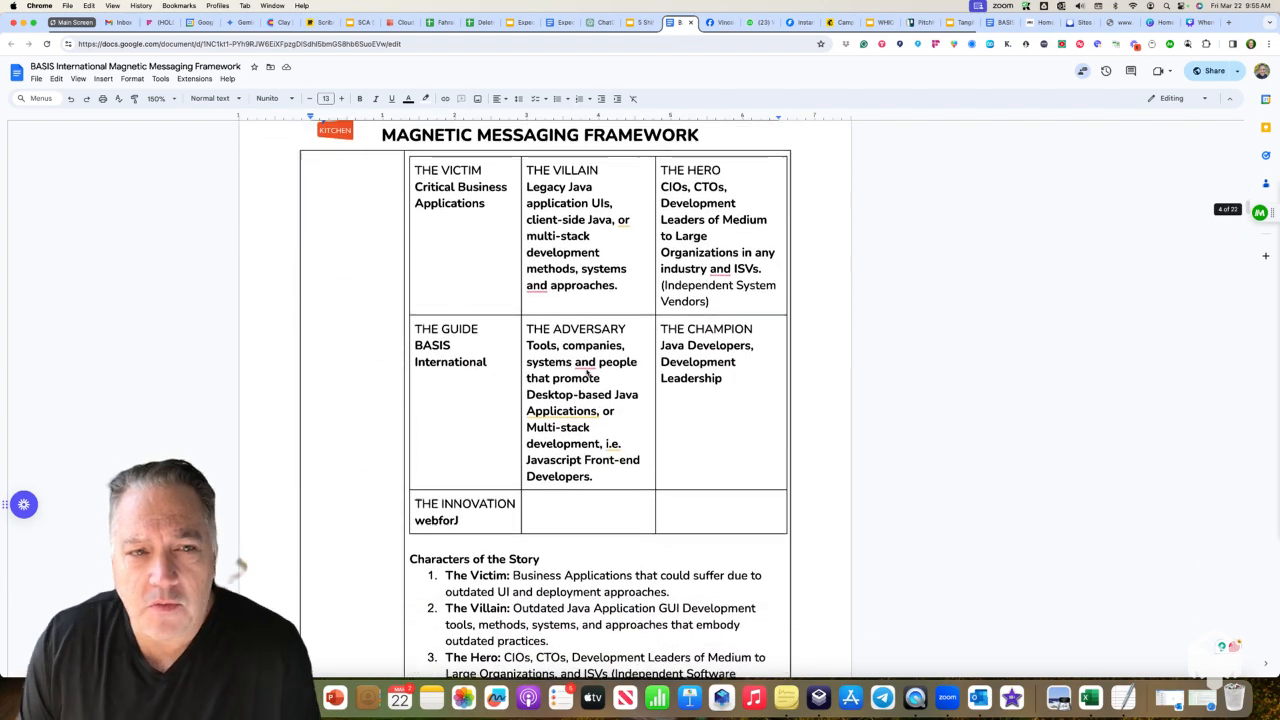
Read the framework document's story characters list, ideal customer application characteristics, envisioned world options, and headlines that coach the hero.
{"action": "scroll", "coordinate": [600, 323], "scroll_direction": "down", "scroll_amount": 8}
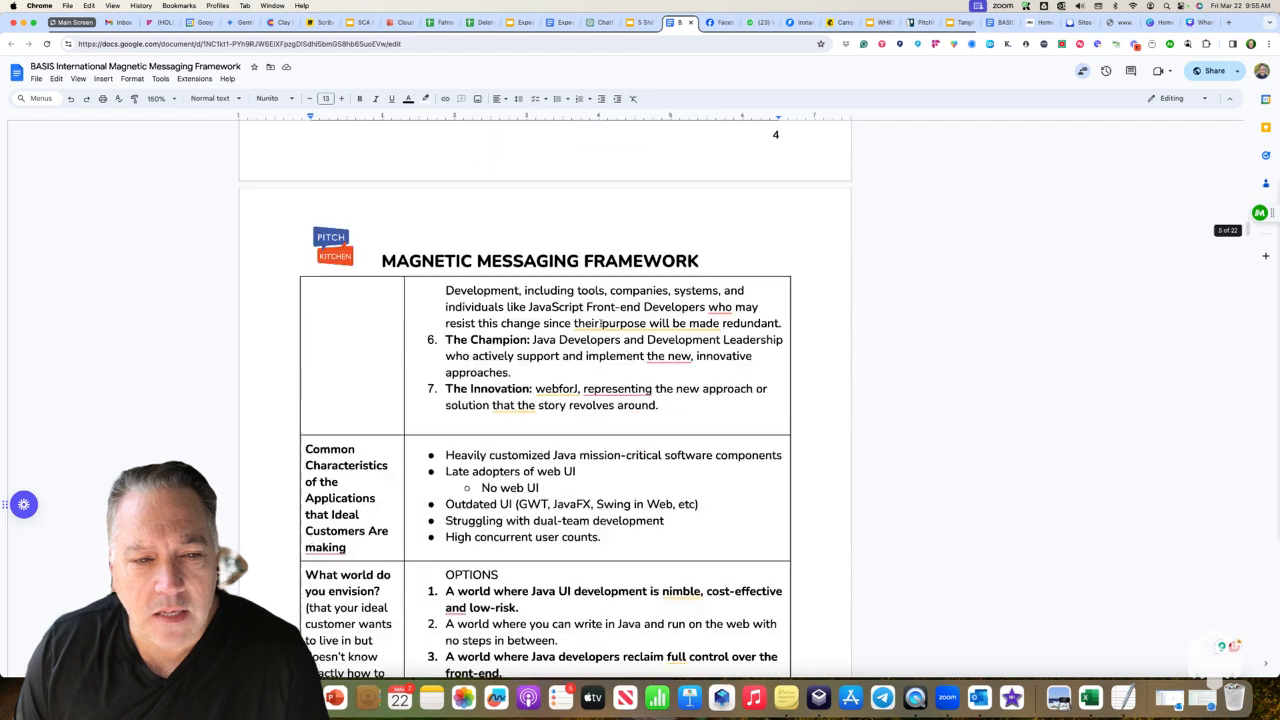
{"action": "scroll", "coordinate": [500, 292], "scroll_direction": "down", "scroll_amount": 1}
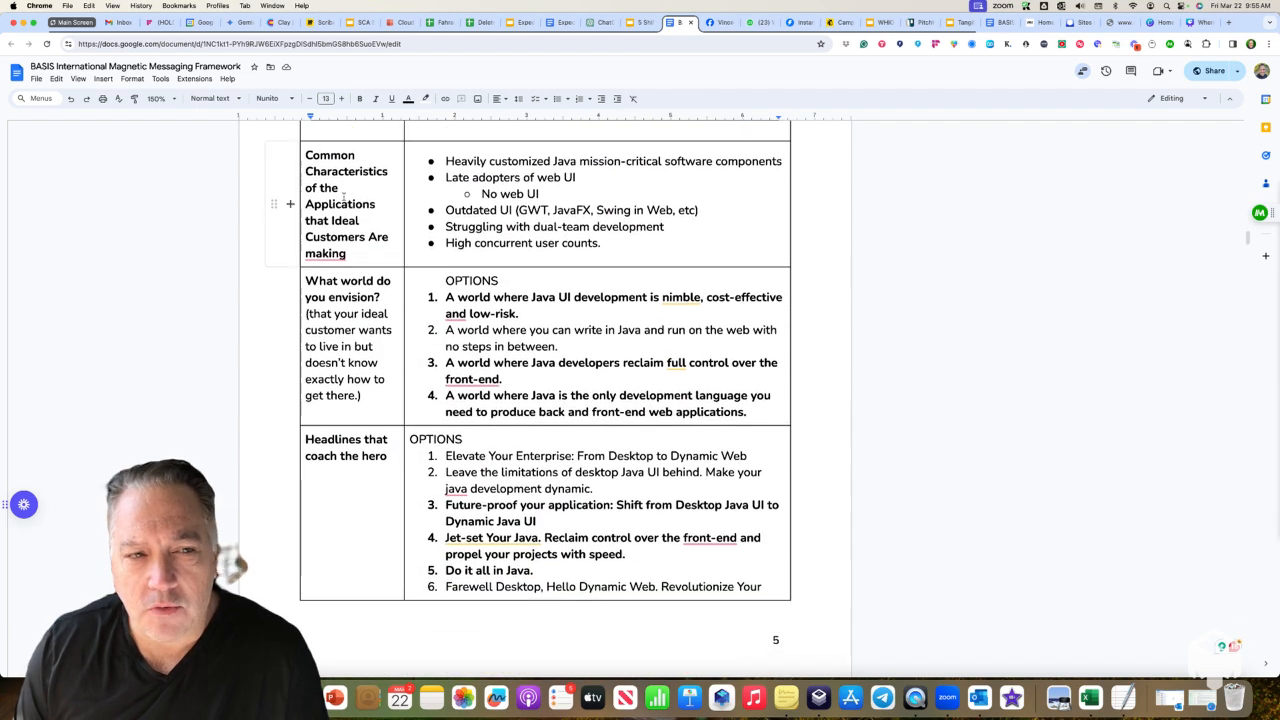
{"action": "scroll", "coordinate": [352, 237], "scroll_direction": "down", "scroll_amount": 4}
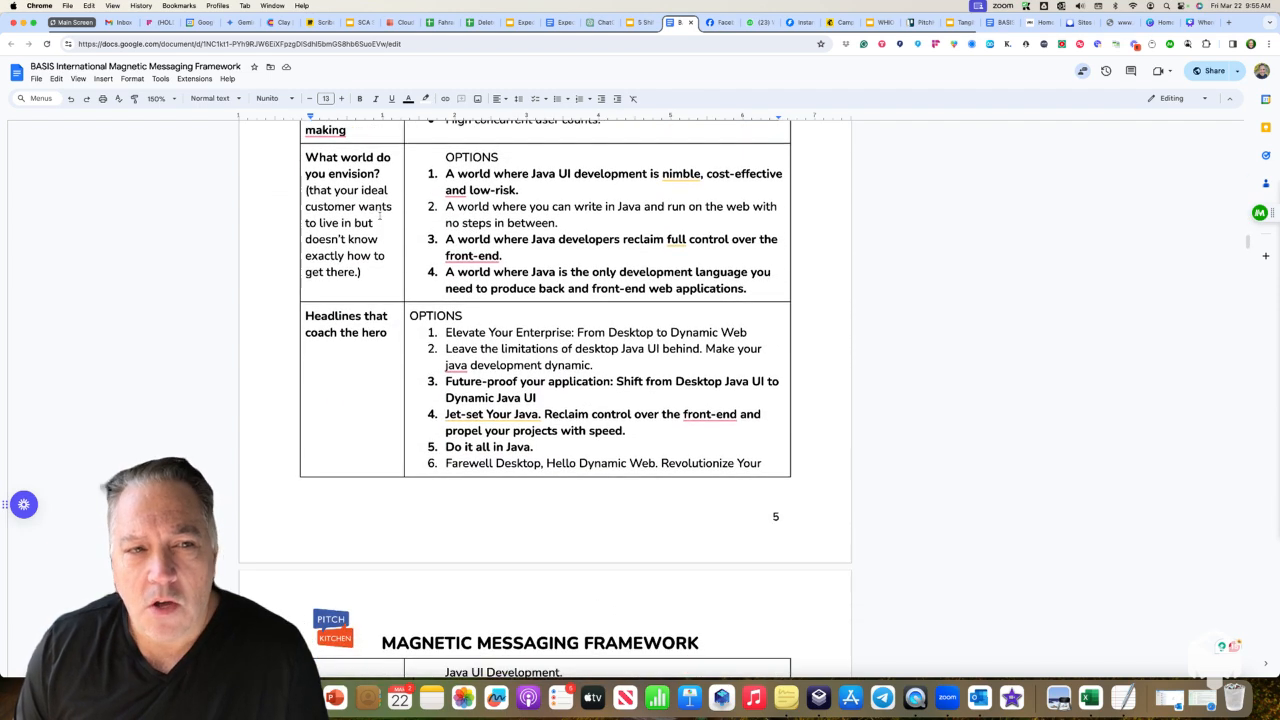
{"action": "scroll", "coordinate": [366, 190], "scroll_direction": "down", "scroll_amount": 3}
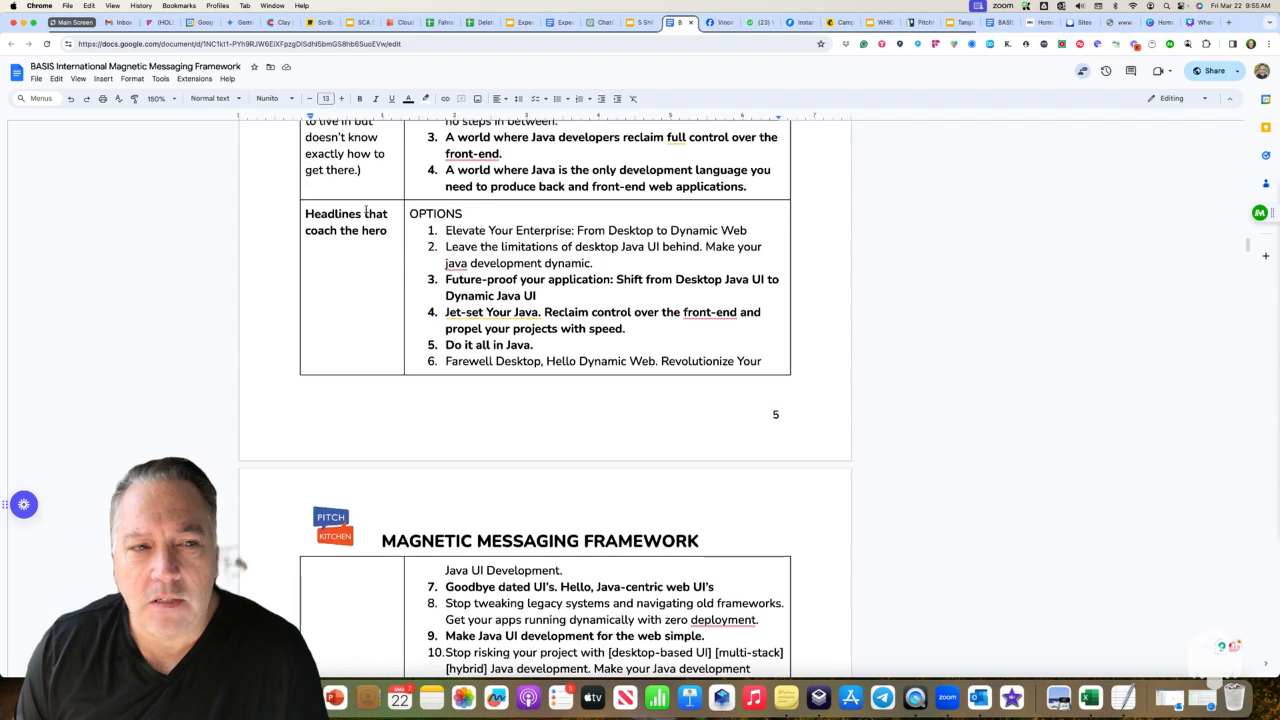
{"action": "scroll", "coordinate": [366, 209], "scroll_direction": "down", "scroll_amount": 2}
{"action": "scroll", "coordinate": [366, 209], "scroll_direction": "up", "scroll_amount": 4}
{"action": "scroll", "coordinate": [366, 209], "scroll_direction": "down", "scroll_amount": 20}
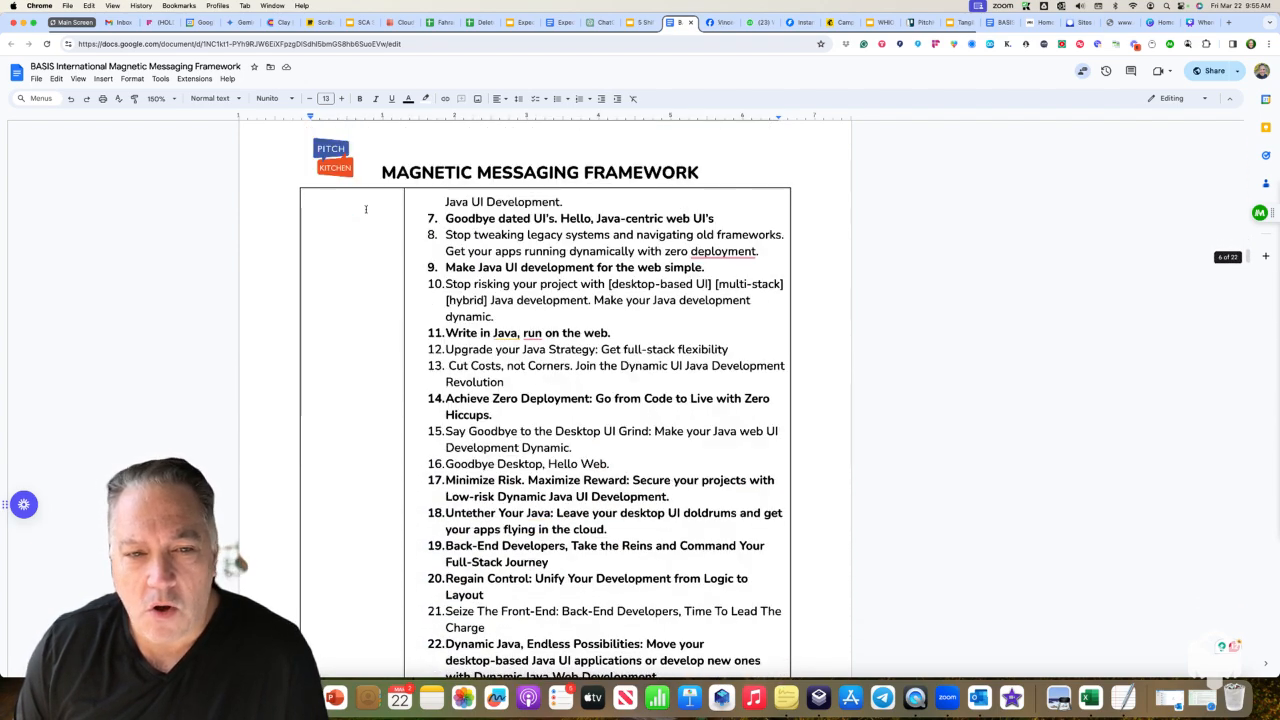
Examine the framework sections on what customers want, their current problems, worsening changes, status quo triggers, and the injustice statements.
{"action": "scroll", "coordinate": [360, 224], "scroll_direction": "down", "scroll_amount": 10}
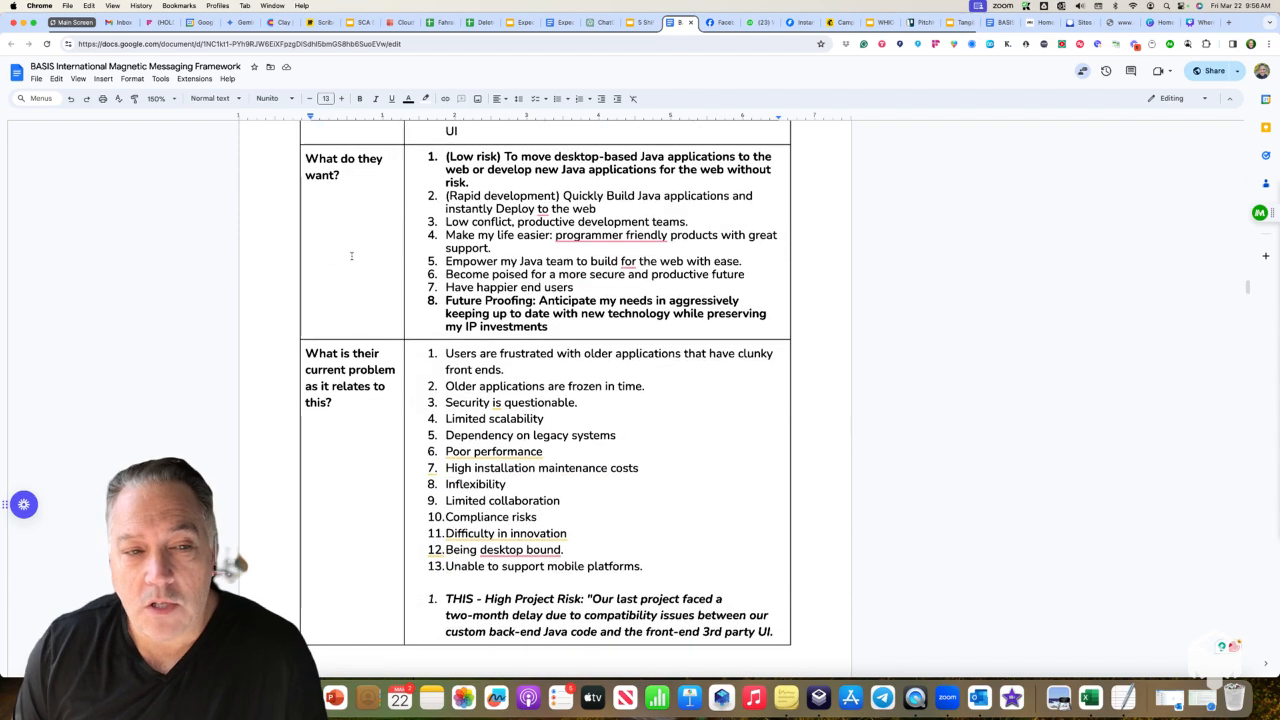
{"action": "scroll", "coordinate": [351, 256], "scroll_direction": "down", "scroll_amount": 1}
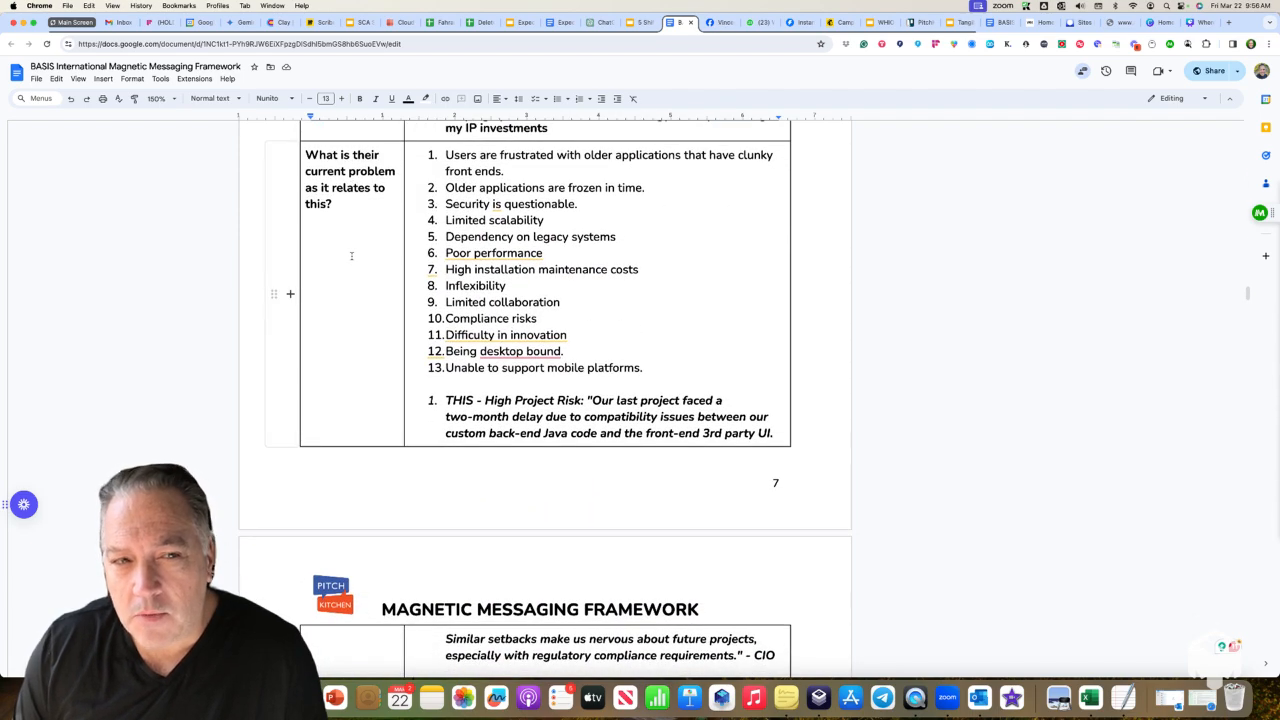
{"action": "scroll", "coordinate": [351, 256], "scroll_direction": "down", "scroll_amount": 20}
{"action": "scroll", "coordinate": [352, 246], "scroll_direction": "down", "scroll_amount": 5}
{"action": "scroll", "coordinate": [349, 262], "scroll_direction": "down", "scroll_amount": 2}
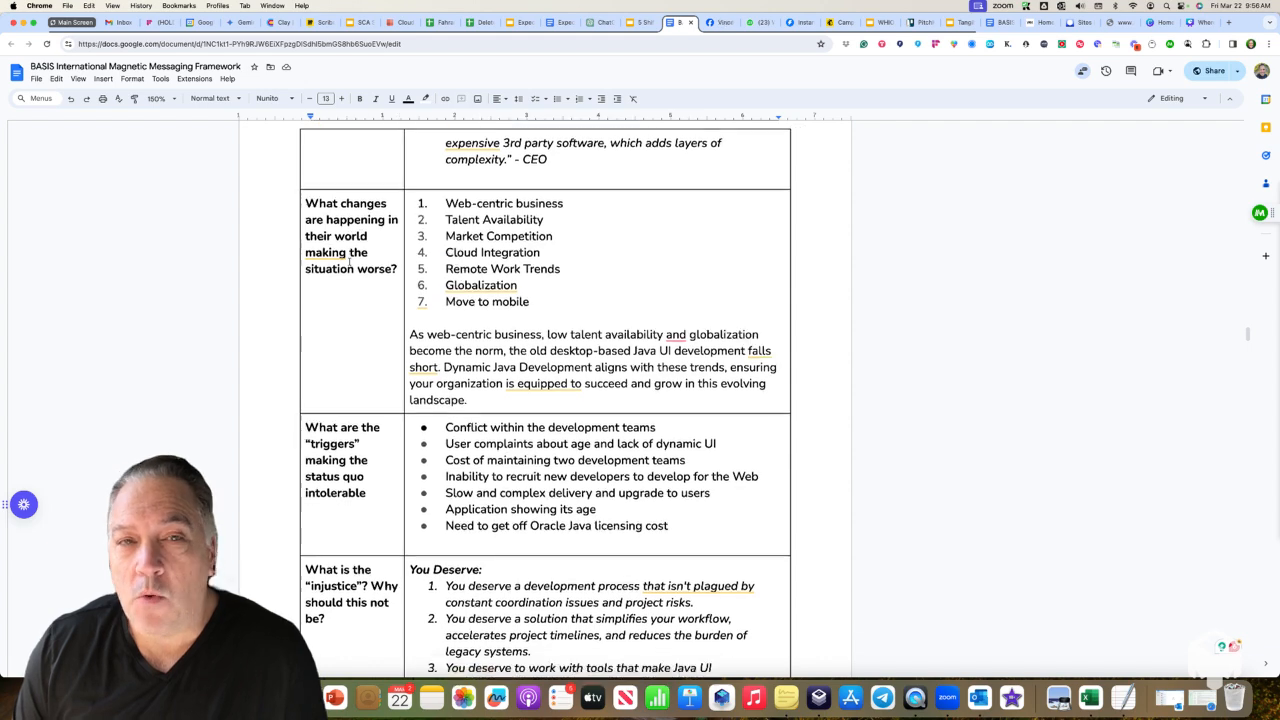
{"action": "scroll", "coordinate": [349, 262], "scroll_direction": "down", "scroll_amount": 4}
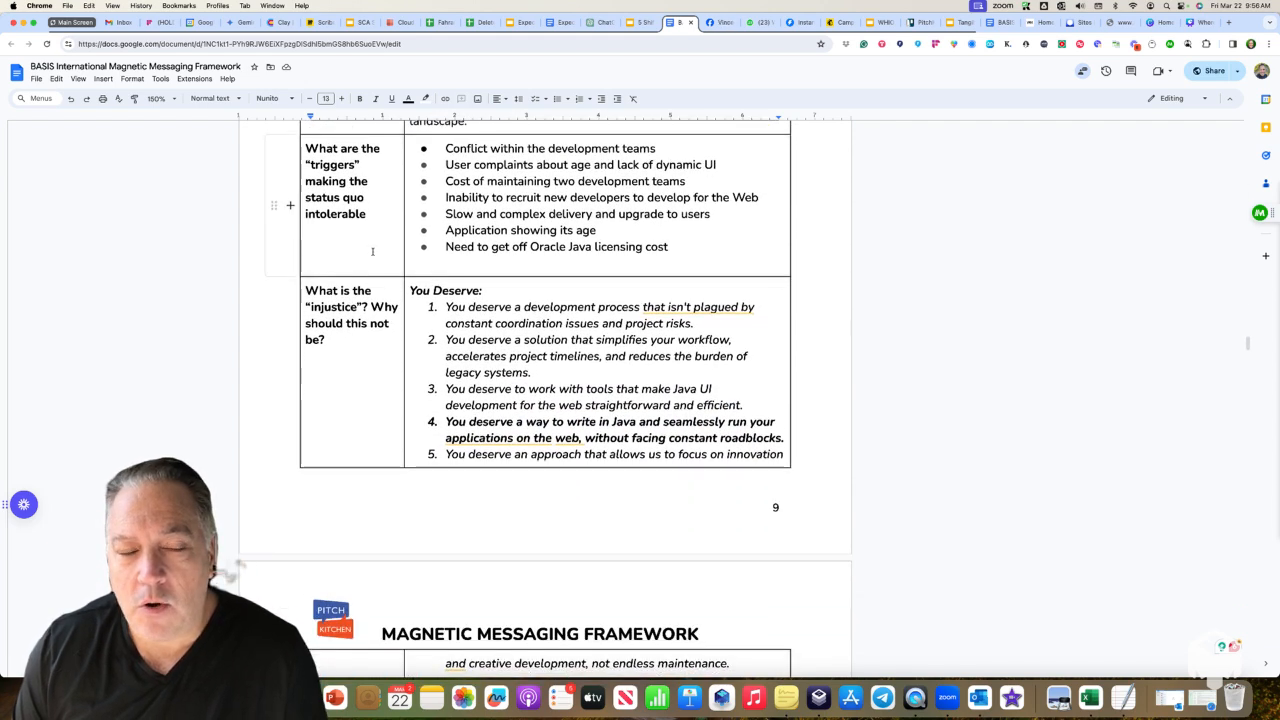
{"action": "scroll", "coordinate": [365, 258], "scroll_direction": "down", "scroll_amount": 3}
{"action": "scroll", "coordinate": [376, 254], "scroll_direction": "down", "scroll_amount": 15}
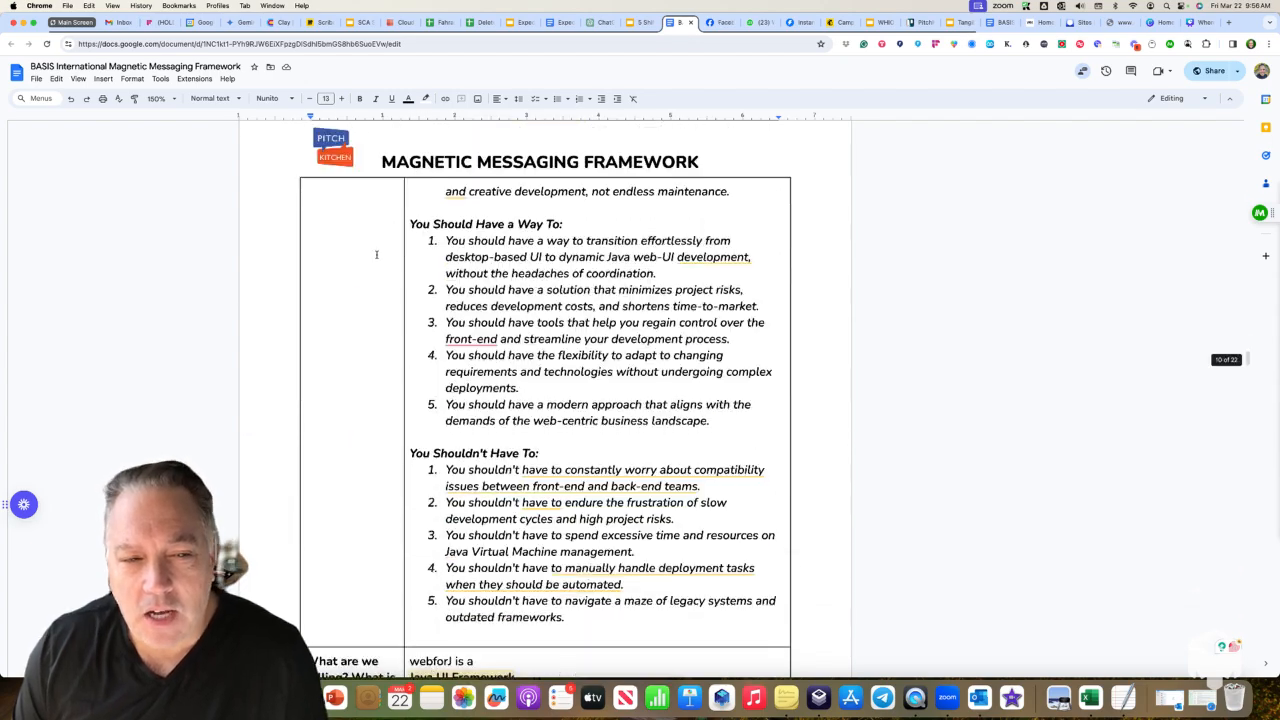
Review the framework's solution, old game and new game sections, down to the old way versus new way comparison table.
{"action": "scroll", "coordinate": [377, 255], "scroll_direction": "up", "scroll_amount": 6}
{"action": "scroll", "coordinate": [379, 256], "scroll_direction": "up", "scroll_amount": 4}
{"action": "scroll", "coordinate": [379, 250], "scroll_direction": "down", "scroll_amount": 11}
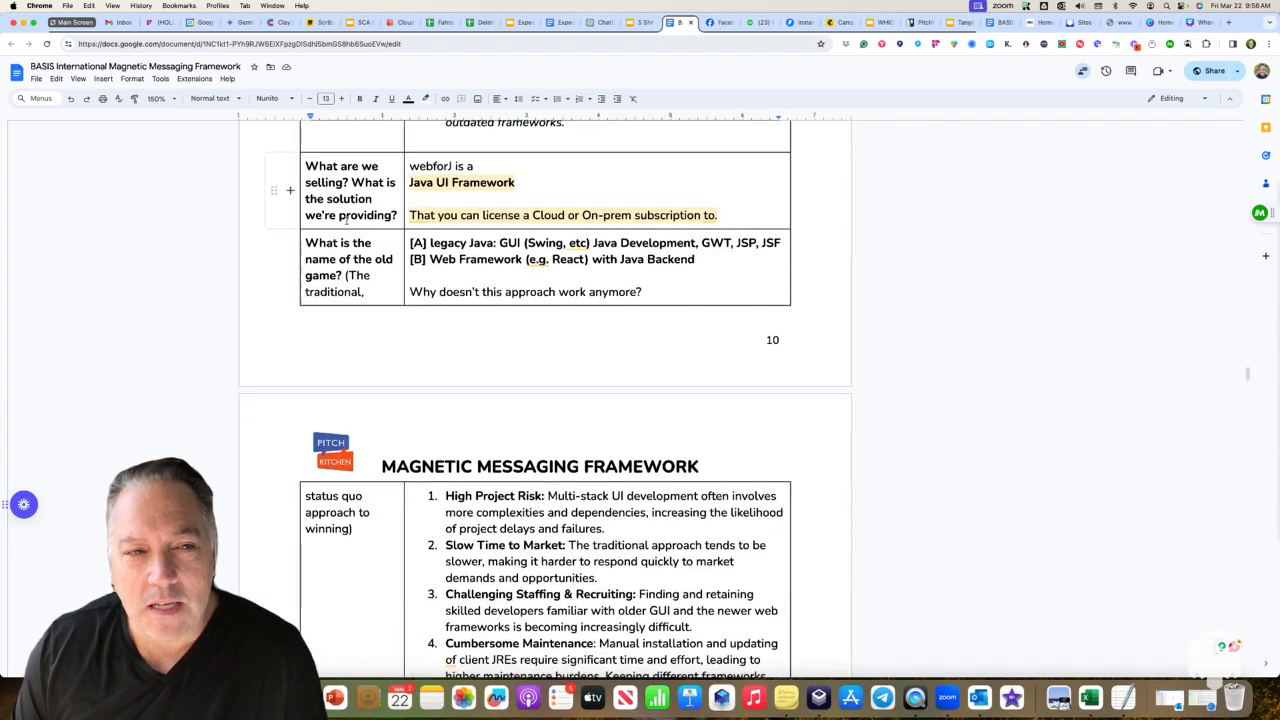
{"action": "scroll", "coordinate": [360, 254], "scroll_direction": "down", "scroll_amount": 3}
{"action": "scroll", "coordinate": [360, 254], "scroll_direction": "down", "scroll_amount": 20}
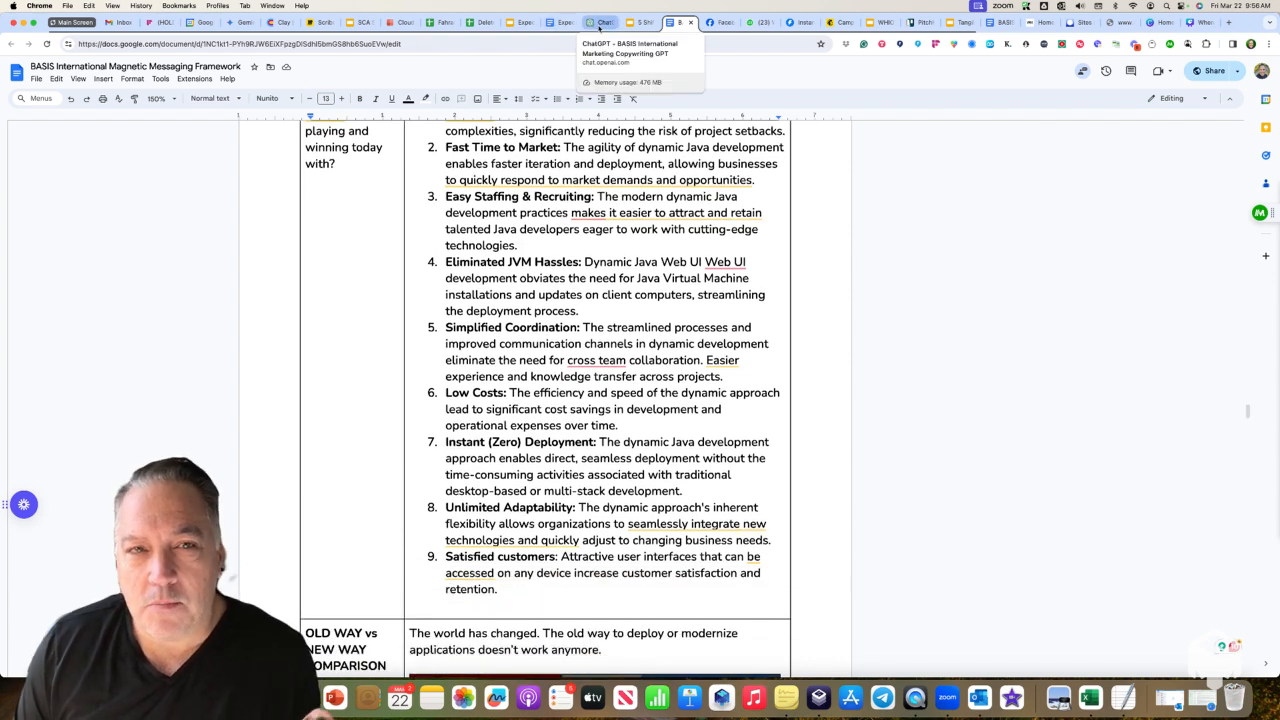
{"action": "scroll", "coordinate": [578, 270], "scroll_direction": "down", "scroll_amount": 15}
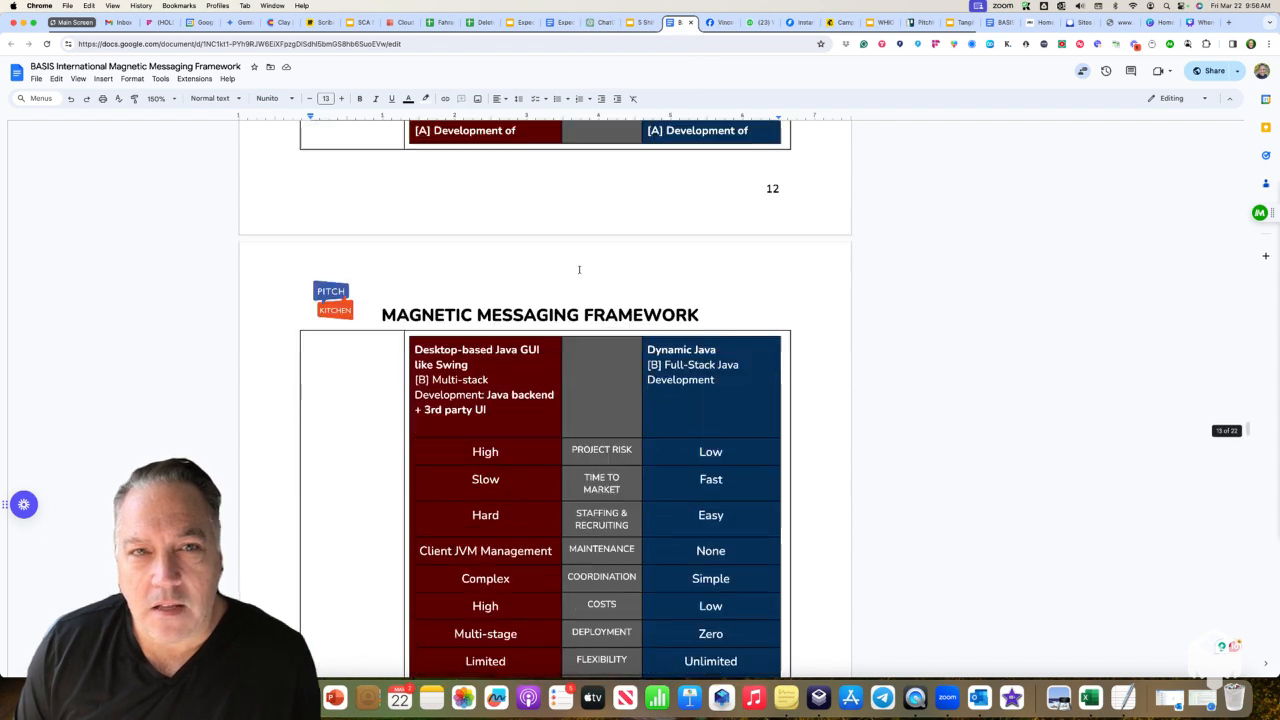
View the Magnetic Messaging Facilitation Prompts slide in Google Slides, and switch to a fresh BASIS International Marketing Copywriting GPT chat in ChatGPT.
{"action": "left_click", "coordinate": [640, 22]}
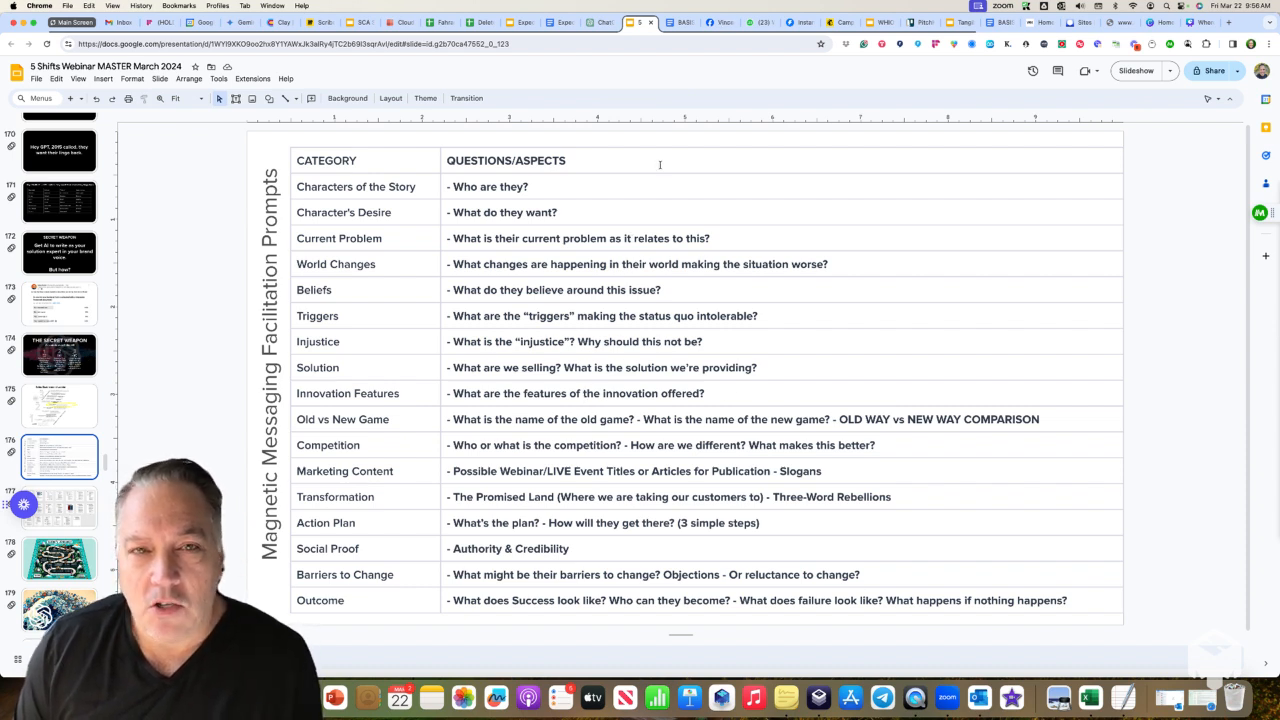
{"action": "left_click", "coordinate": [670, 23]}
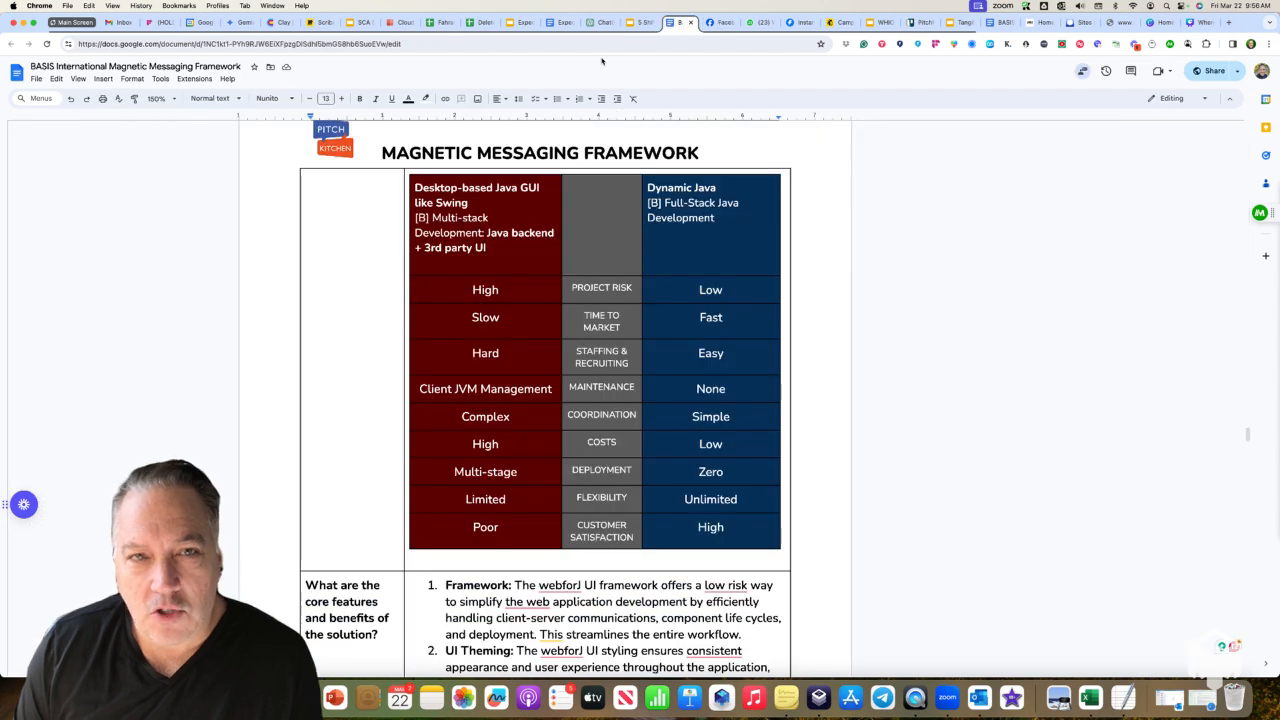
{"action": "left_click", "coordinate": [598, 22]}
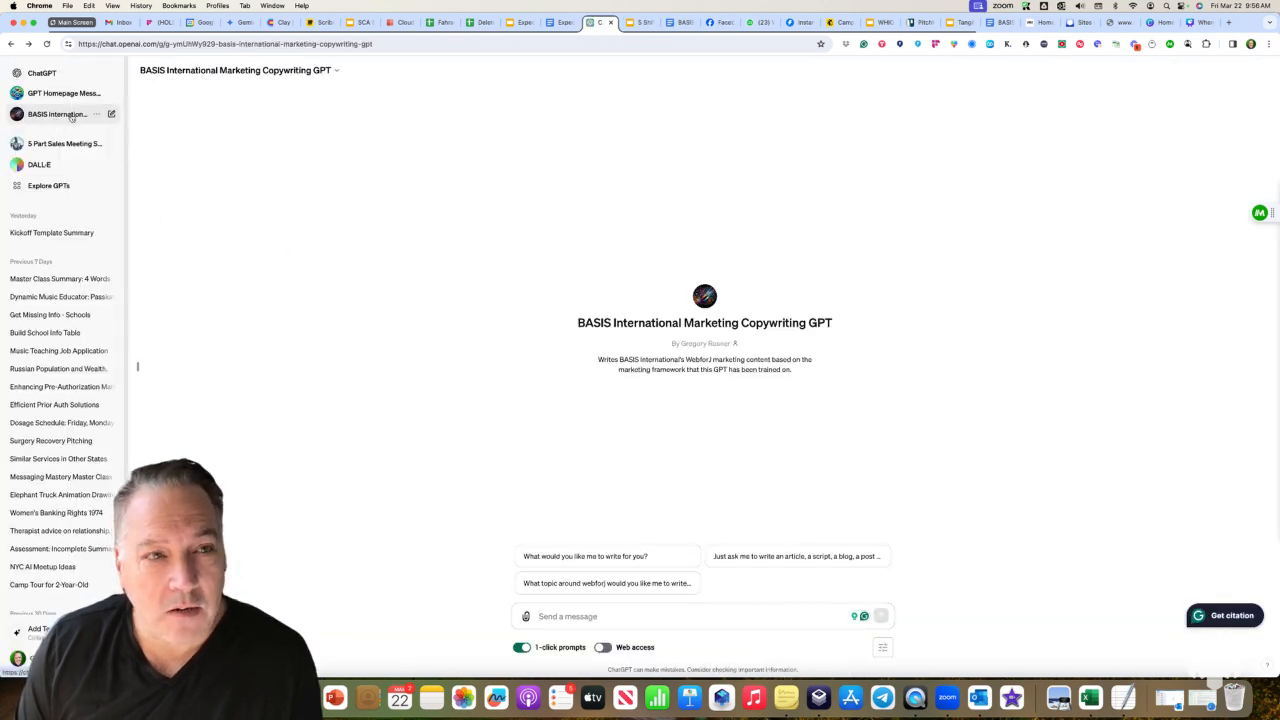
{"action": "left_click", "coordinate": [547, 616]}
{"action": "type", "text": "W"}
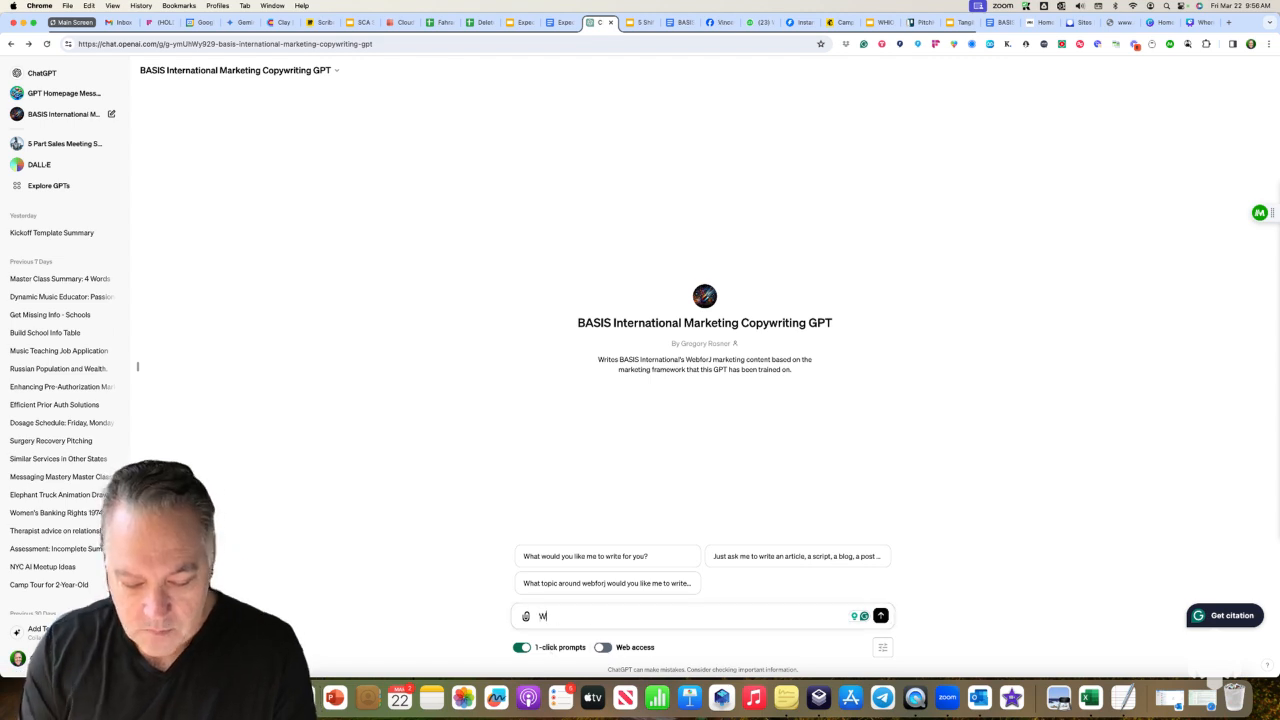
{"action": "type", "text": "rite me some"}
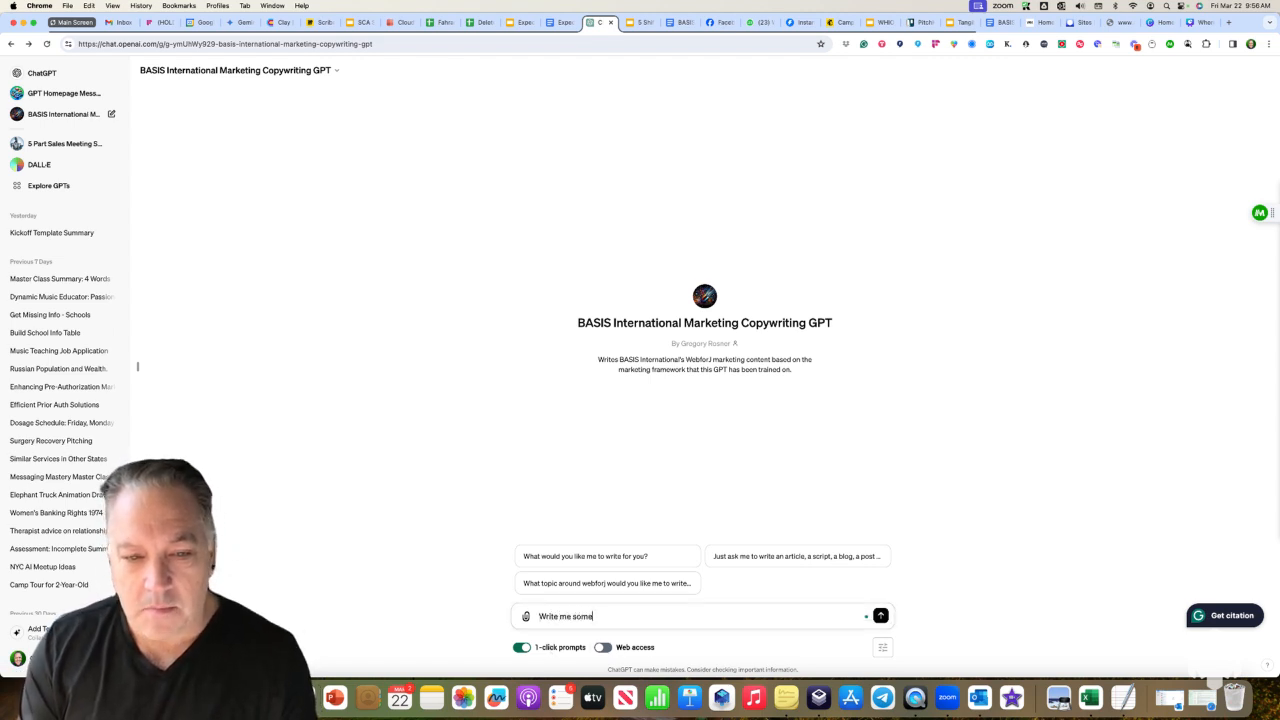
{"action": "type", "text": " headlines for"}
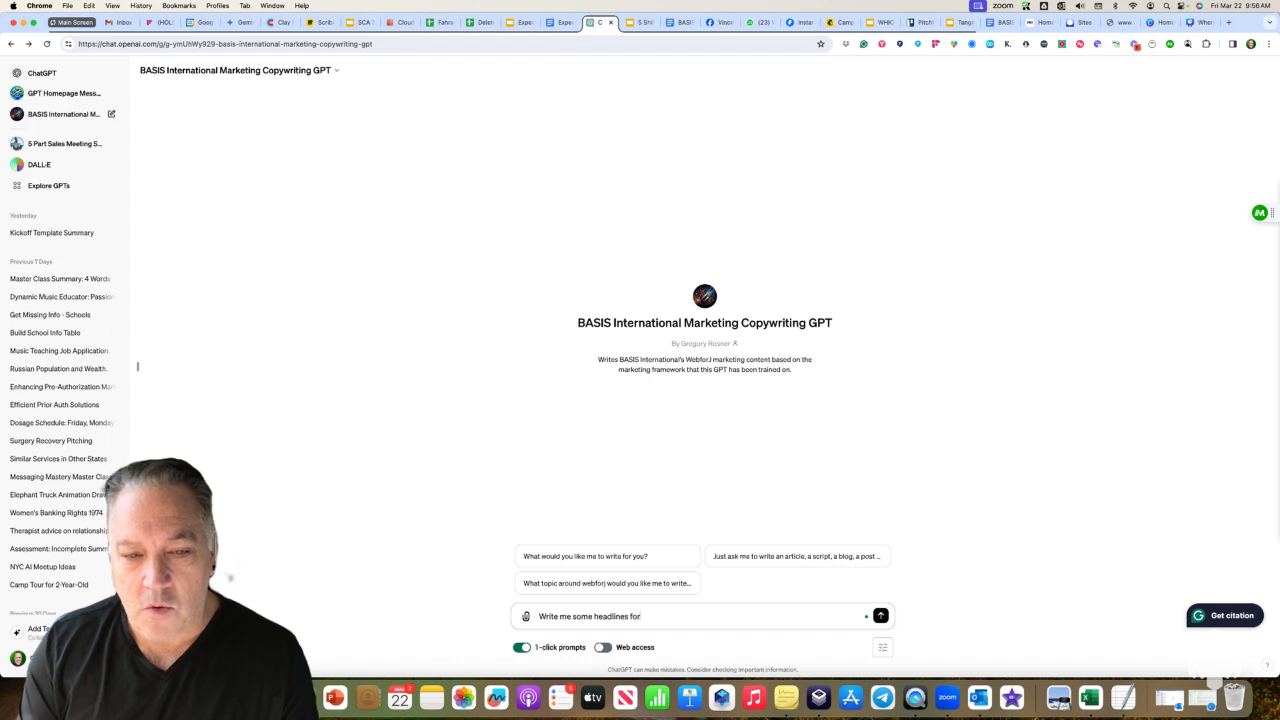
{"action": "type", "text": " a webinar we"}
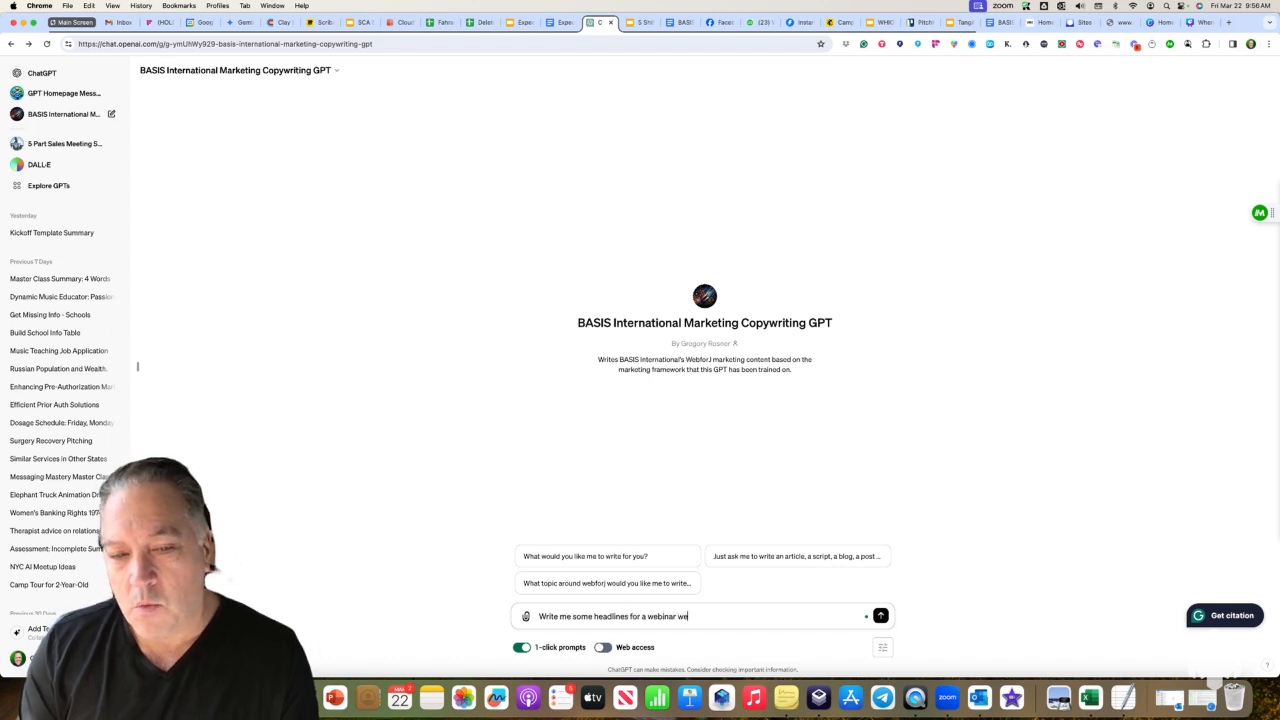
{"action": "type", "text": " want to host"}
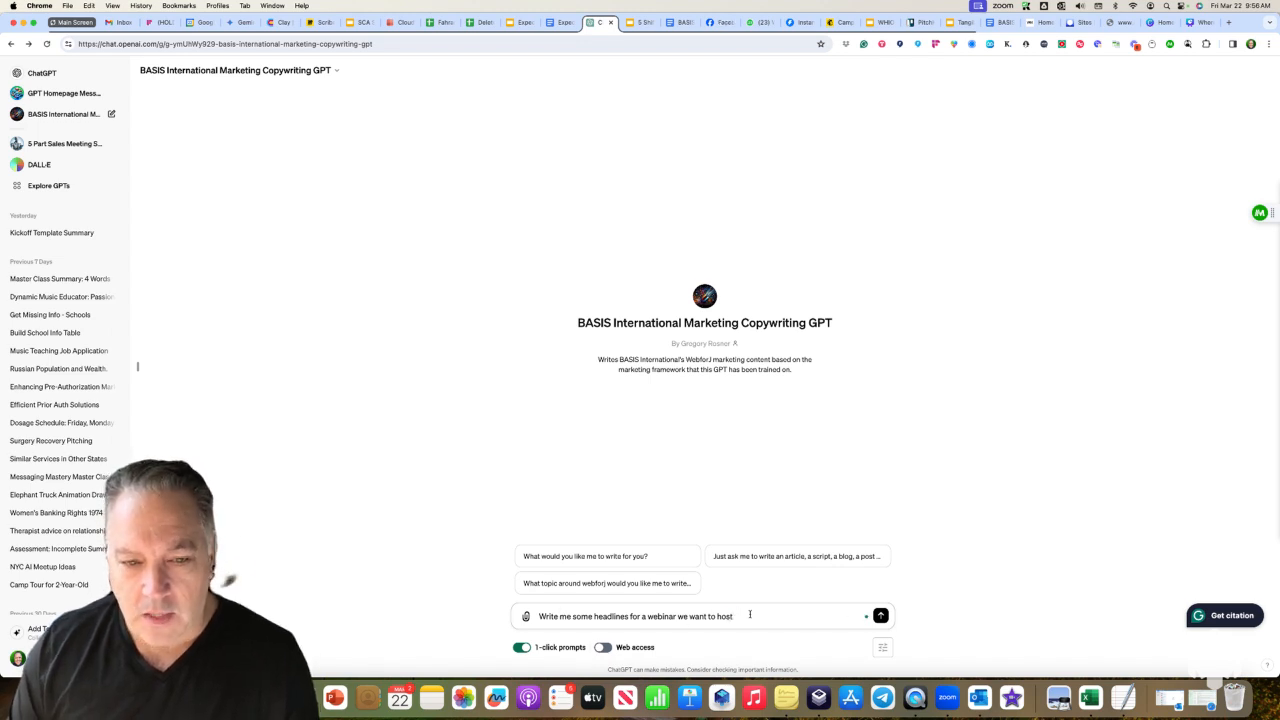
Replace the draft prompt with "I want to submit a speaking post at a java development conference - give me 5 possible great titles" and send it.
{"action": "left_click_drag", "start_coordinate": [750, 615], "coordinate": [462, 590]}
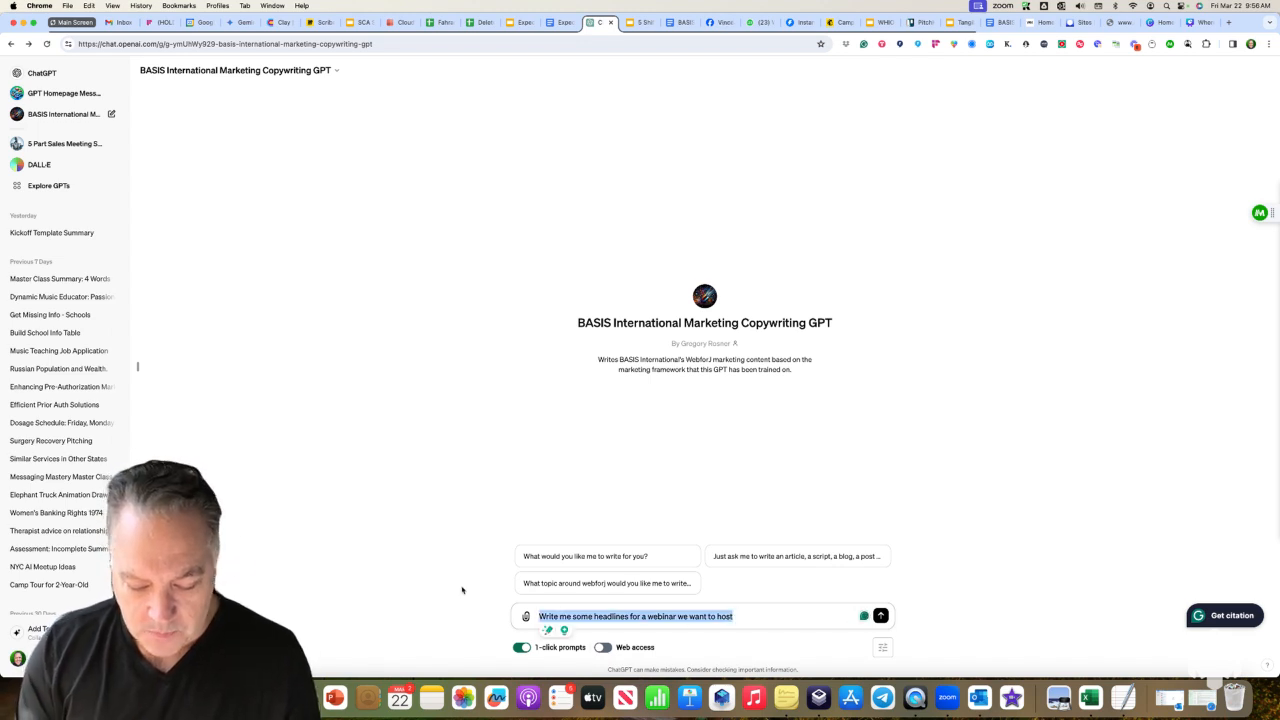
{"action": "type", "text": "I want to submit a speaking post at a java development con"}
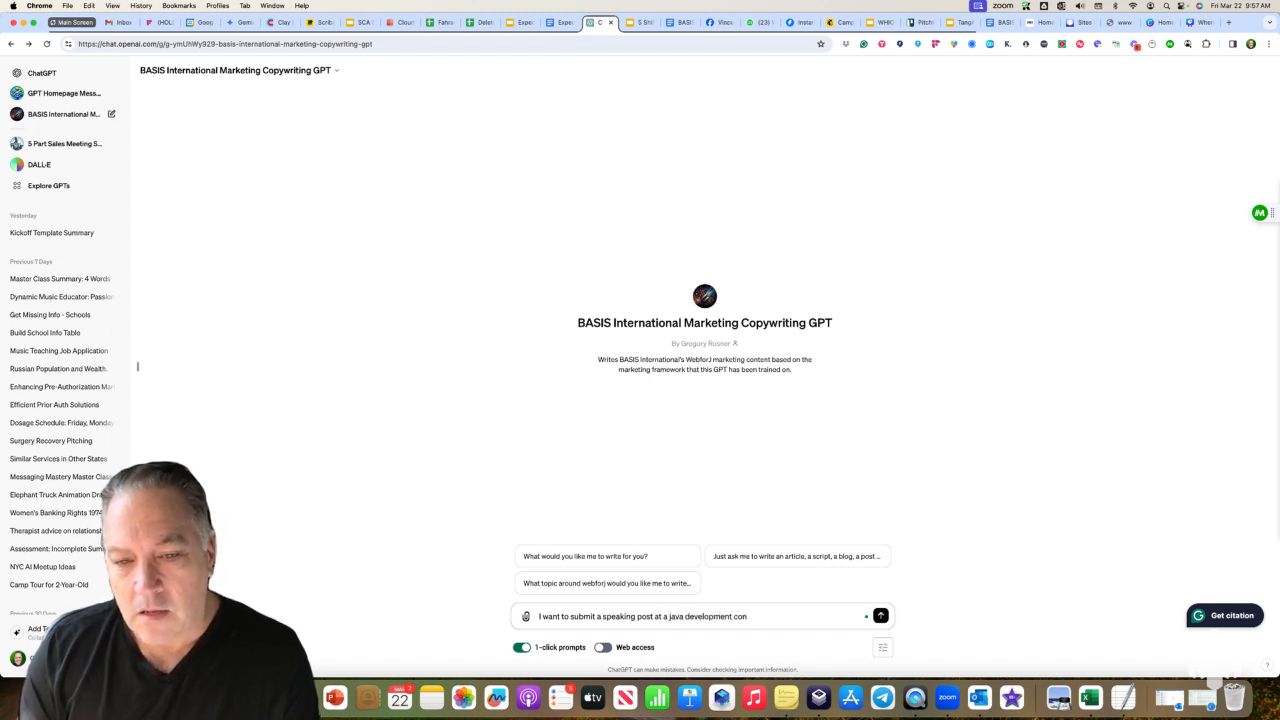
{"action": "type", "text": "veference - give me 10"}
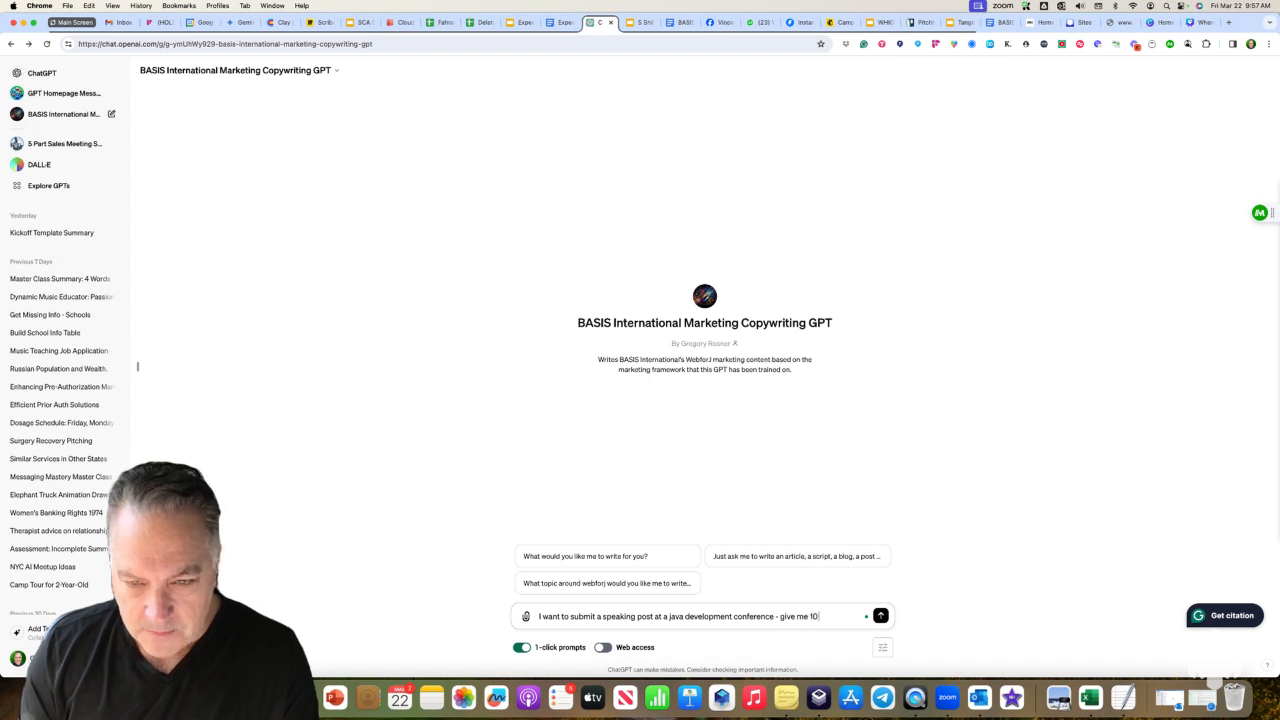
{"action": "key", "text": "BackSpace"}
{"action": "key", "text": "BackSpace"}
{"action": "type", "text": "5 pos"}
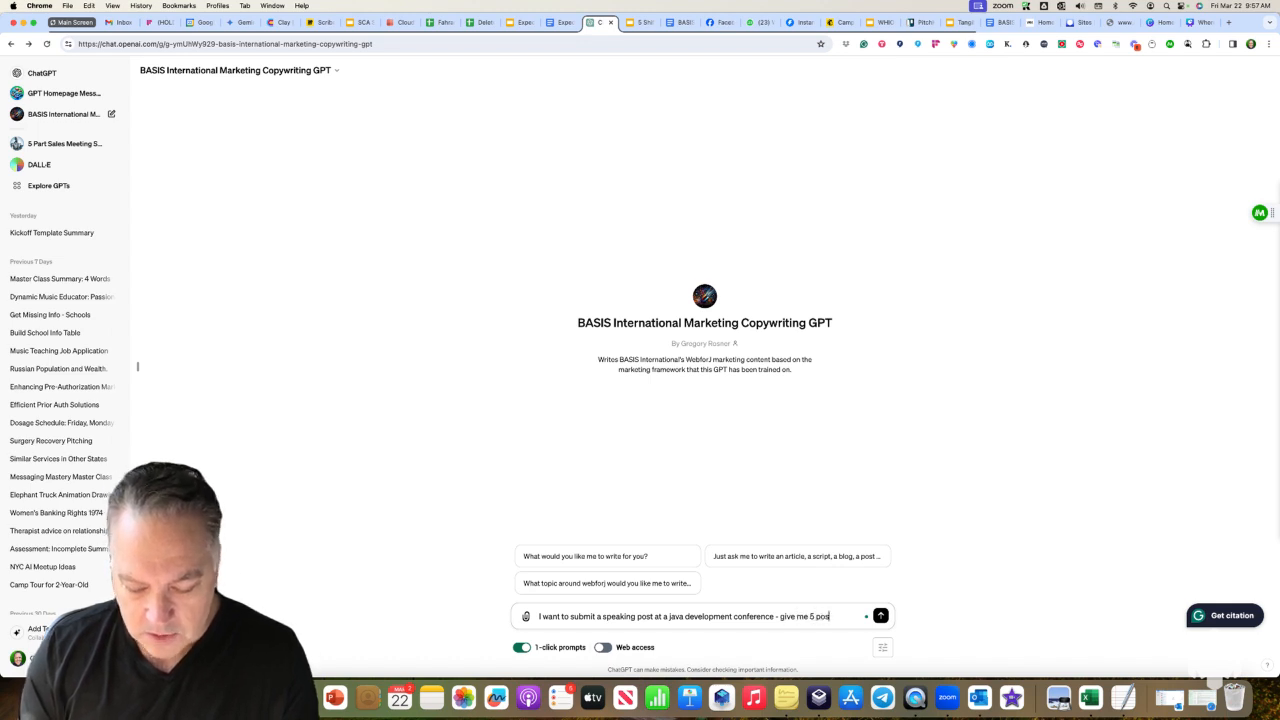
{"action": "type", "text": "sible great t"}
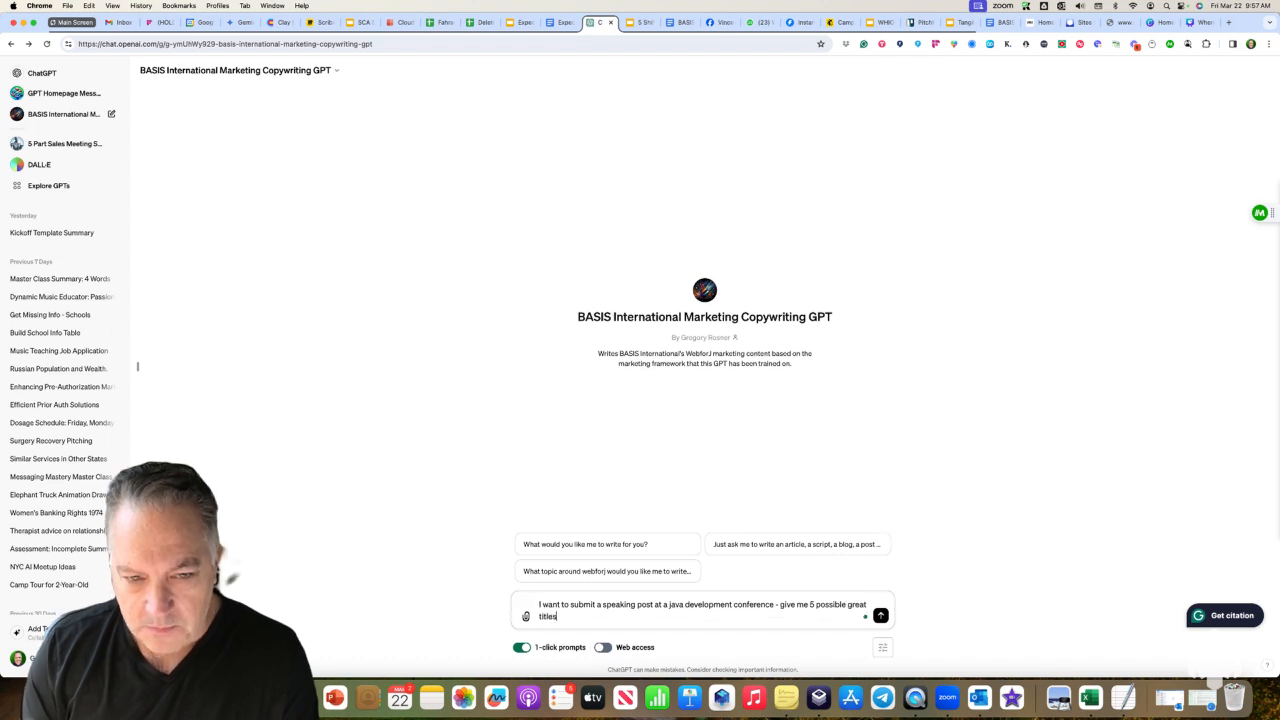
{"action": "type", "text": "itles"}
{"action": "key", "text": "Return"}
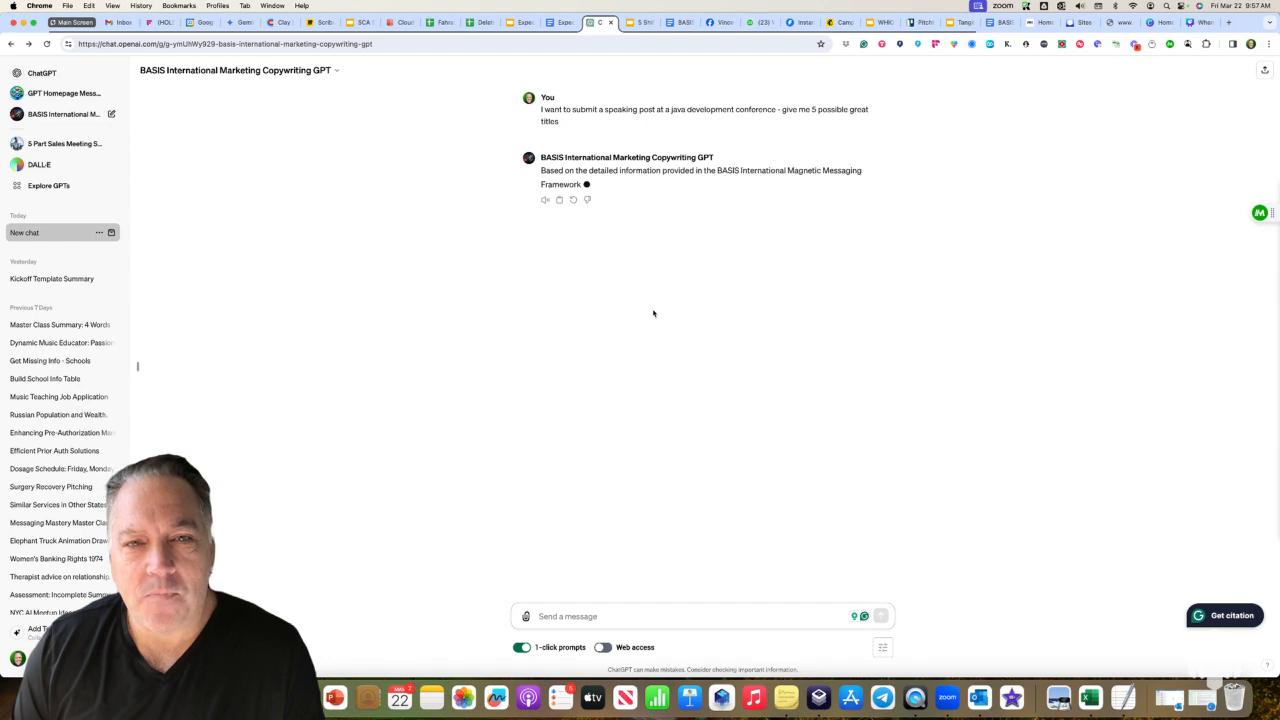
Read the suggested conference talk titles at an enlarged view, highlighting the third and fourth titles along the way.
{"action": "scroll", "coordinate": [654, 313], "scroll_direction": "up", "scroll_amount": 2}
{"action": "scroll", "coordinate": [654, 313], "scroll_direction": "down", "scroll_amount": 2}
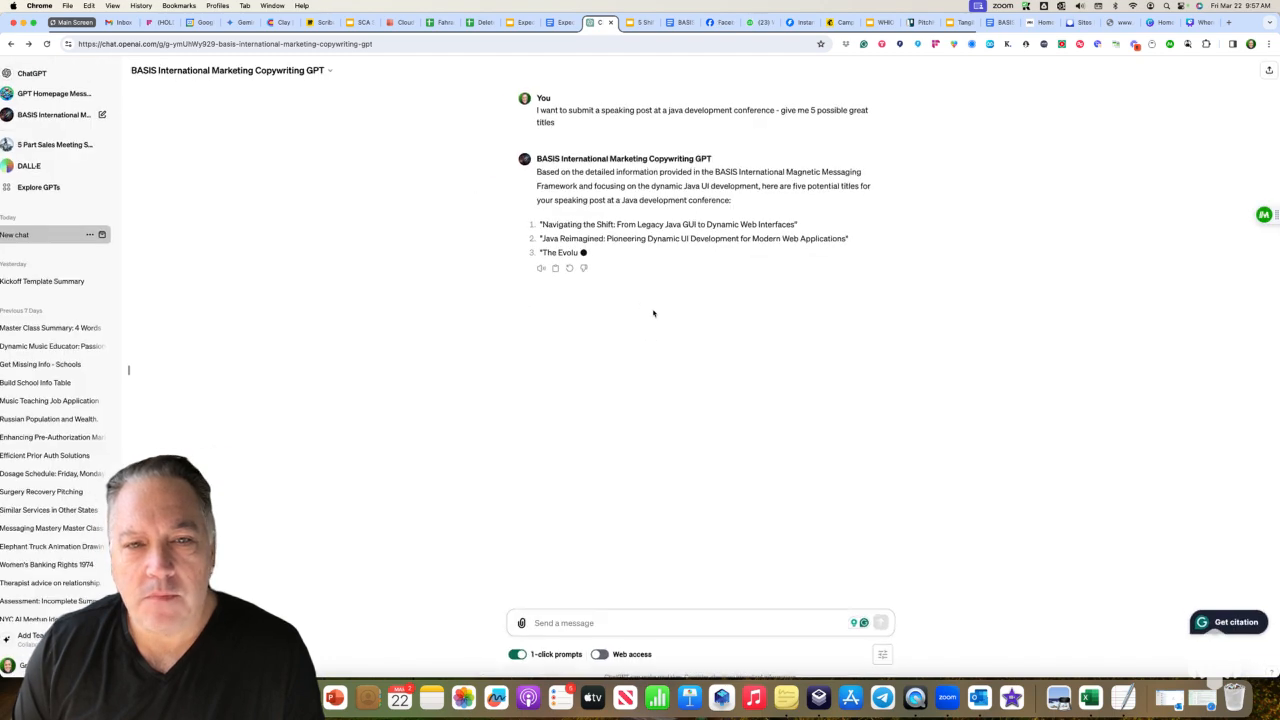
{"action": "scroll", "coordinate": [660, 267], "scroll_direction": "up", "scroll_amount": 5}
{"action": "scroll", "coordinate": [660, 267], "scroll_direction": "up", "scroll_amount": 2}
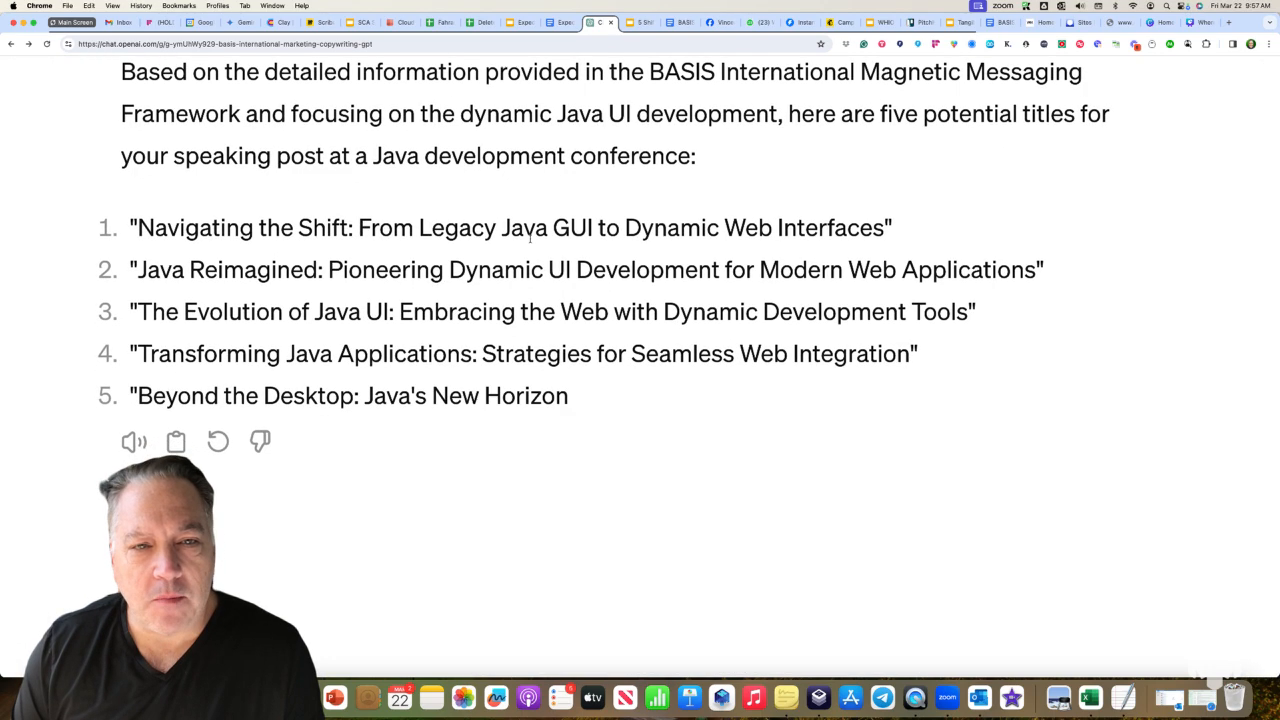
{"action": "scroll", "coordinate": [640, 262], "scroll_direction": "down", "scroll_amount": 1}
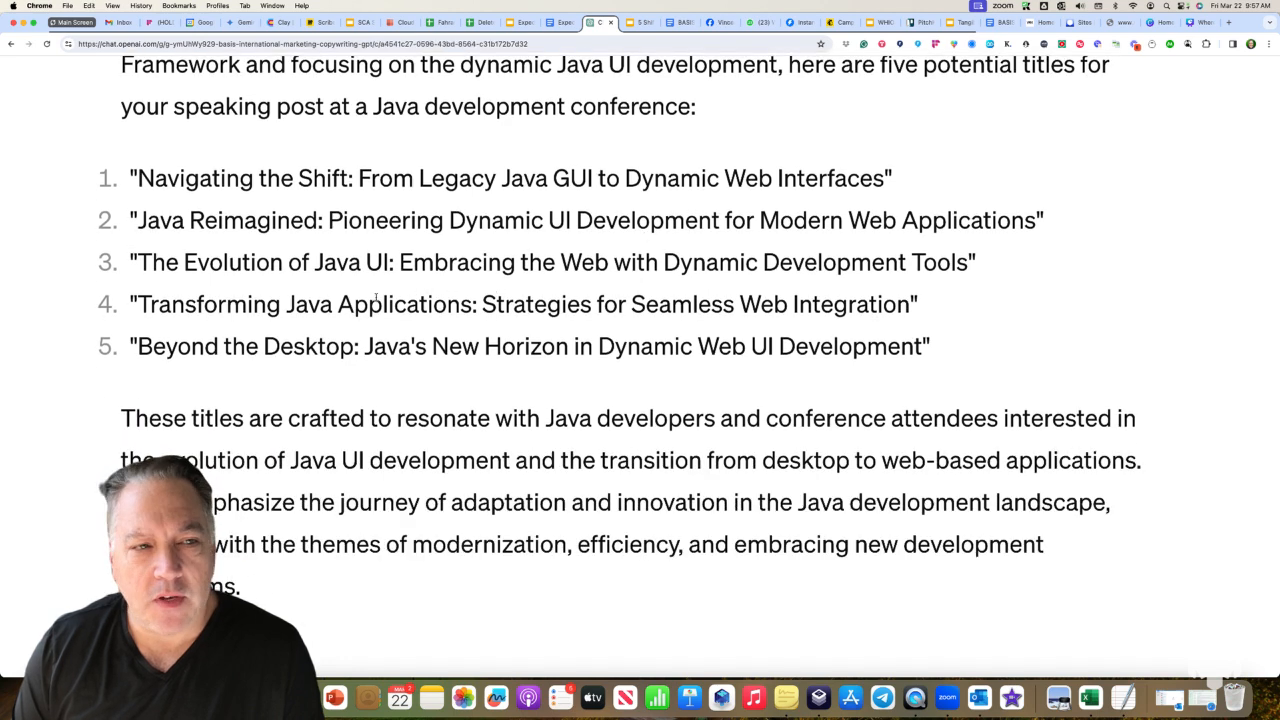
{"action": "scroll", "coordinate": [363, 296], "scroll_direction": "down", "scroll_amount": 1}
{"action": "left_click_drag", "start_coordinate": [141, 245], "coordinate": [952, 245]}
{"action": "left_click_drag", "start_coordinate": [138, 287], "coordinate": [882, 287]}
{"action": "scroll", "coordinate": [694, 314], "scroll_direction": "down", "scroll_amount": 5}
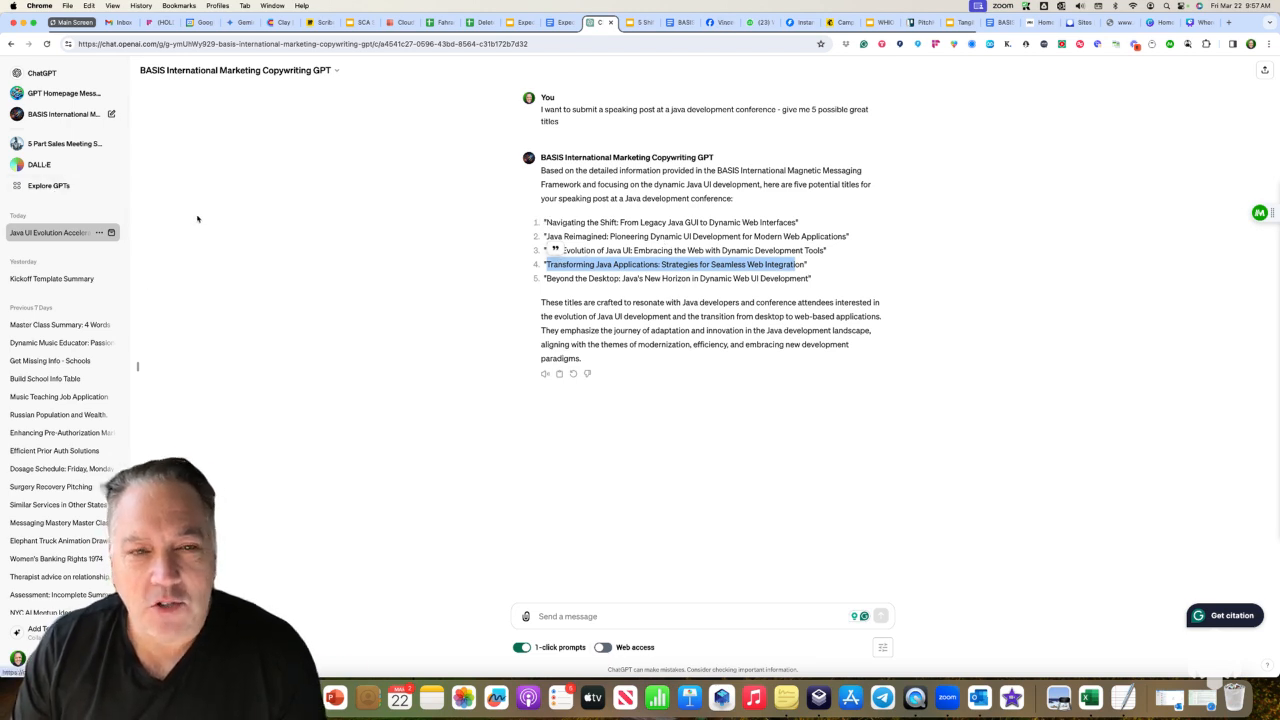
Visit the Explore GPTs page and reopen the BASIS International Marketing Copywriting GPT.
{"action": "left_click", "coordinate": [41, 187]}
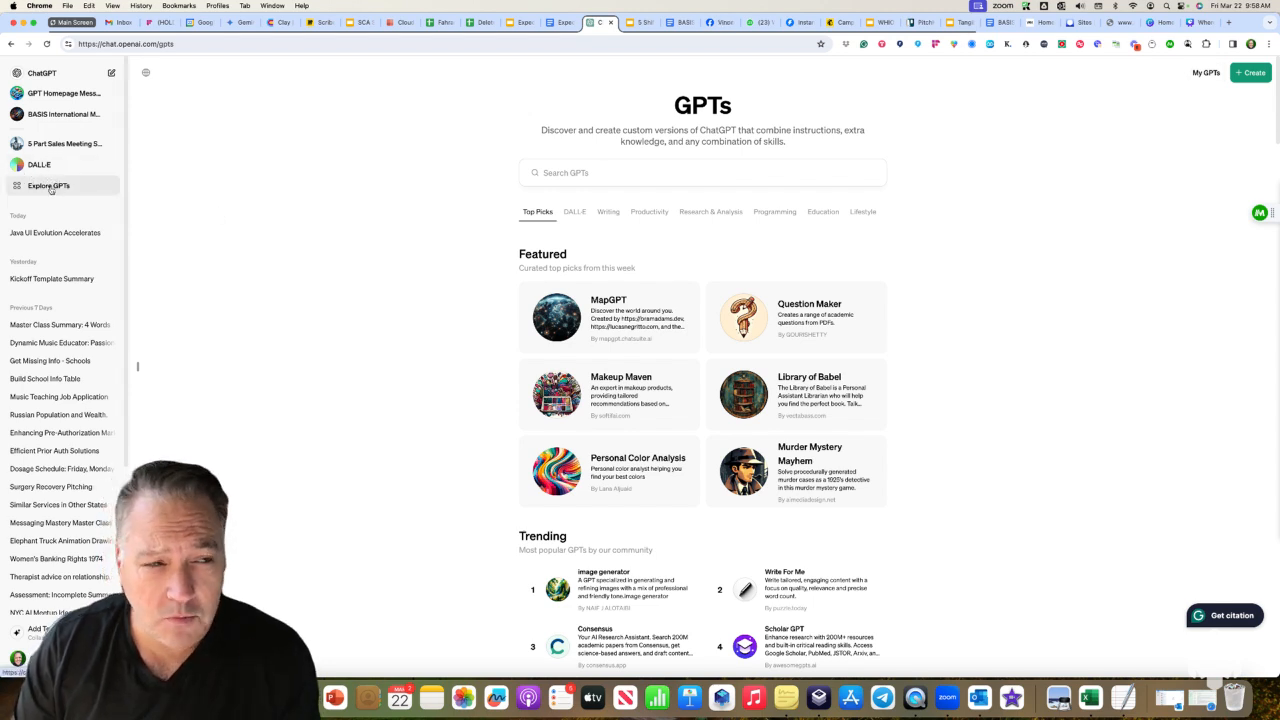
{"action": "left_click", "coordinate": [60, 114]}
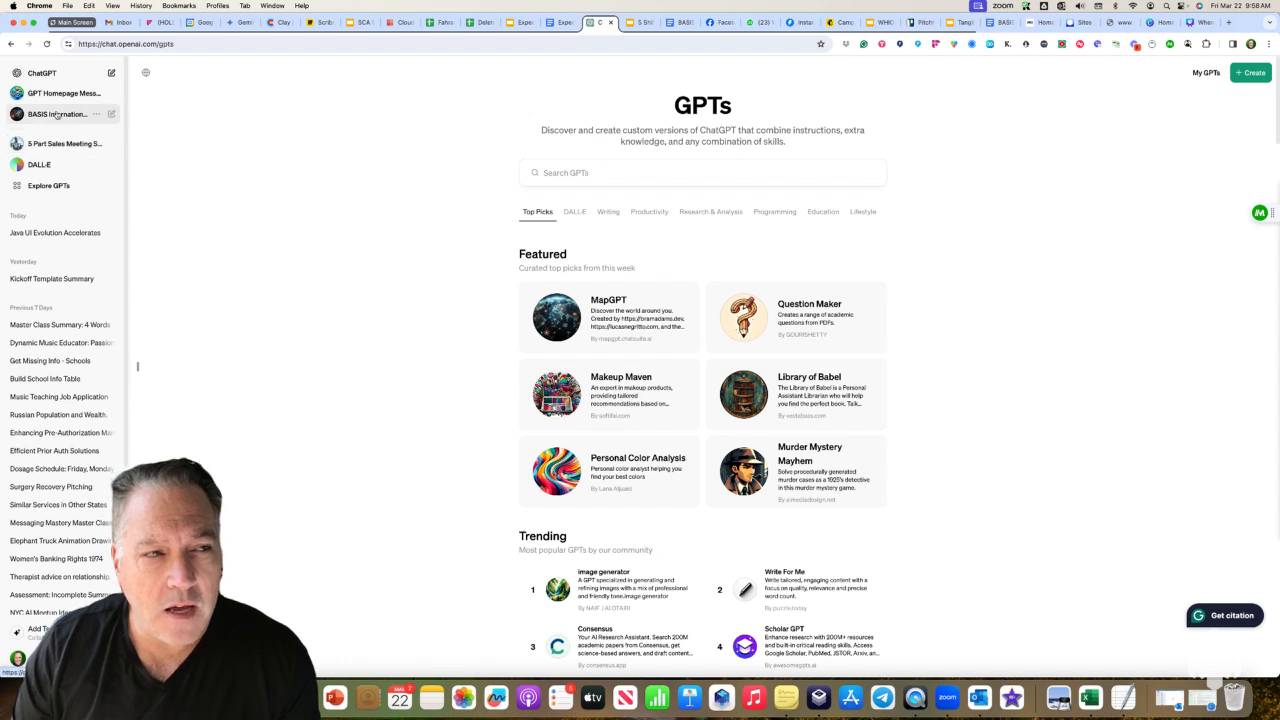